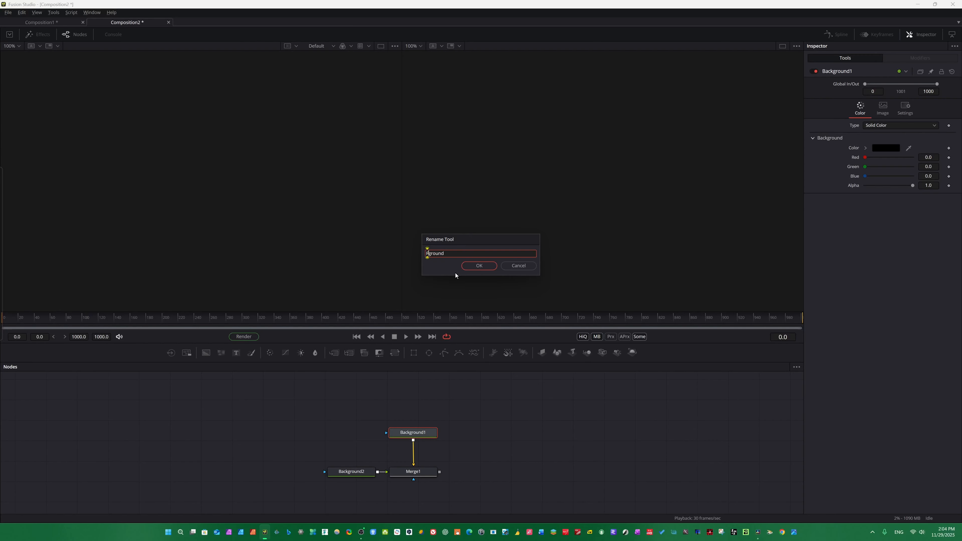
# Rename the top Background node as Foreground.
pyautogui.write('Fore')
pyautogui.press('Return')
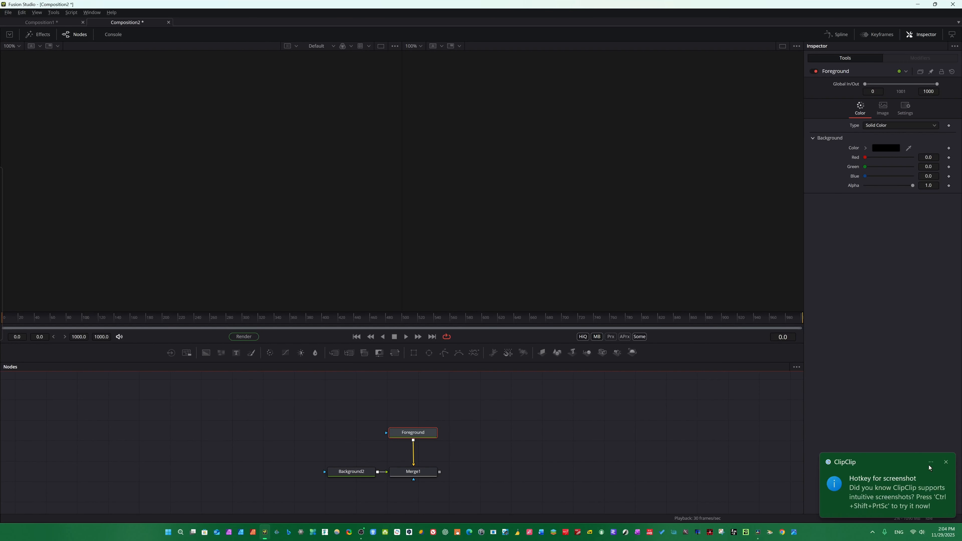
pyautogui.click(929, 467)
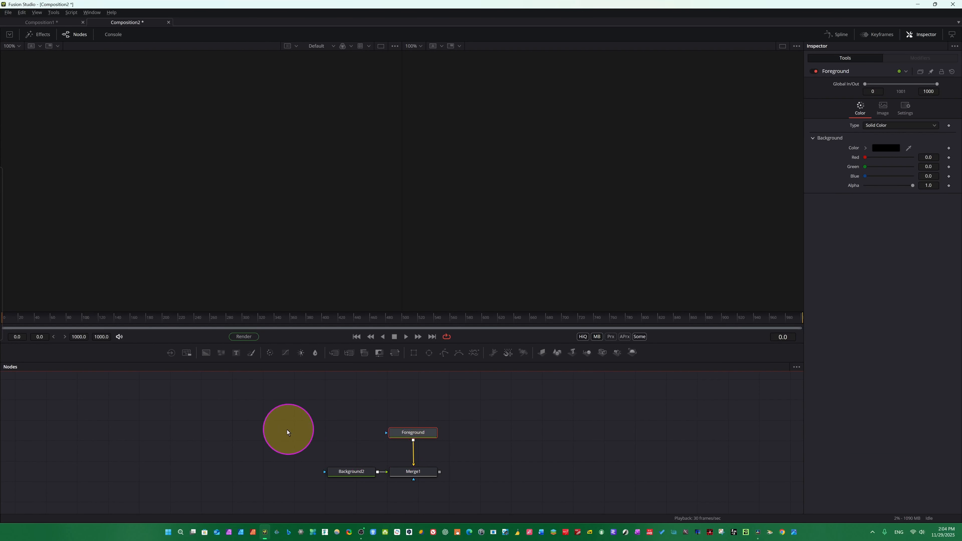
# Select every node in the node graph and delete them.
pyautogui.moveTo(278, 405); pyautogui.dragTo(519, 474)
pyautogui.press('Delete')
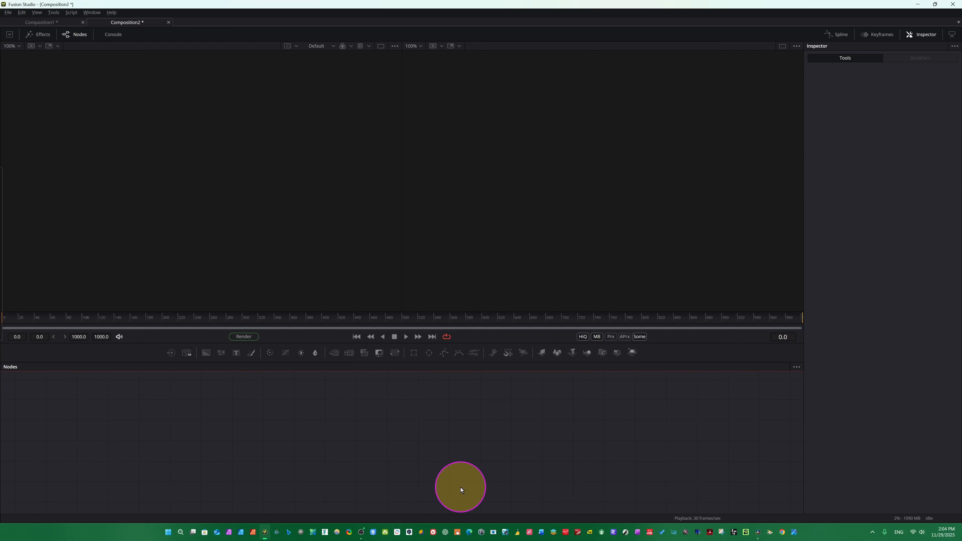
# Add two Background nodes to the empty node graph.
pyautogui.click(207, 353)
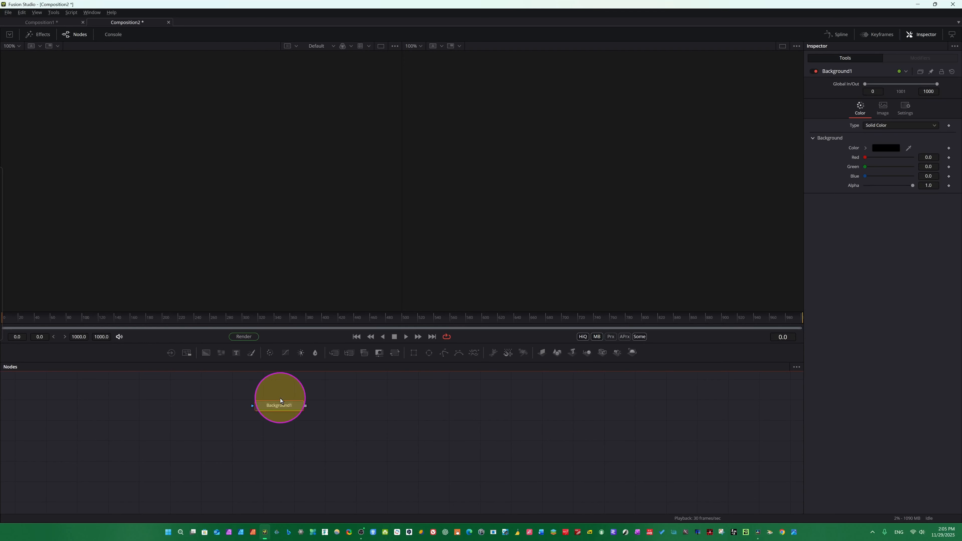
pyautogui.moveTo(273, 408); pyautogui.dragTo(238, 440)
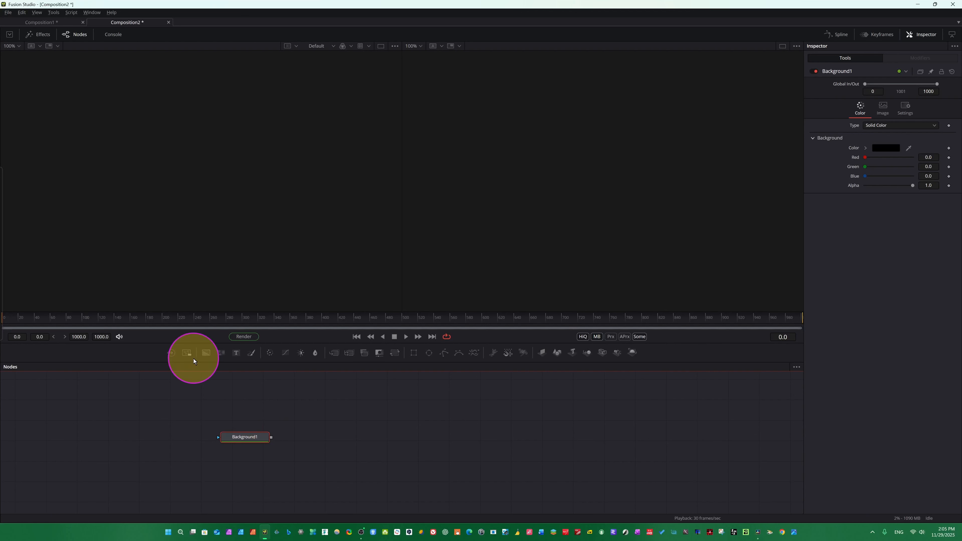
pyautogui.click(204, 356)
pyautogui.moveTo(208, 353); pyautogui.dragTo(402, 432)
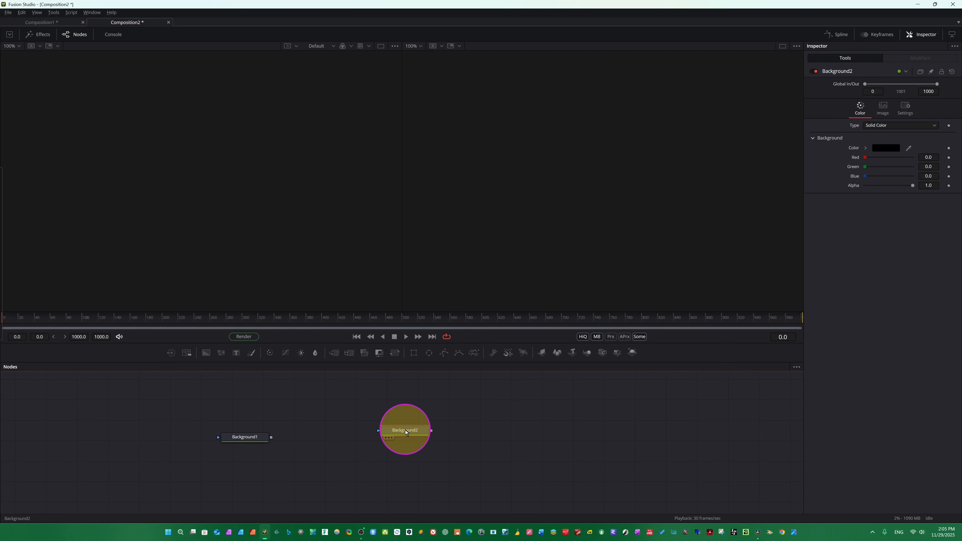
# Rename the second Background node as Foreground.
pyautogui.press('F2')
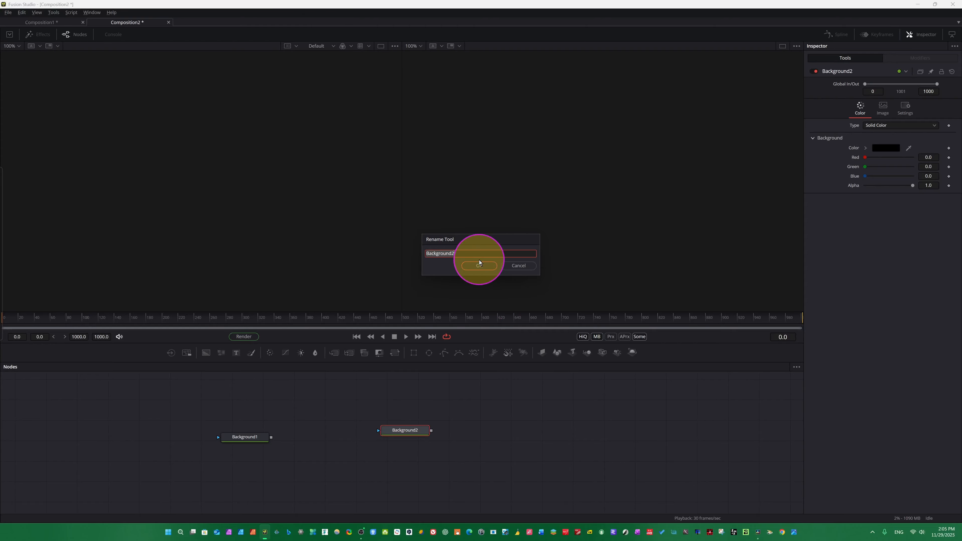
pyautogui.write('Foreground')
pyautogui.click(489, 266)
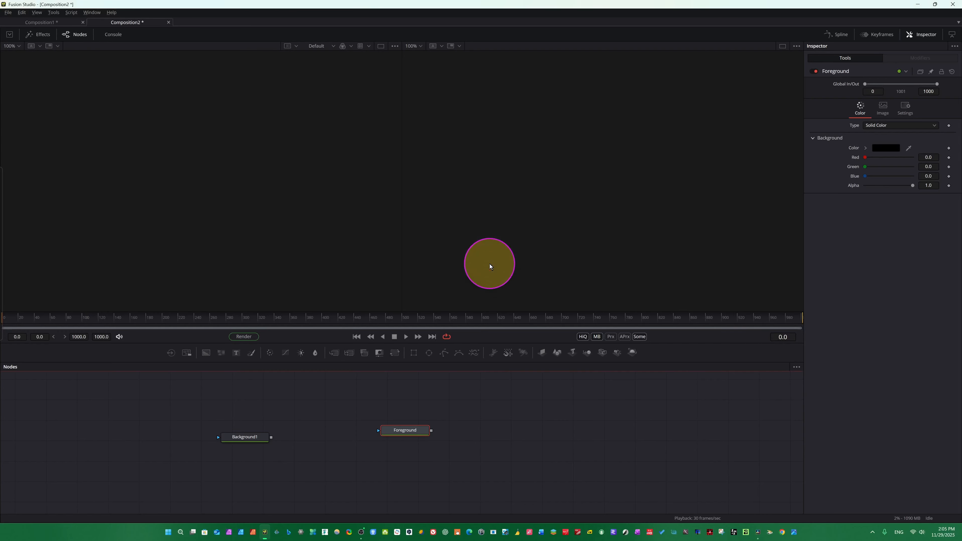
# Add a Merge node fed by the Foreground node.
pyautogui.moveTo(413, 434); pyautogui.dragTo(376, 441)
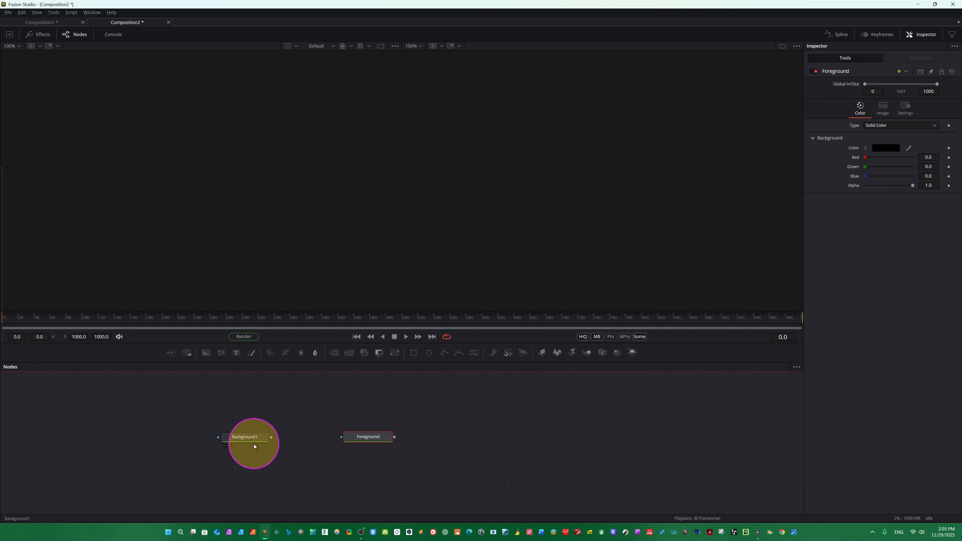
pyautogui.click(334, 354)
pyautogui.hotkey('ctrl', 'z')
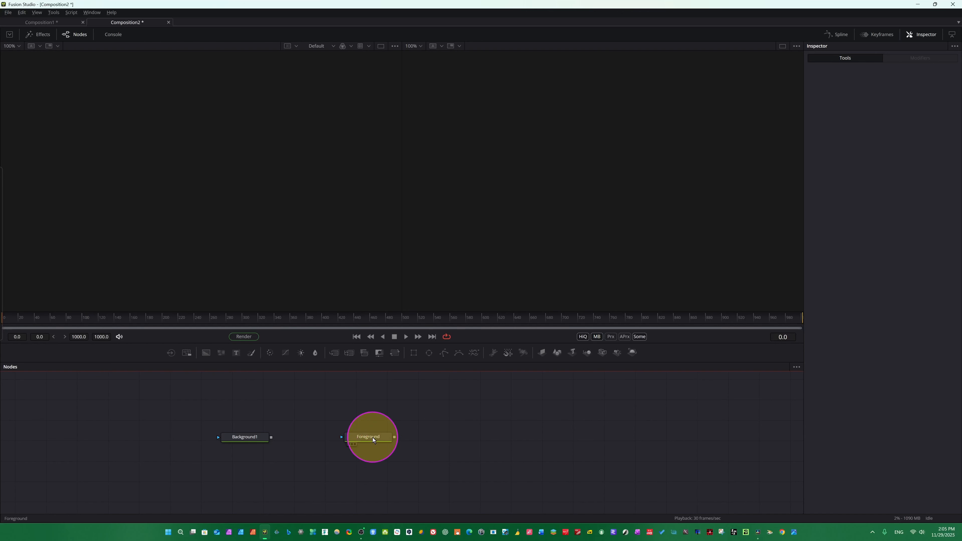
pyautogui.click(371, 436)
pyautogui.click(335, 353)
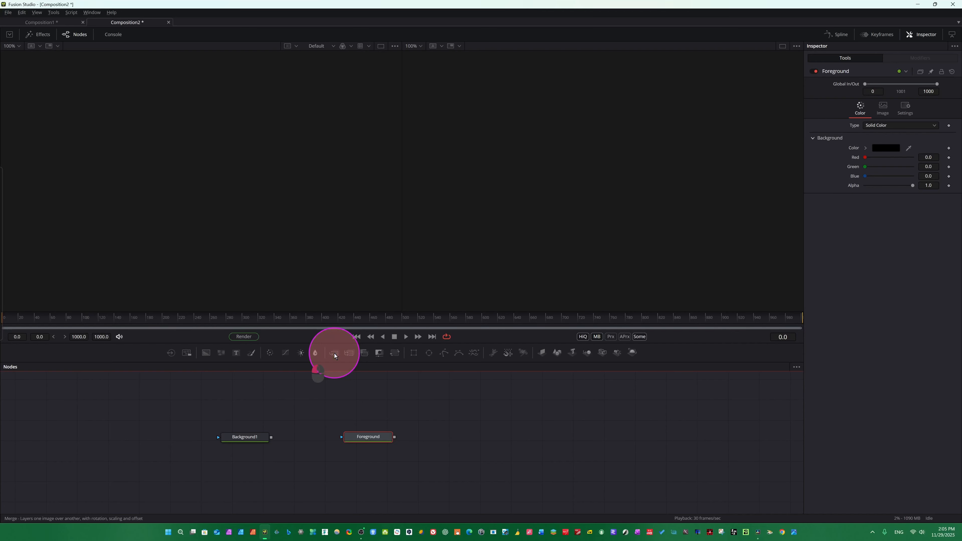
pyautogui.click(427, 438)
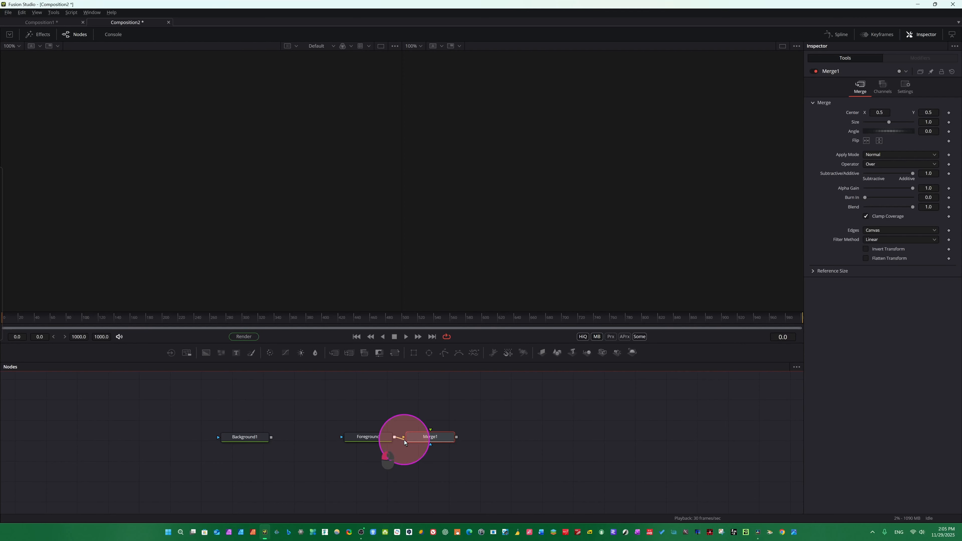
# Rearrange the nodes, wiring Background1 into Merge1's background input and Foreground into its foreground input.
pyautogui.moveTo(400, 442); pyautogui.dragTo(323, 395)
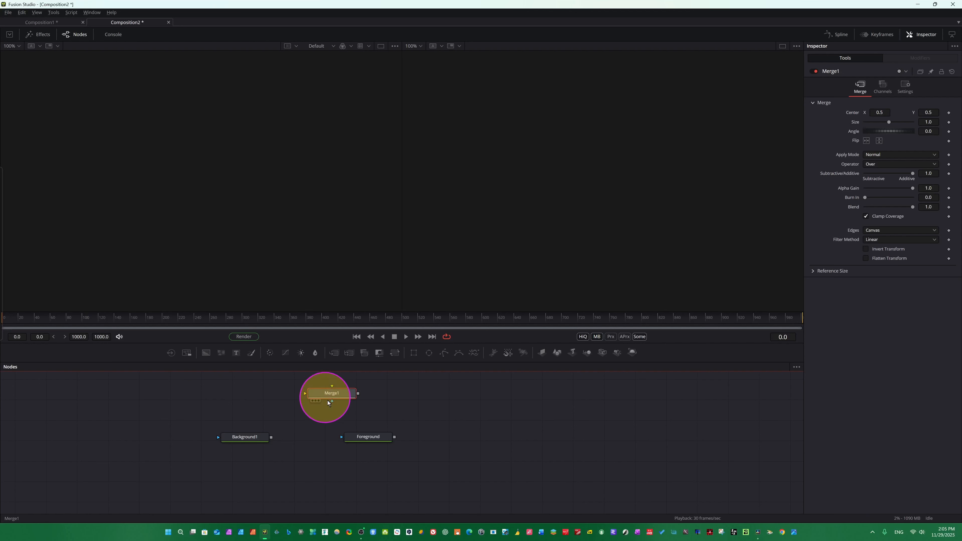
pyautogui.moveTo(259, 442); pyautogui.dragTo(282, 442)
pyautogui.moveTo(371, 437); pyautogui.dragTo(442, 447)
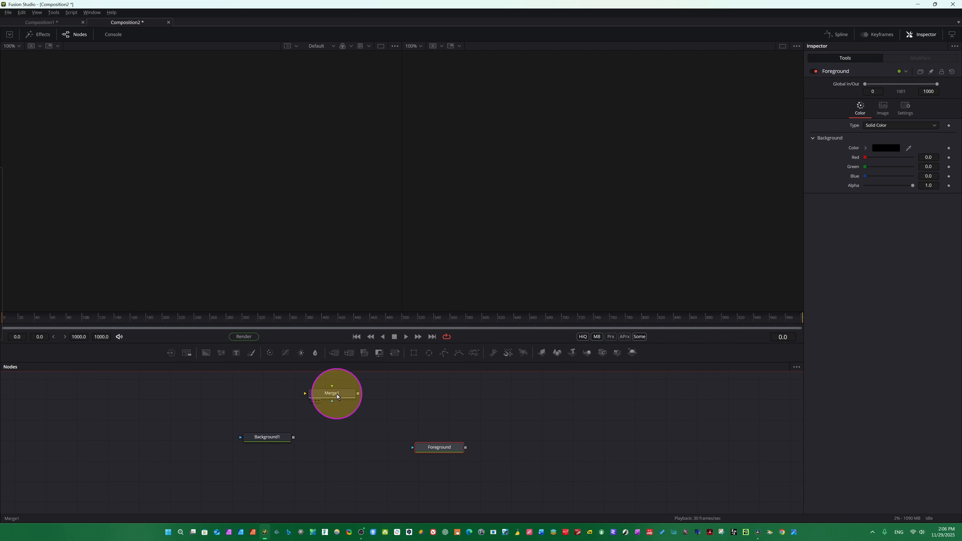
pyautogui.moveTo(336, 394); pyautogui.dragTo(360, 440)
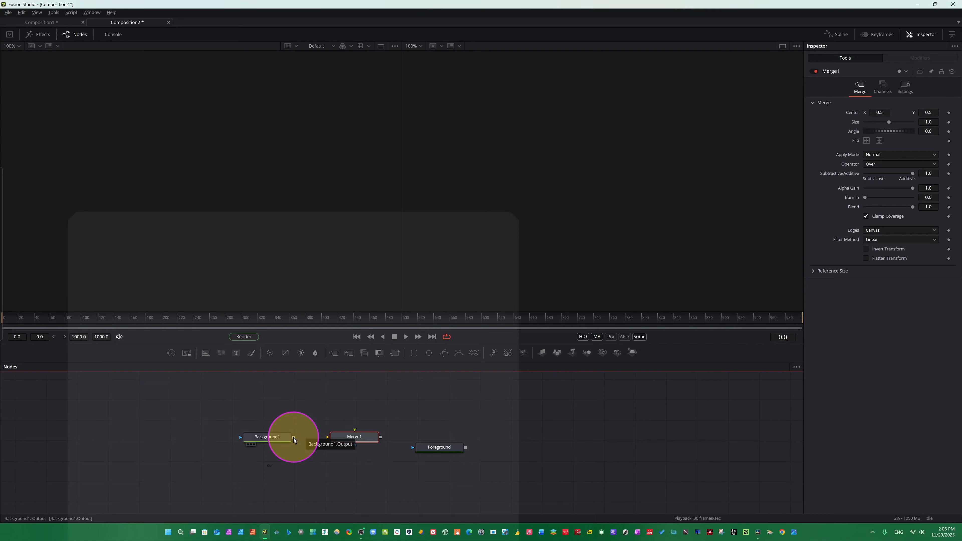
pyautogui.moveTo(294, 438); pyautogui.dragTo(332, 439)
pyautogui.moveTo(438, 447); pyautogui.dragTo(349, 398)
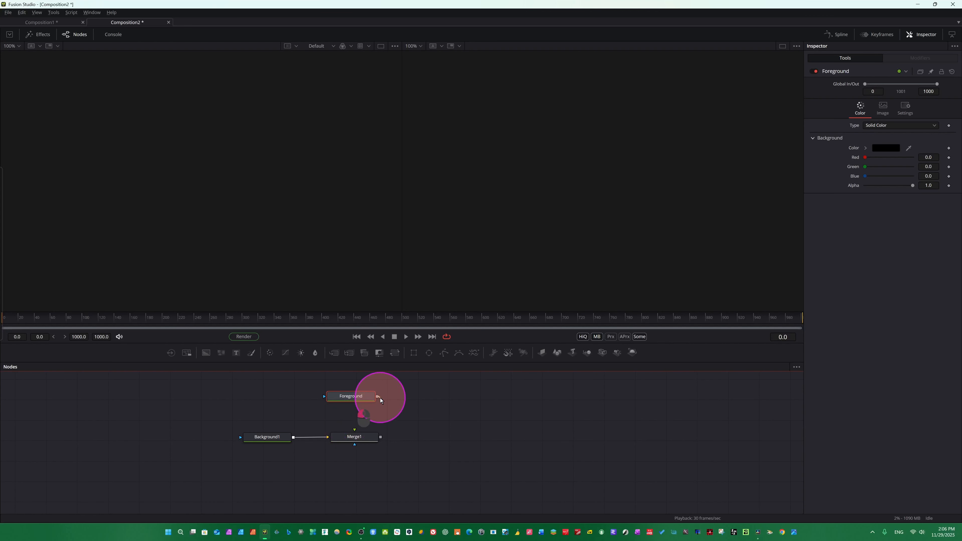
pyautogui.moveTo(361, 428); pyautogui.dragTo(350, 396)
# Move the whole node tree lower in the node graph.
pyautogui.moveTo(175, 377); pyautogui.dragTo(445, 459)
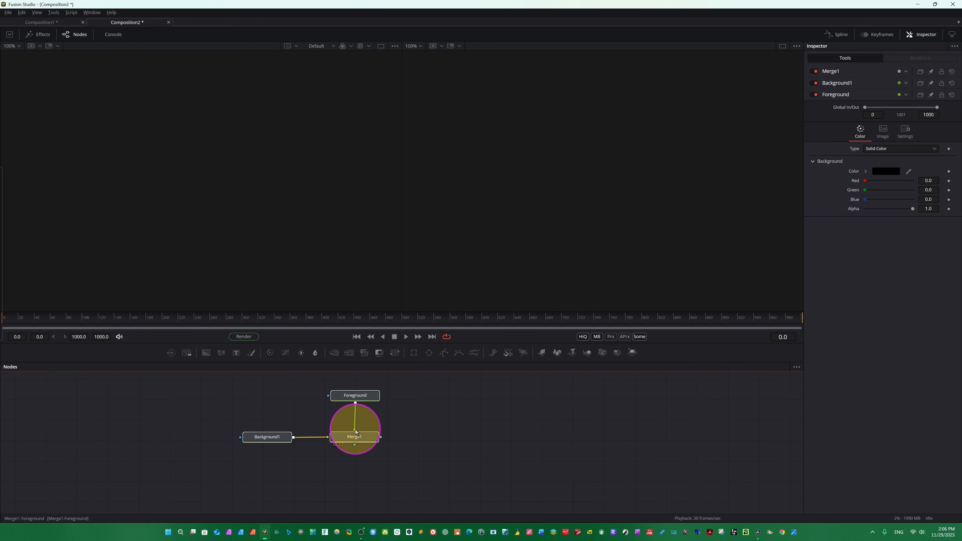
pyautogui.moveTo(356, 431); pyautogui.dragTo(354, 418)
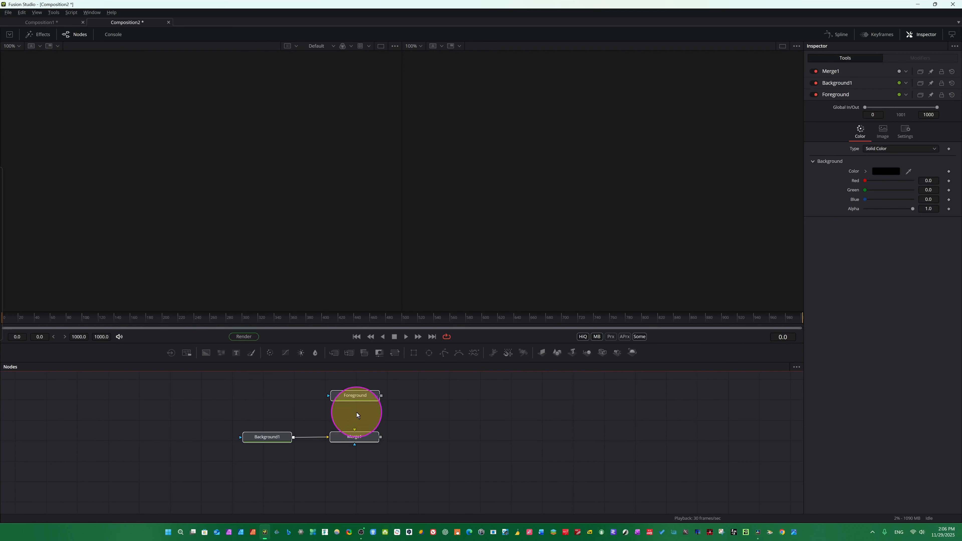
pyautogui.click(358, 439)
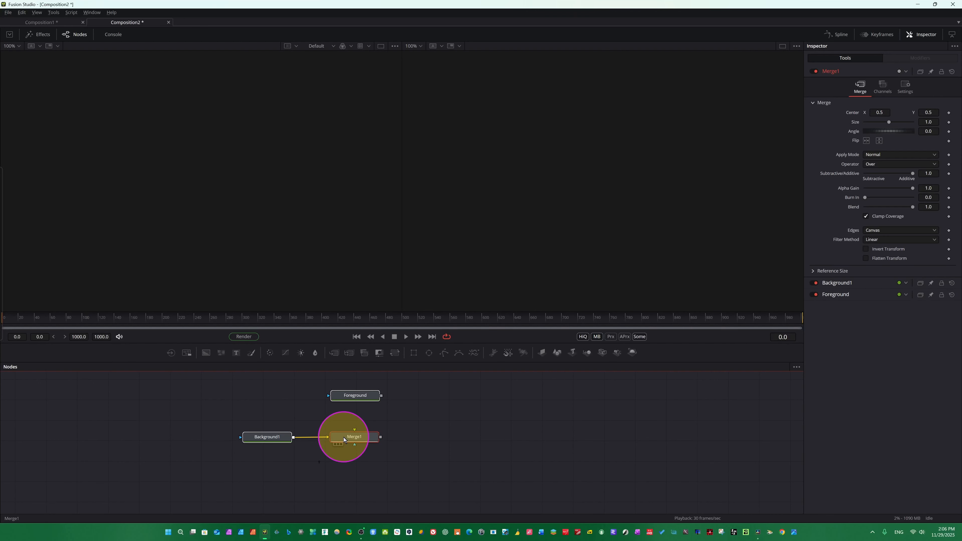
pyautogui.moveTo(358, 435); pyautogui.dragTo(336, 463)
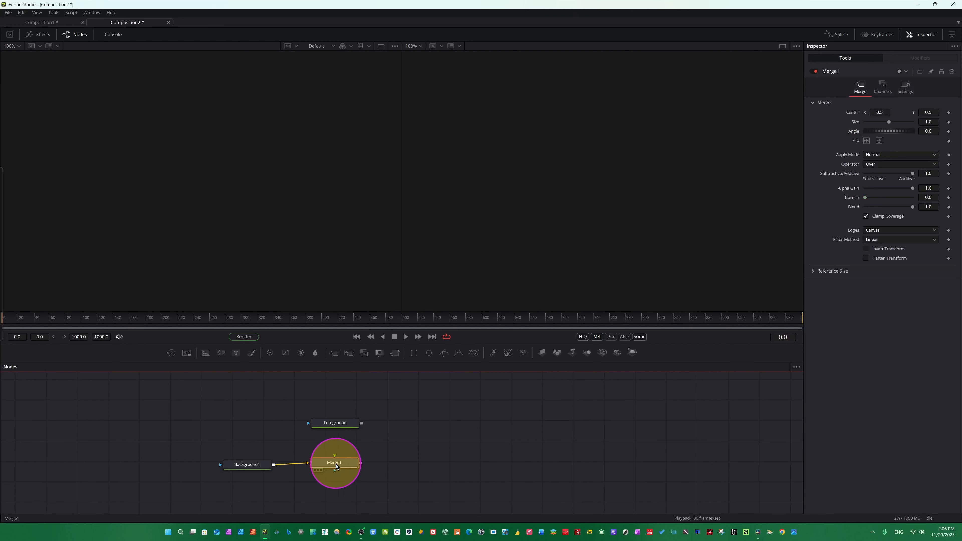
# Try inserting a second Merge by dropping Foreground onto the Background1–Merge1 link, then undo it.
pyautogui.moveTo(342, 424); pyautogui.dragTo(294, 463)
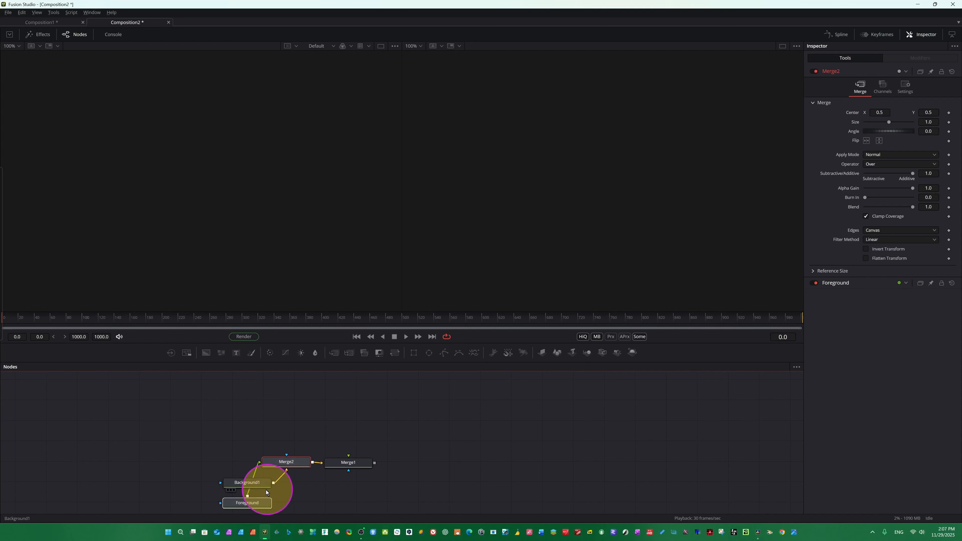
pyautogui.moveTo(250, 502); pyautogui.dragTo(222, 457)
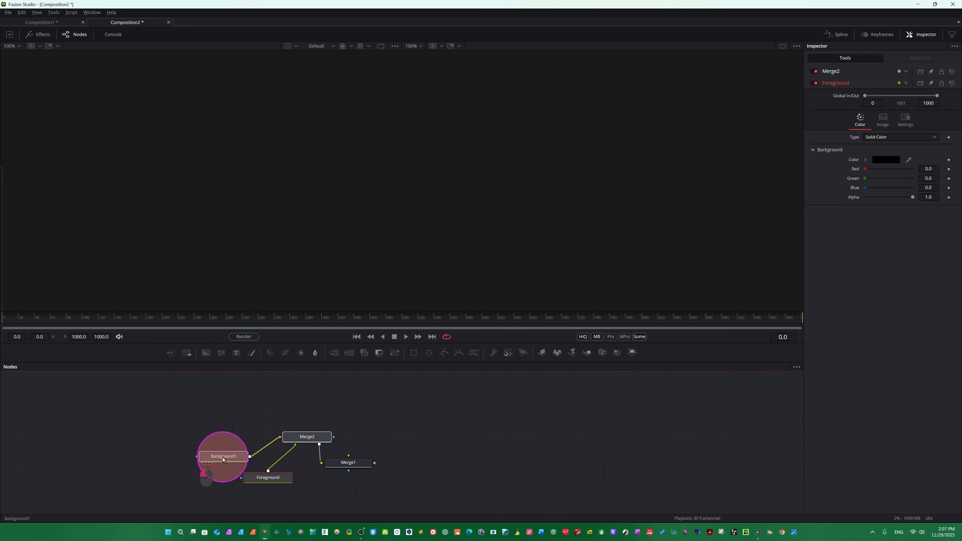
pyautogui.moveTo(278, 471); pyautogui.dragTo(307, 403)
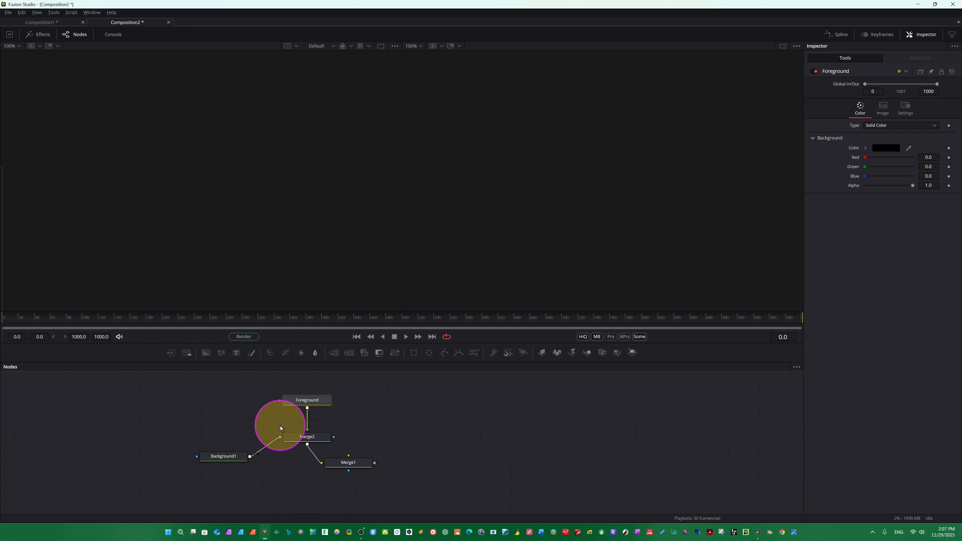
pyautogui.hotkey('ctrl', 'z')
pyautogui.hotkey('ctrl', 'z')
pyautogui.hotkey('ctrl', 'z')
pyautogui.hotkey('ctrl', 'z')
pyautogui.hotkey('ctrl', 'z')
pyautogui.hotkey('ctrl', 'z')
pyautogui.hotkey('ctrl', 'z')
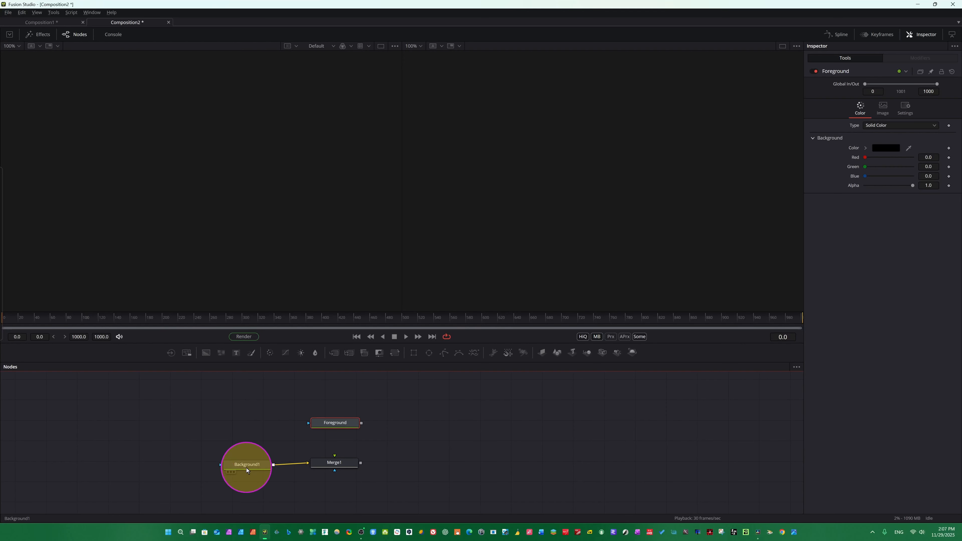
# Drop Foreground onto the Background1–Merge1 link to insert Merge2, and move Foreground above it.
pyautogui.moveTo(247, 468)
pyautogui.mouseDown()
pyautogui.moveTo(242, 454)
pyautogui.moveTo(233, 459)
pyautogui.mouseUp()
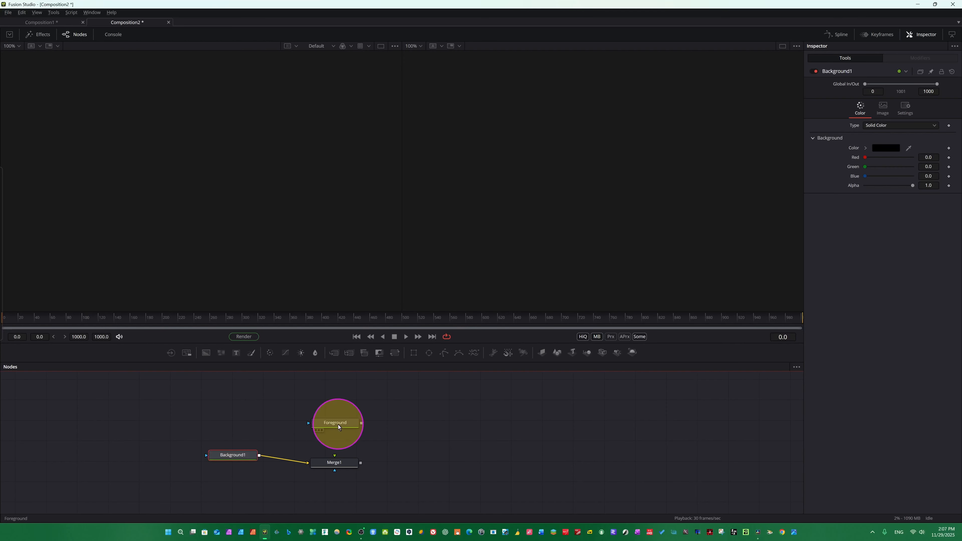
pyautogui.click(338, 461)
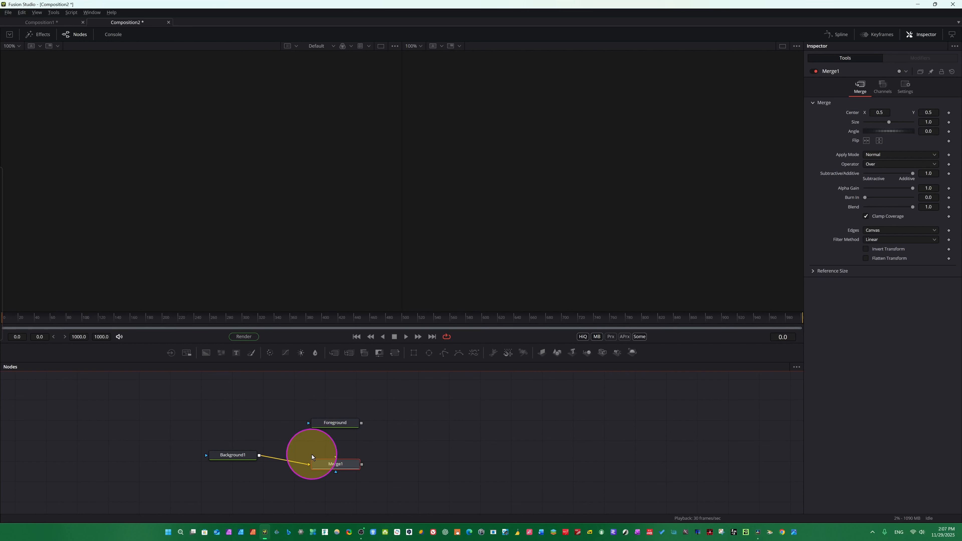
pyautogui.moveTo(338, 423)
pyautogui.mouseDown()
pyautogui.moveTo(288, 457)
pyautogui.moveTo(288, 469)
pyautogui.moveTo(290, 458)
pyautogui.moveTo(346, 433)
pyautogui.mouseUp()
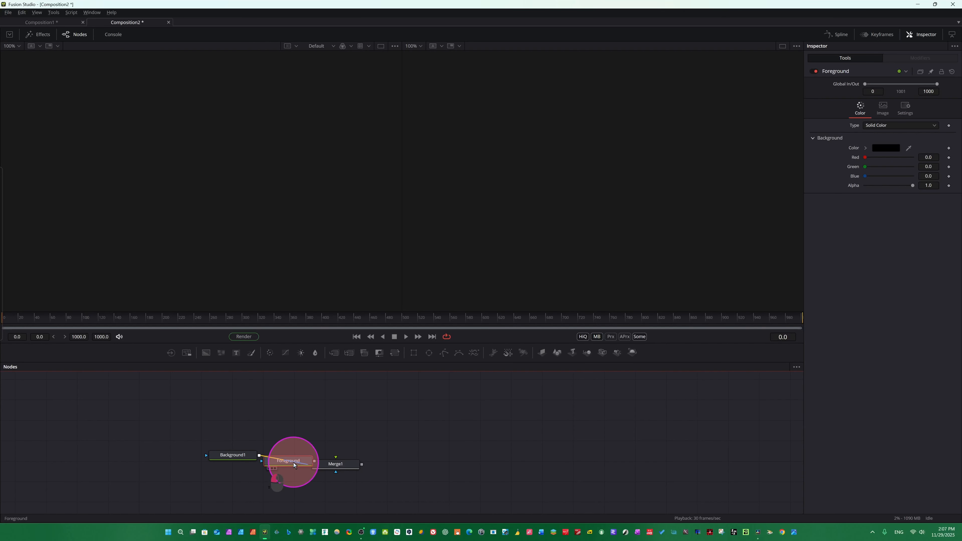
pyautogui.moveTo(293, 462); pyautogui.dragTo(236, 479)
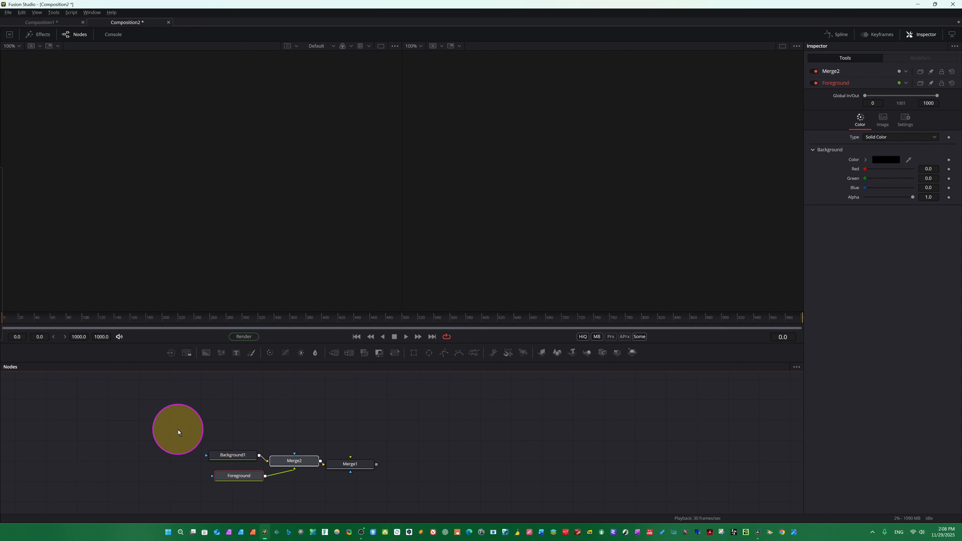
pyautogui.click(361, 441)
pyautogui.moveTo(240, 475); pyautogui.dragTo(293, 419)
pyautogui.moveTo(295, 455); pyautogui.dragTo(301, 434)
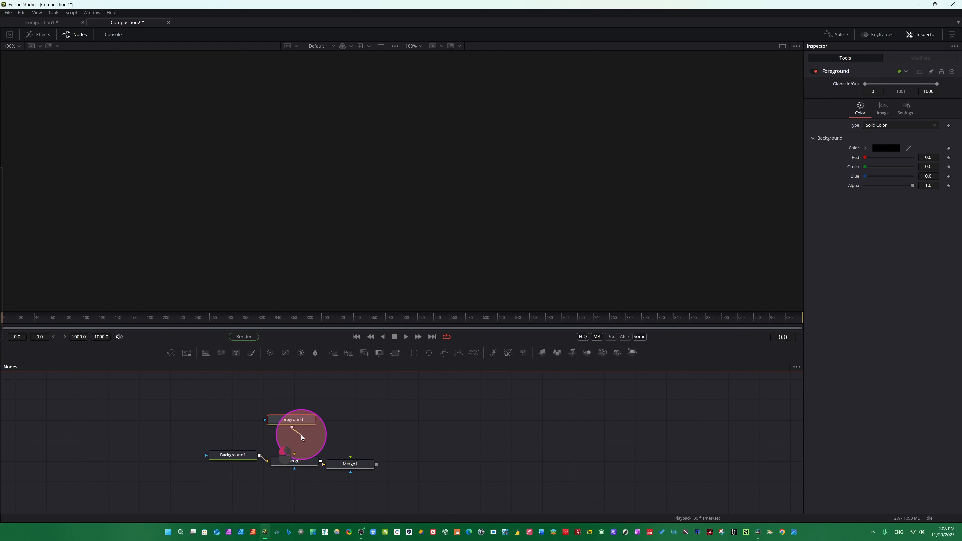
# Rearrange the chain, wiring Merge2's output into Merge1 and Foreground into Merge2's foreground input.
pyautogui.moveTo(337, 465); pyautogui.dragTo(373, 461)
pyautogui.moveTo(272, 464); pyautogui.dragTo(242, 436)
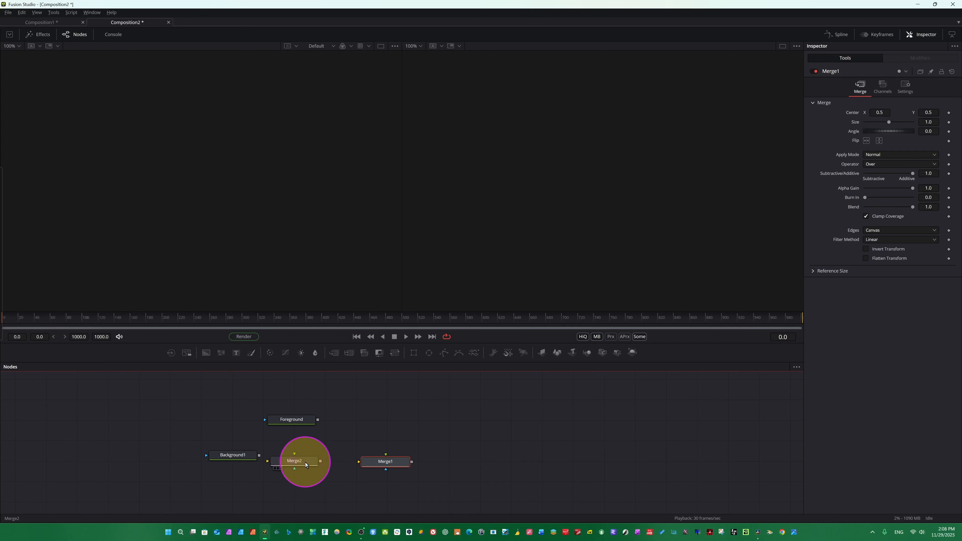
pyautogui.moveTo(306, 462); pyautogui.dragTo(321, 457)
pyautogui.moveTo(258, 454)
pyautogui.mouseDown()
pyautogui.moveTo(283, 458)
pyautogui.moveTo(240, 456)
pyautogui.mouseUp()
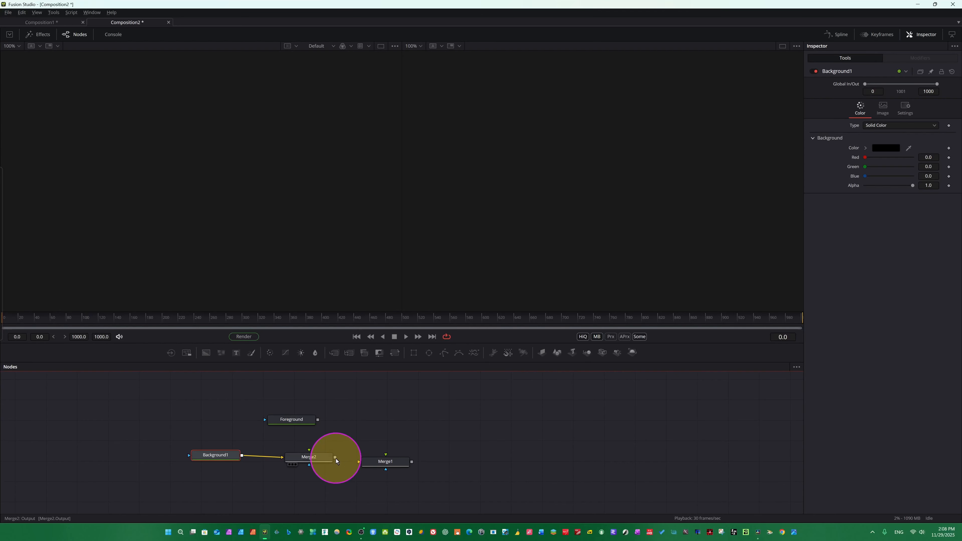
pyautogui.moveTo(335, 458); pyautogui.dragTo(358, 462)
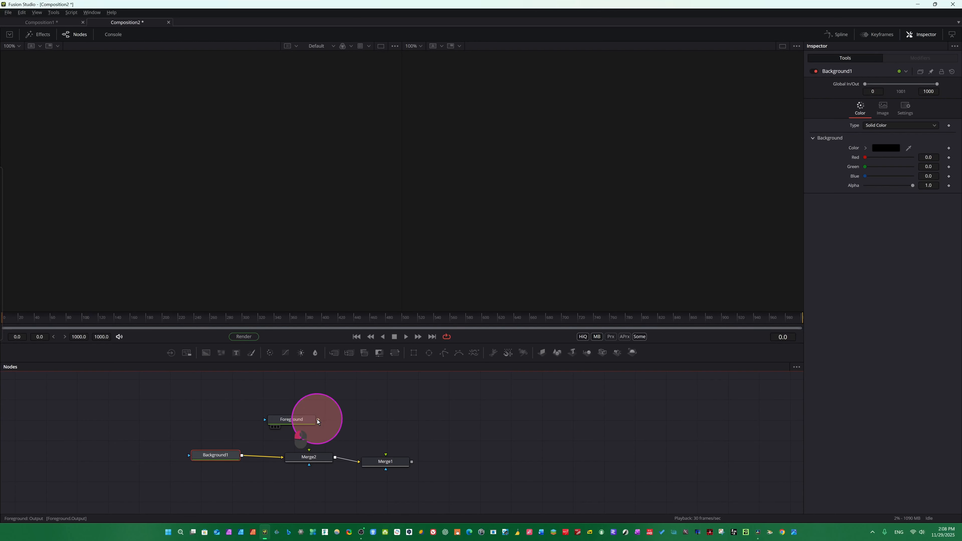
pyautogui.moveTo(317, 420); pyautogui.dragTo(295, 454)
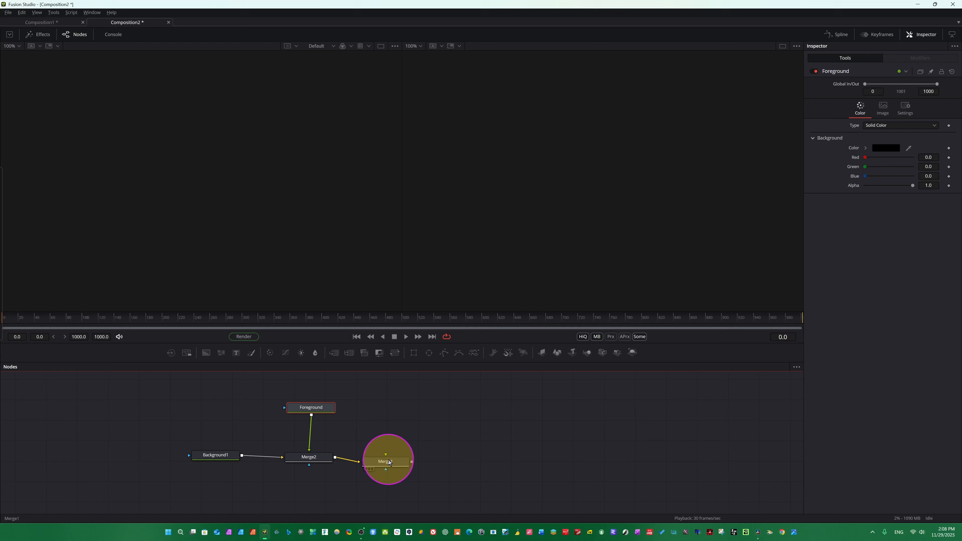
pyautogui.moveTo(388, 459); pyautogui.dragTo(406, 456)
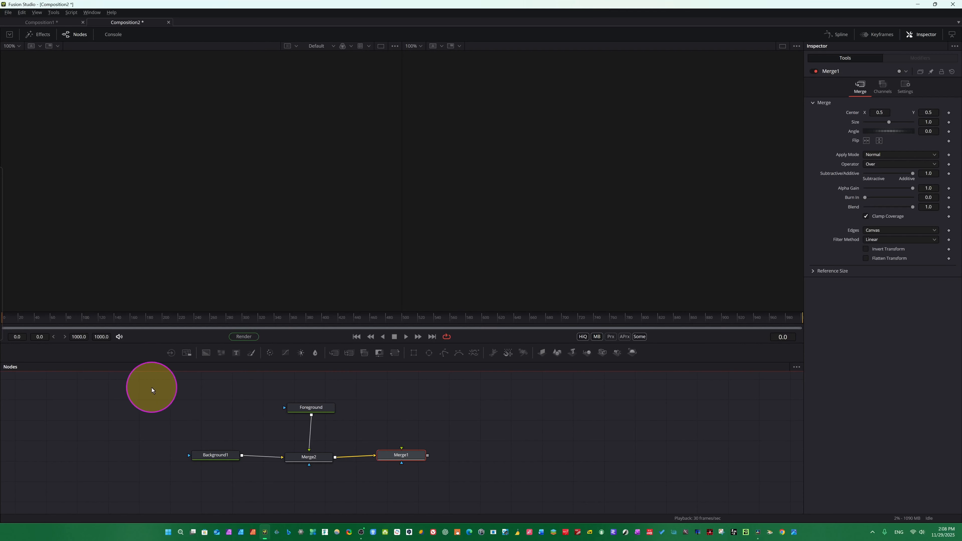
pyautogui.moveTo(129, 384); pyautogui.dragTo(492, 465)
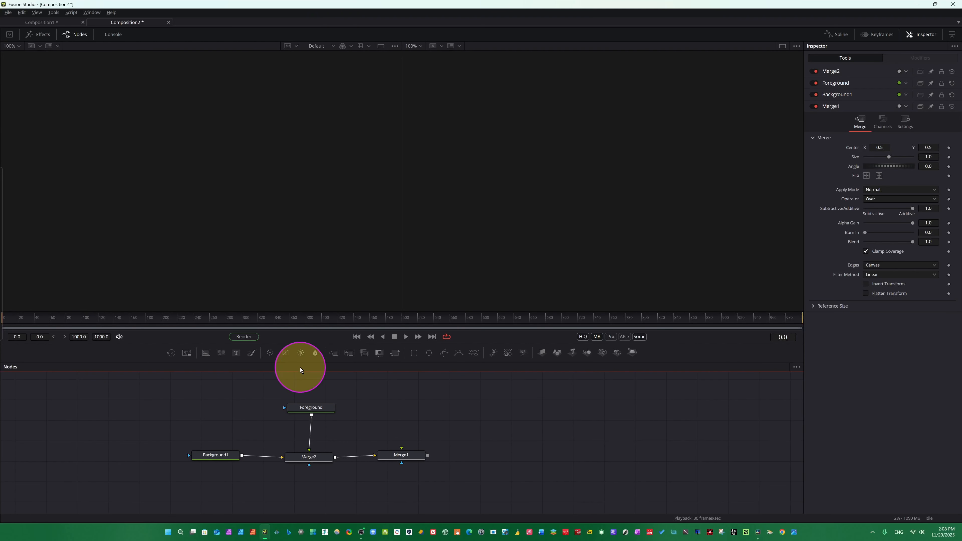
pyautogui.hotkey('shift', 'space')
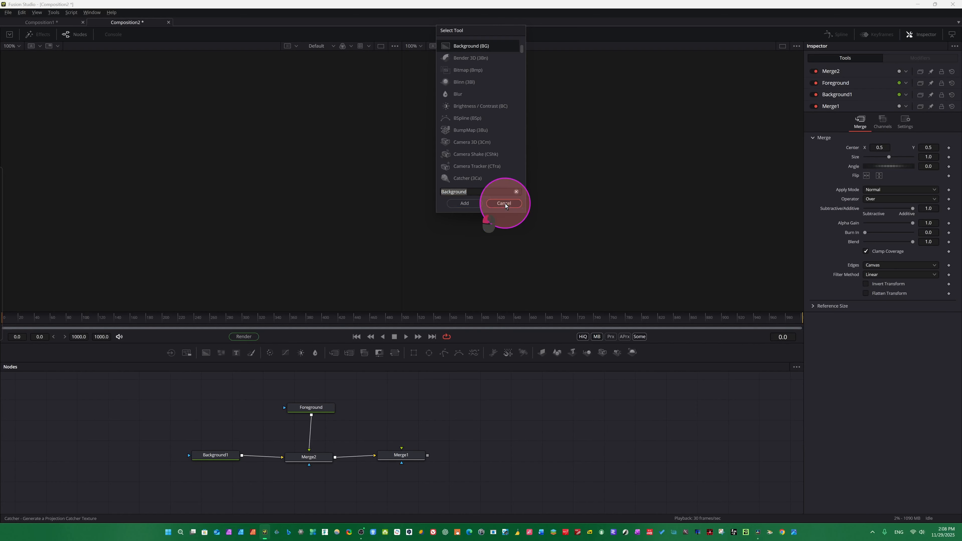
# Connect Background1 to Merge1 and Merge1's output to the fusion.comp saver node.
pyautogui.moveTo(224, 456); pyautogui.dragTo(288, 426)
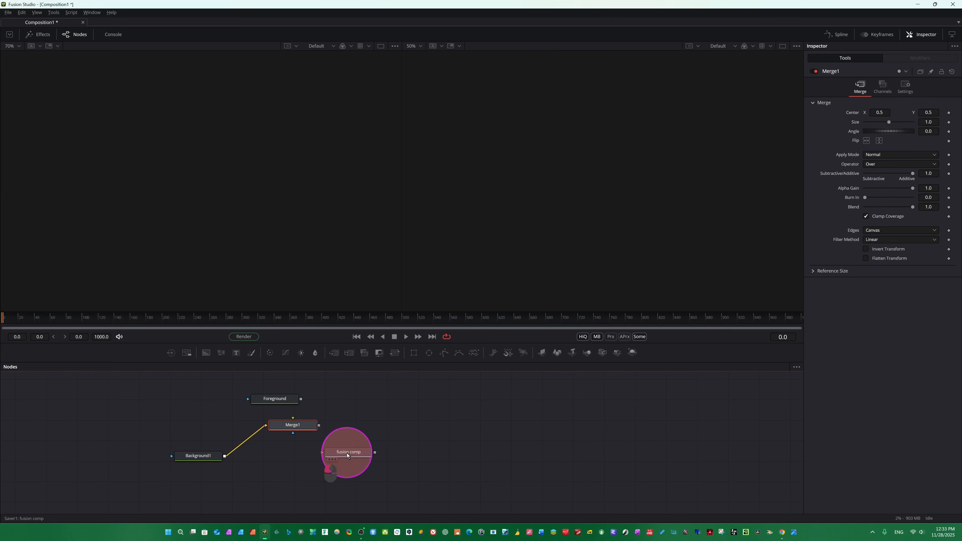
pyautogui.moveTo(346, 452); pyautogui.dragTo(378, 442)
pyautogui.moveTo(278, 431); pyautogui.dragTo(282, 450)
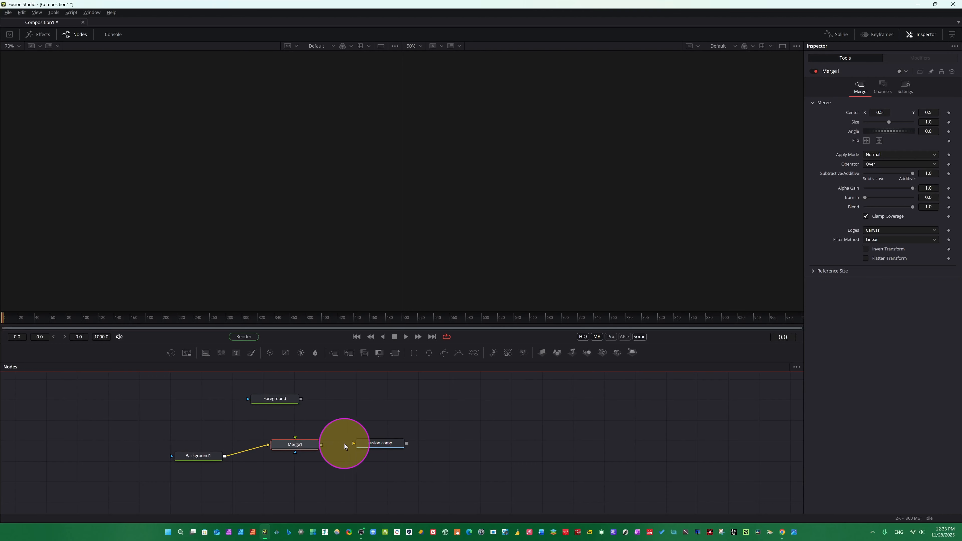
pyautogui.moveTo(321, 445); pyautogui.dragTo(356, 443)
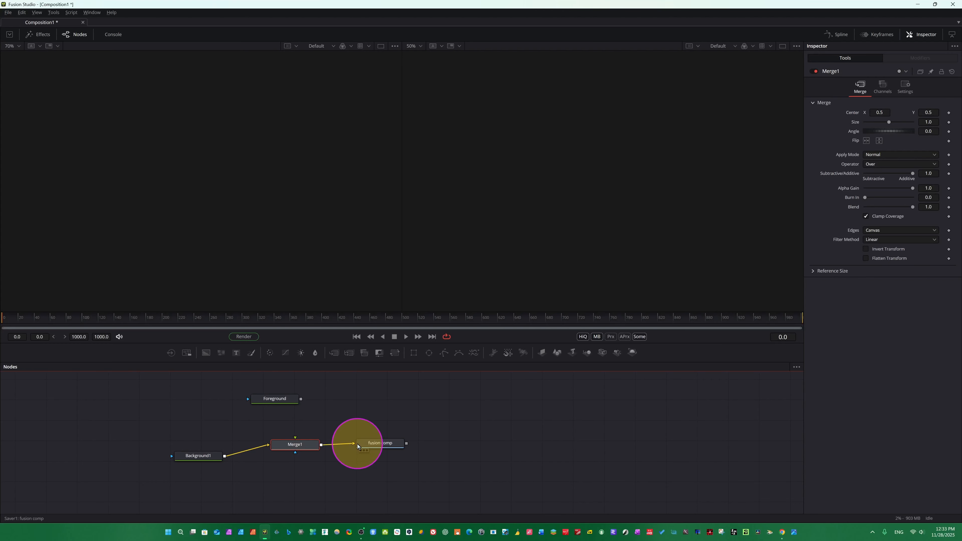
pyautogui.click(356, 443)
# Rearrange Background1, Merge1 and the fusion.comp node into a tidy horizontal row.
pyautogui.moveTo(209, 458); pyautogui.dragTo(222, 449)
pyautogui.moveTo(377, 443); pyautogui.dragTo(383, 455)
pyautogui.moveTo(222, 451); pyautogui.dragTo(227, 463)
pyautogui.click(291, 449)
pyautogui.moveTo(296, 449); pyautogui.dragTo(297, 456)
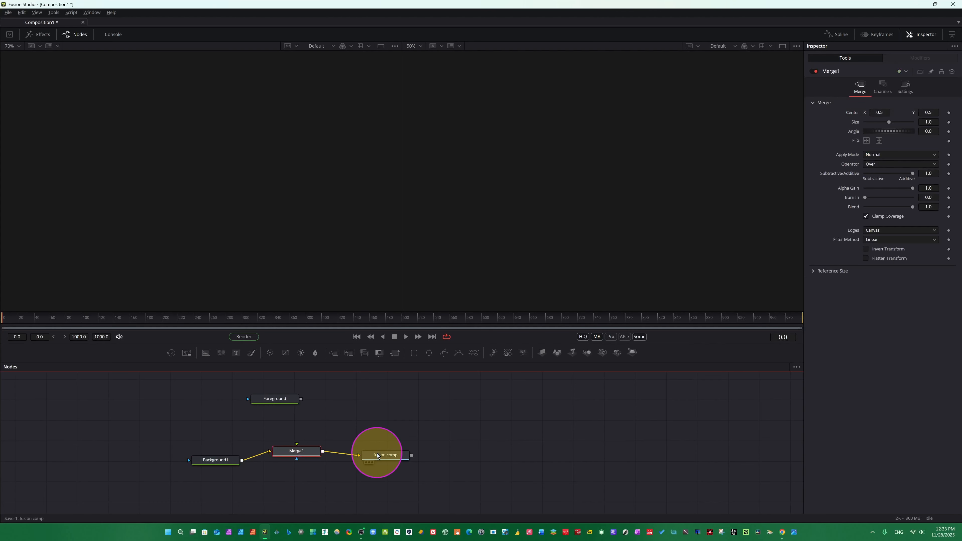
# Move Foreground above Merge1 and connect its output to Merge1's foreground input.
pyautogui.moveTo(272, 403); pyautogui.dragTo(292, 403)
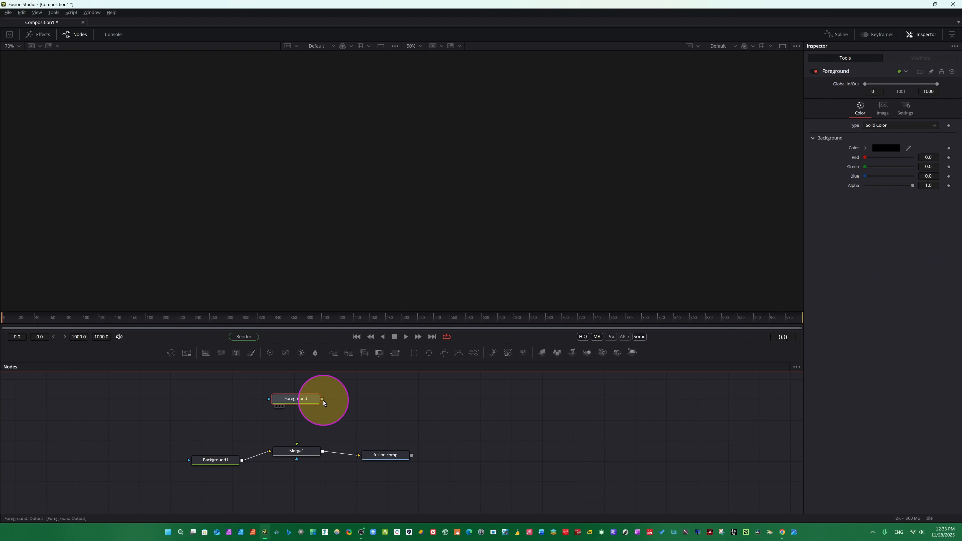
pyautogui.moveTo(323, 400); pyautogui.dragTo(296, 444)
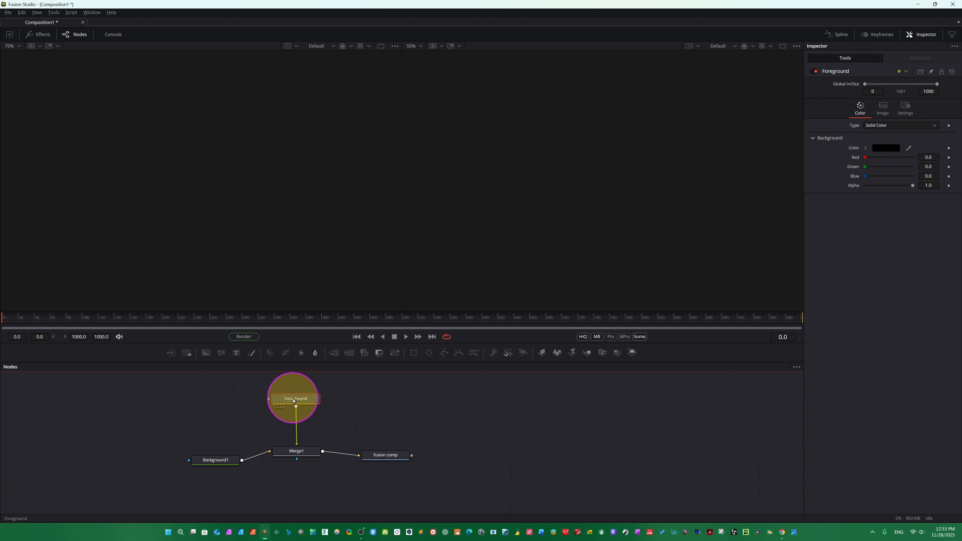
pyautogui.moveTo(293, 399); pyautogui.dragTo(295, 406)
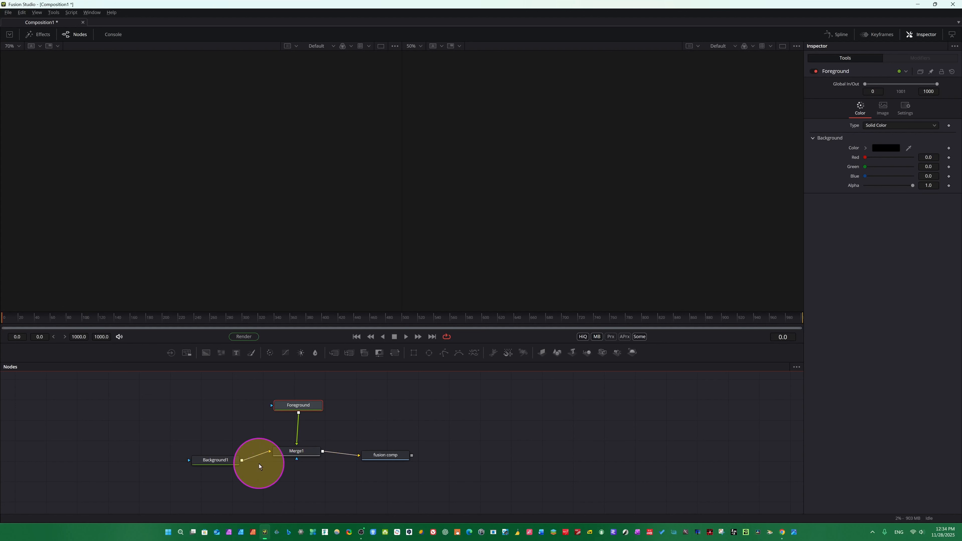
# Display Background1 in the left viewer.
pyautogui.click(202, 456)
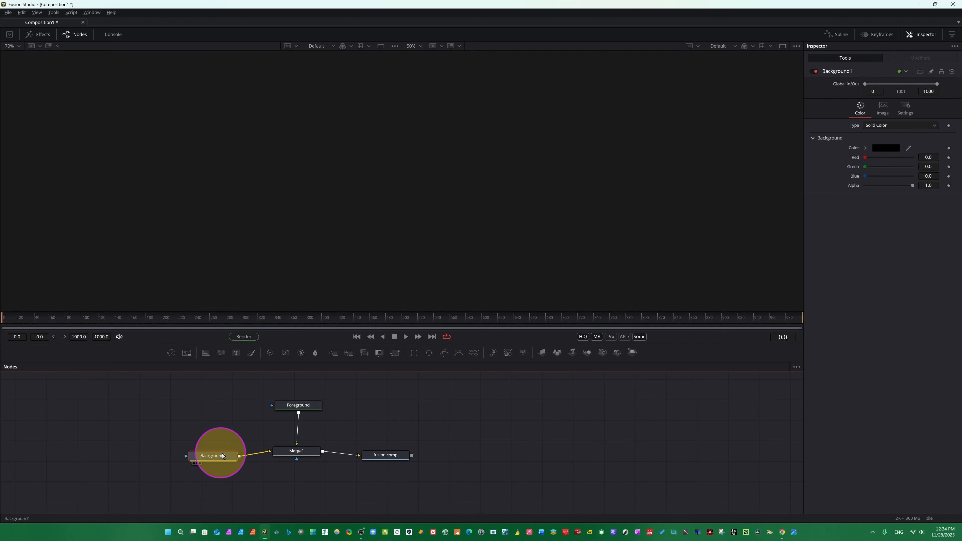
pyautogui.moveTo(203, 458); pyautogui.dragTo(156, 255)
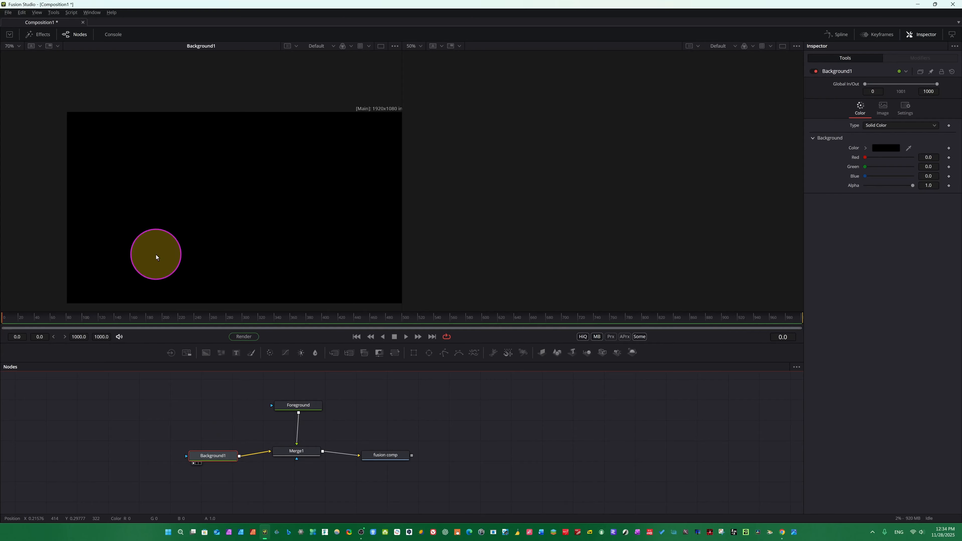
pyautogui.scroll(-1, 237, 234)
pyautogui.scroll(-1, 243, 244)
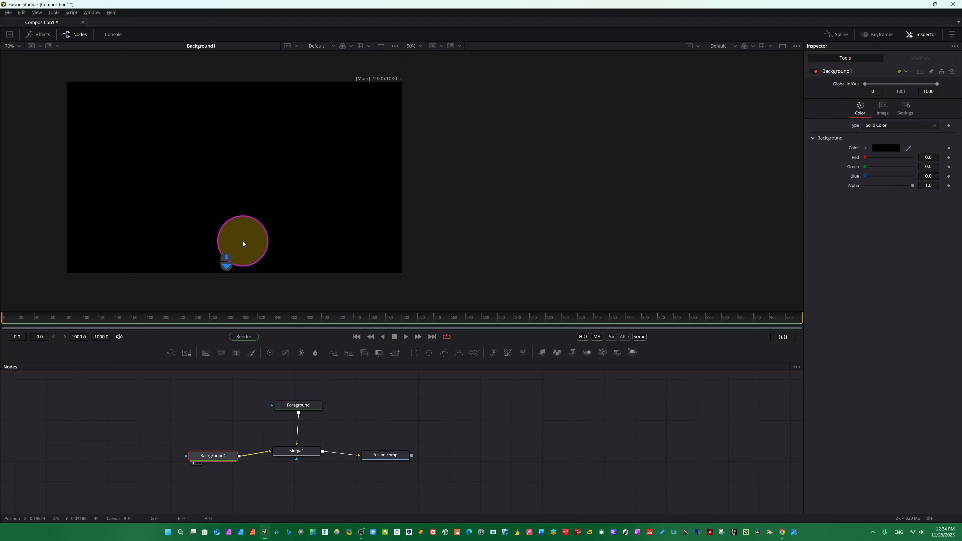
# Set Background1's colour to red in the colour picker.
pyautogui.click(892, 147)
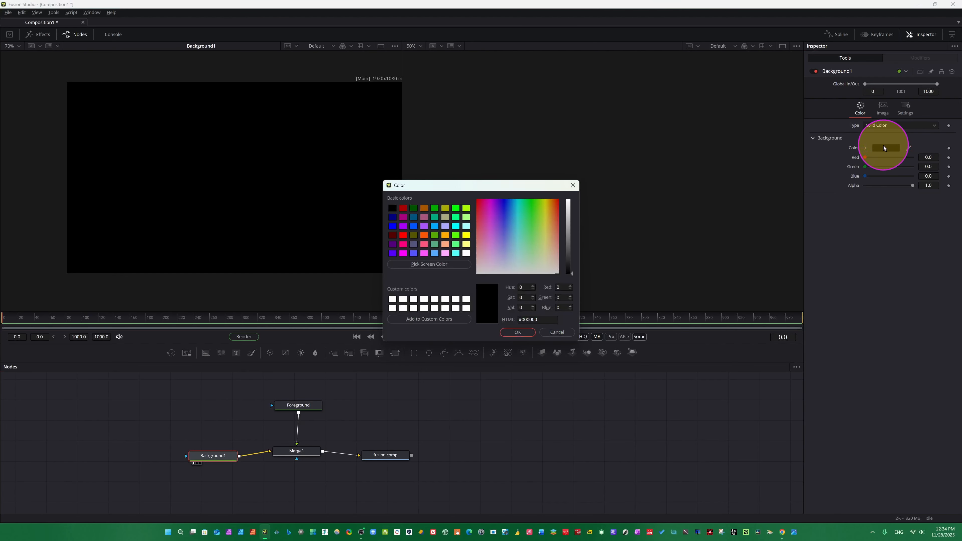
pyautogui.click(404, 237)
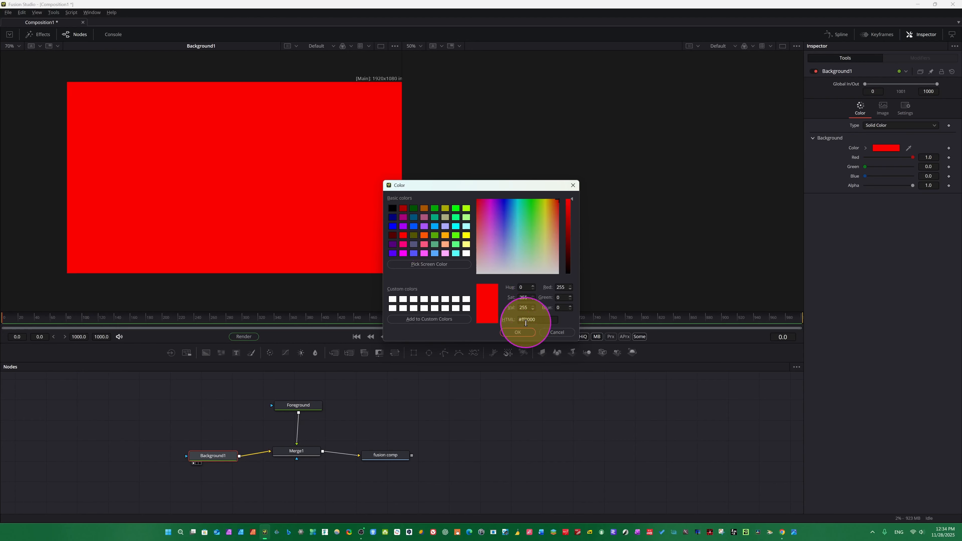
pyautogui.click(518, 332)
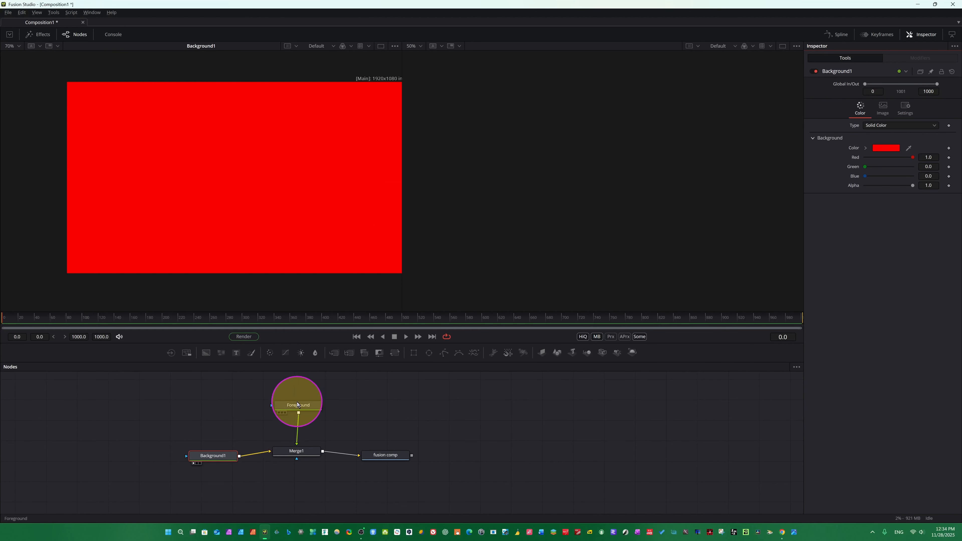
# Show Foreground in the right viewer and set Background1's colour to green.
pyautogui.moveTo(299, 408); pyautogui.dragTo(564, 224)
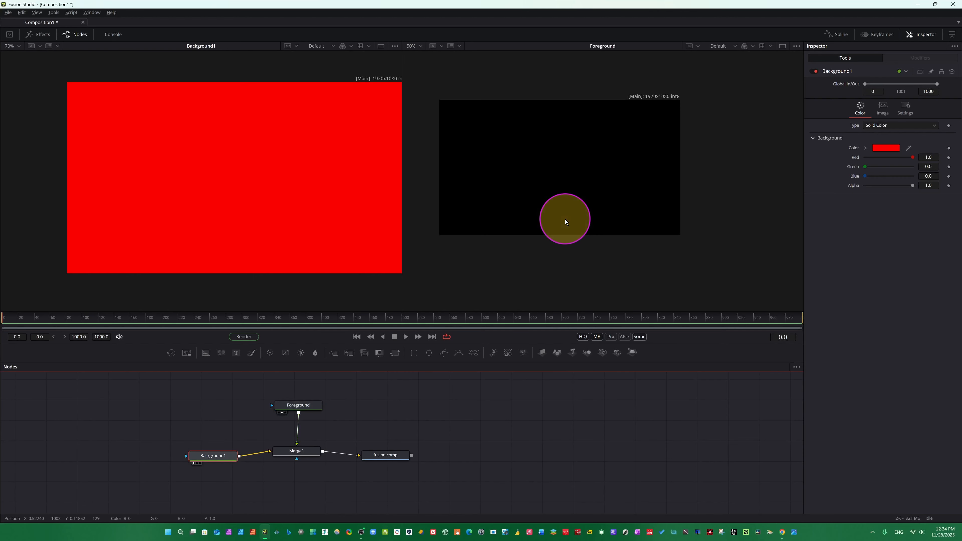
pyautogui.click(886, 148)
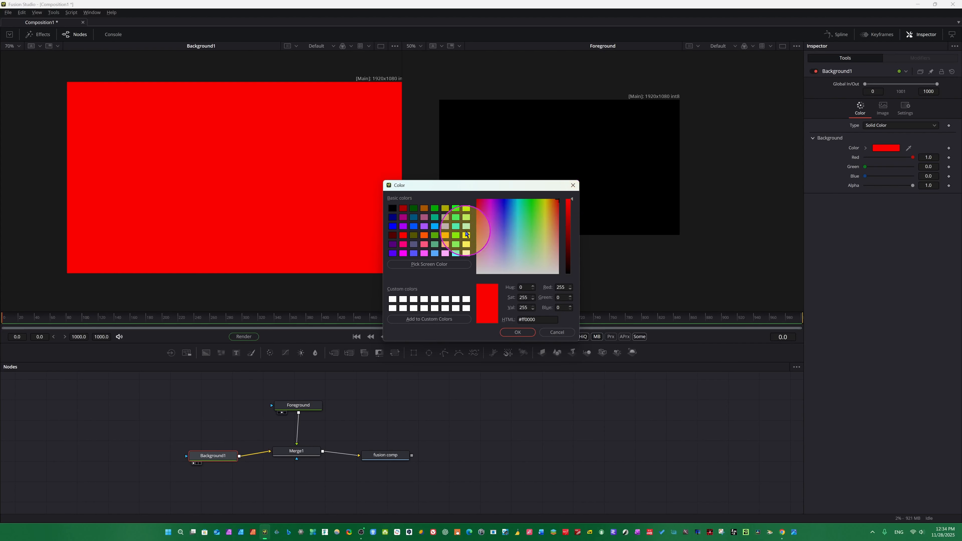
pyautogui.click(455, 208)
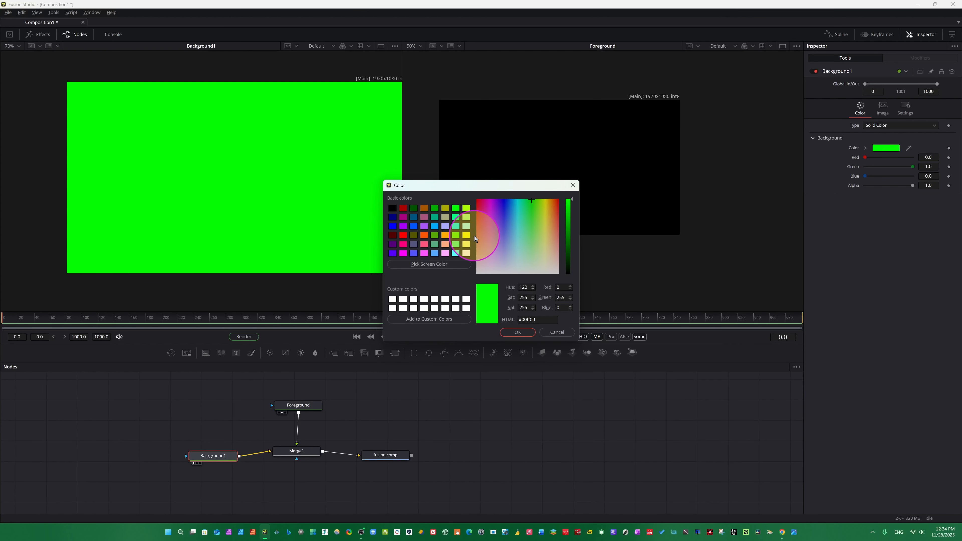
pyautogui.click(517, 332)
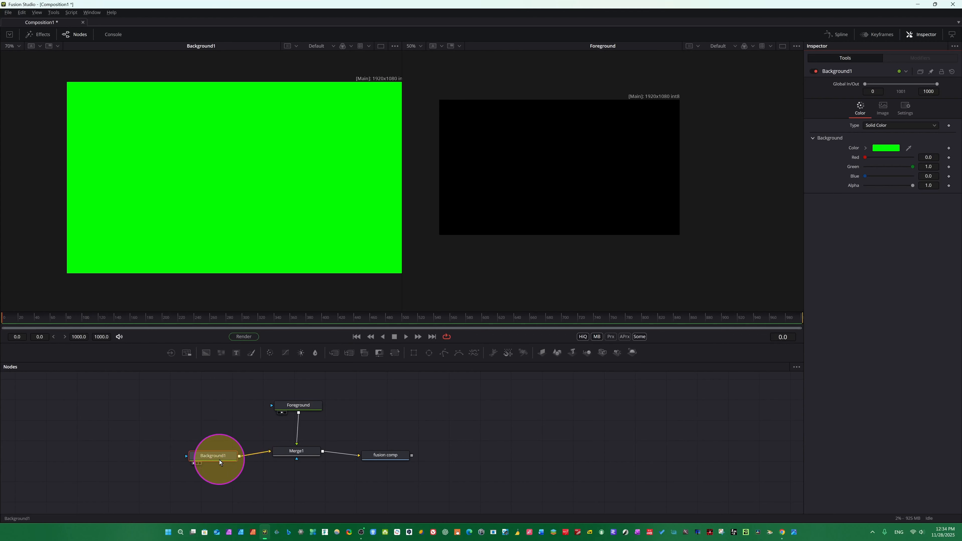
# Select Foreground and set its colour to bright green in the colour picker.
pyautogui.moveTo(219, 461); pyautogui.dragTo(207, 456)
pyautogui.click(294, 405)
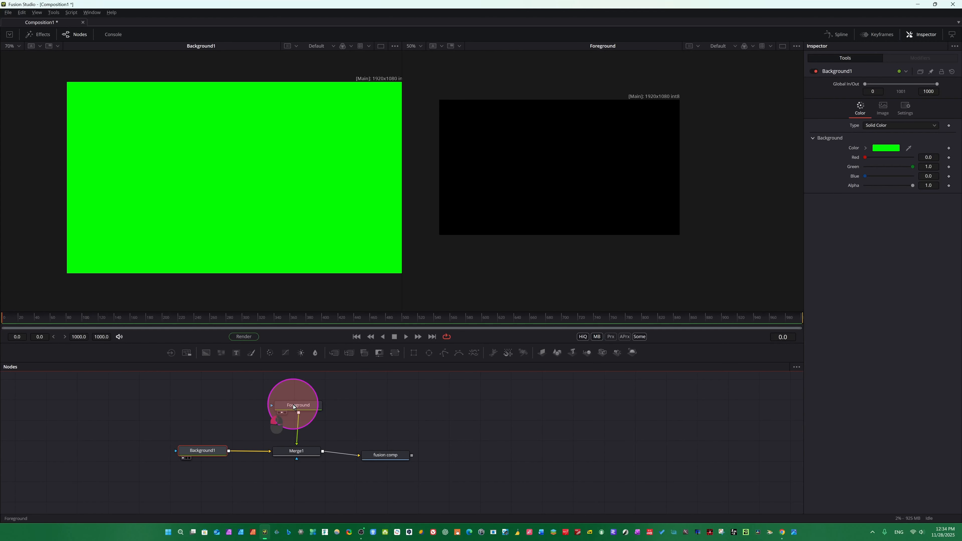
pyautogui.moveTo(294, 407); pyautogui.dragTo(296, 418)
pyautogui.click(885, 149)
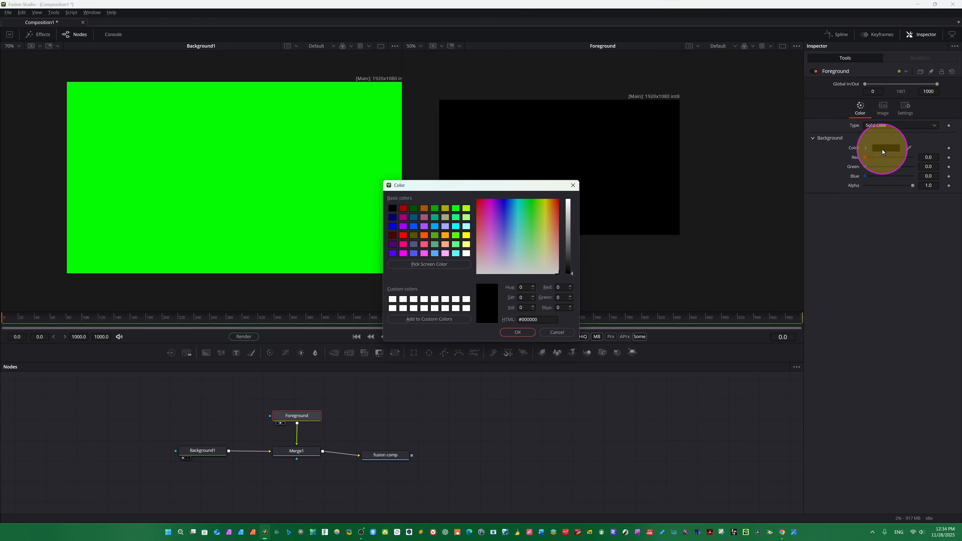
pyautogui.click(529, 216)
pyautogui.click(456, 208)
pyautogui.click(516, 332)
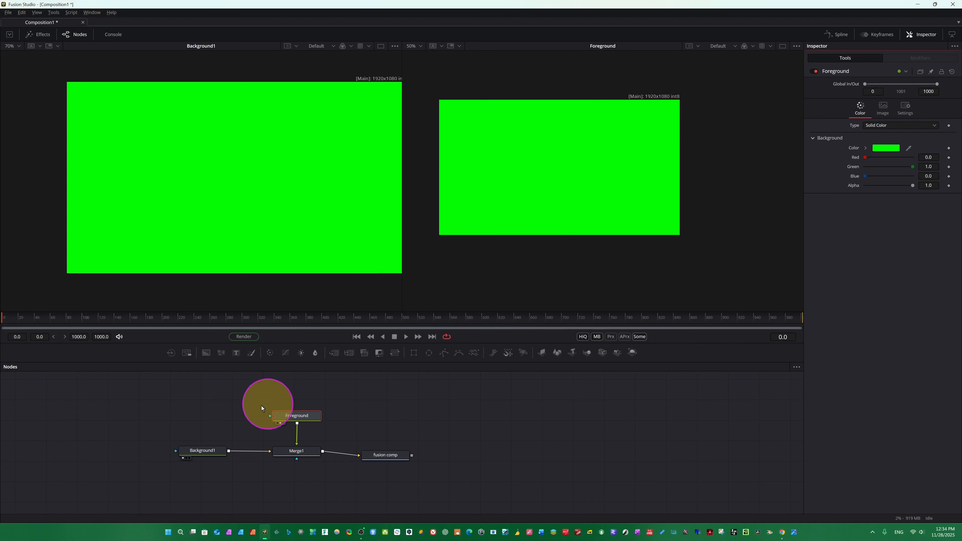
# Select Background1 and set its colour to pink (#ff178f) in the colour picker.
pyautogui.click(191, 451)
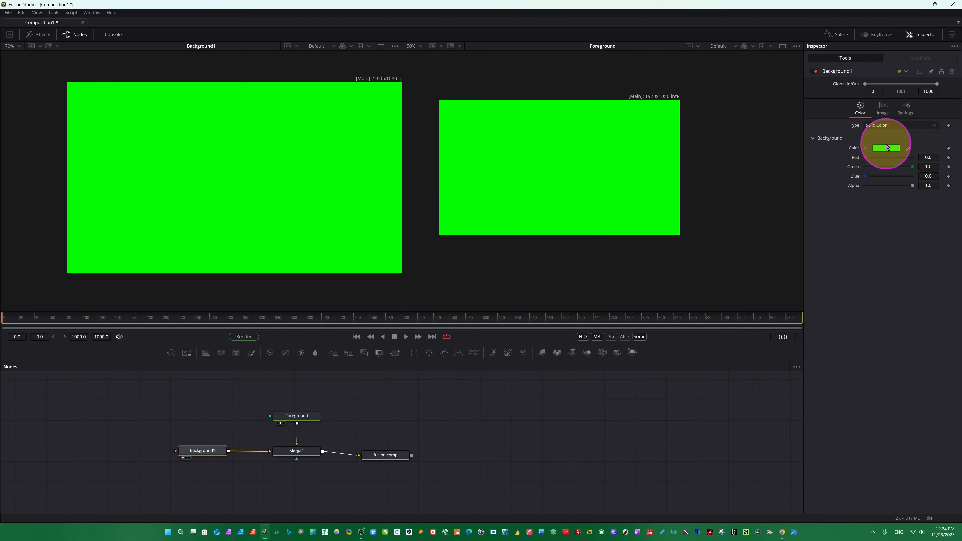
pyautogui.click(881, 151)
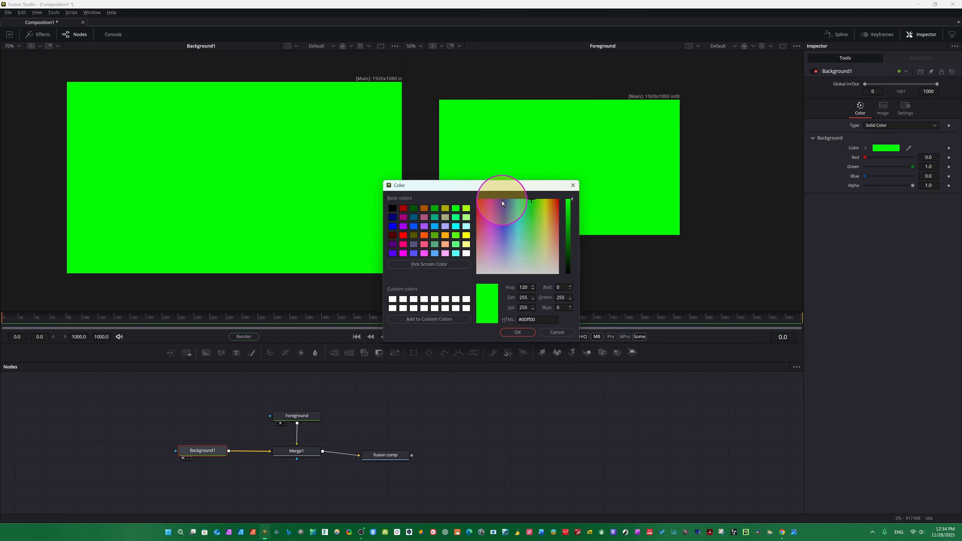
pyautogui.click(484, 206)
pyautogui.click(518, 333)
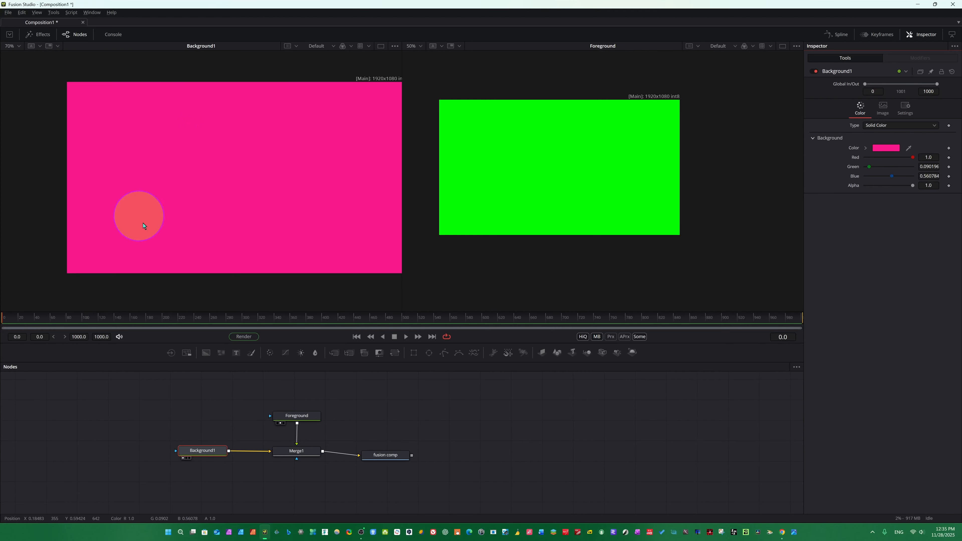
# Display Background1 in the right viewer.
pyautogui.click(184, 458)
pyautogui.click(183, 458)
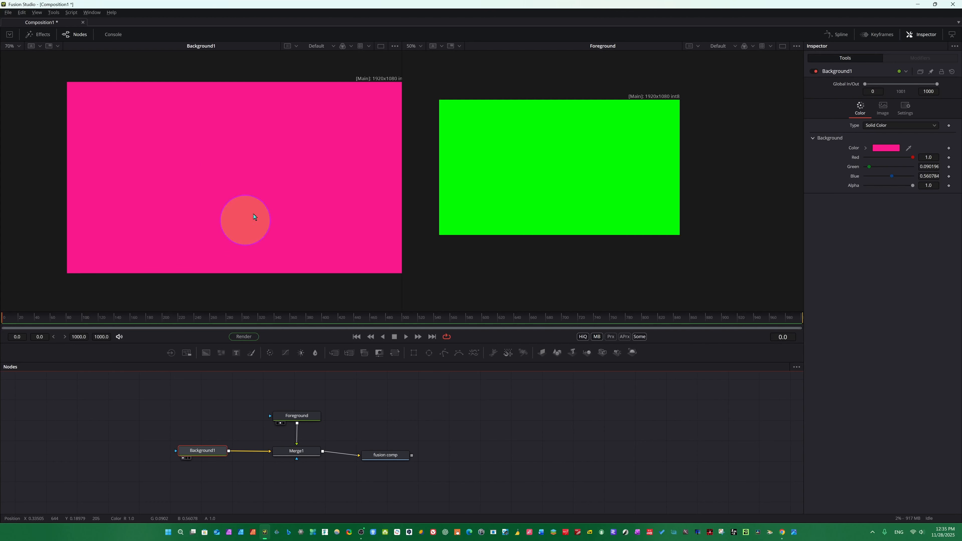
pyautogui.click(187, 458)
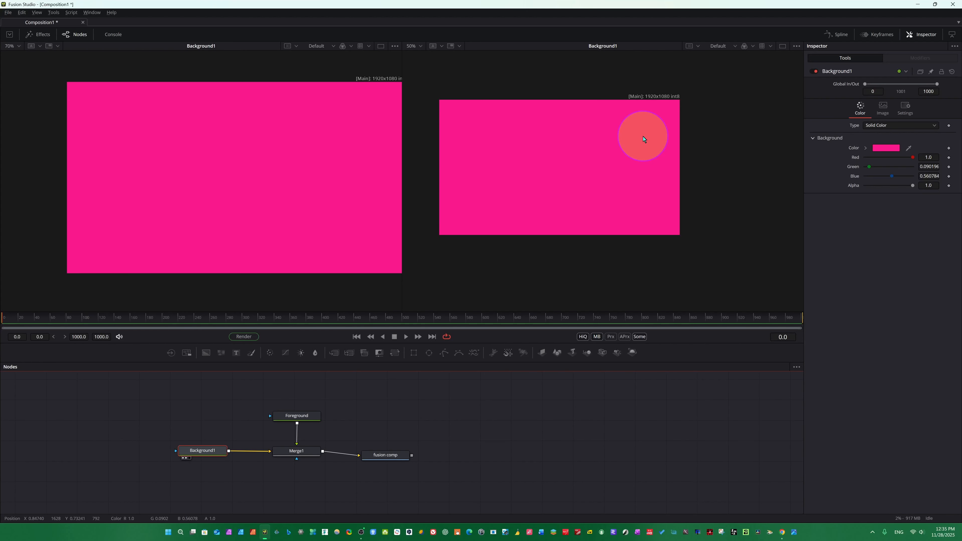
# Display Foreground in the left viewer.
pyautogui.click(298, 417)
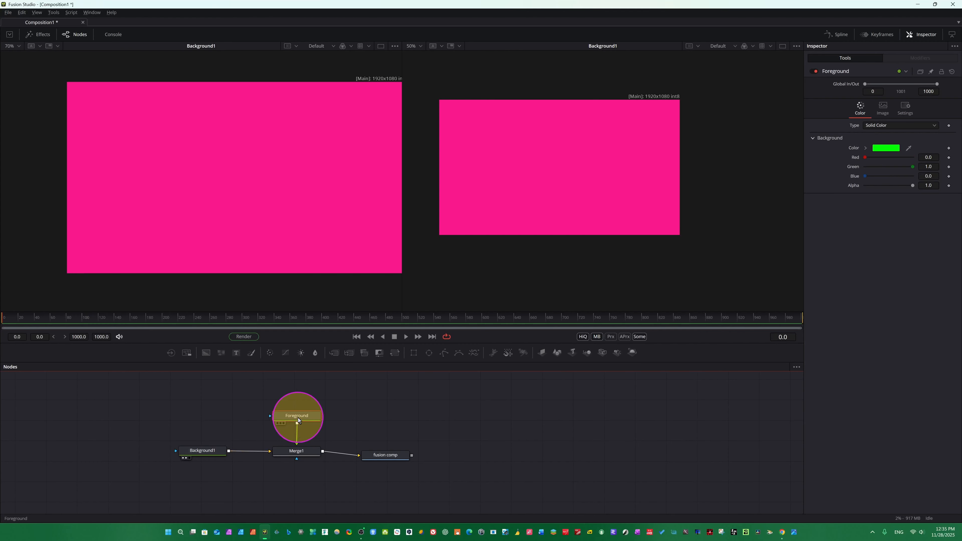
pyautogui.click(278, 424)
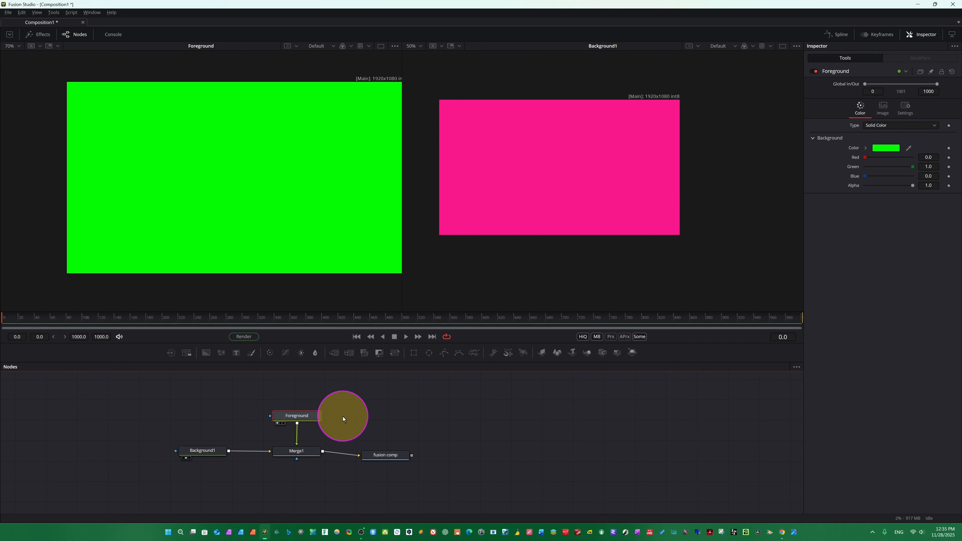
pyautogui.scroll(1, 453, 216)
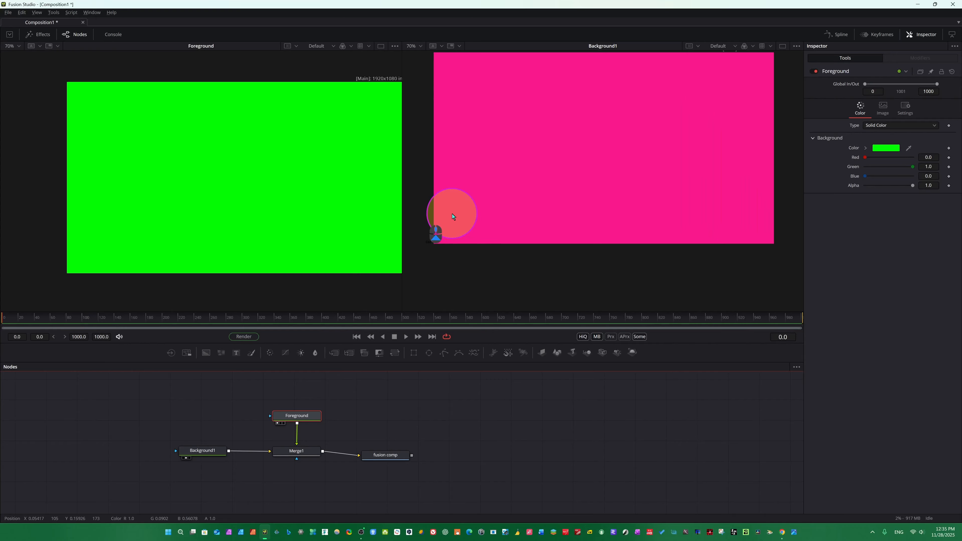
pyautogui.scroll(-1, 453, 217)
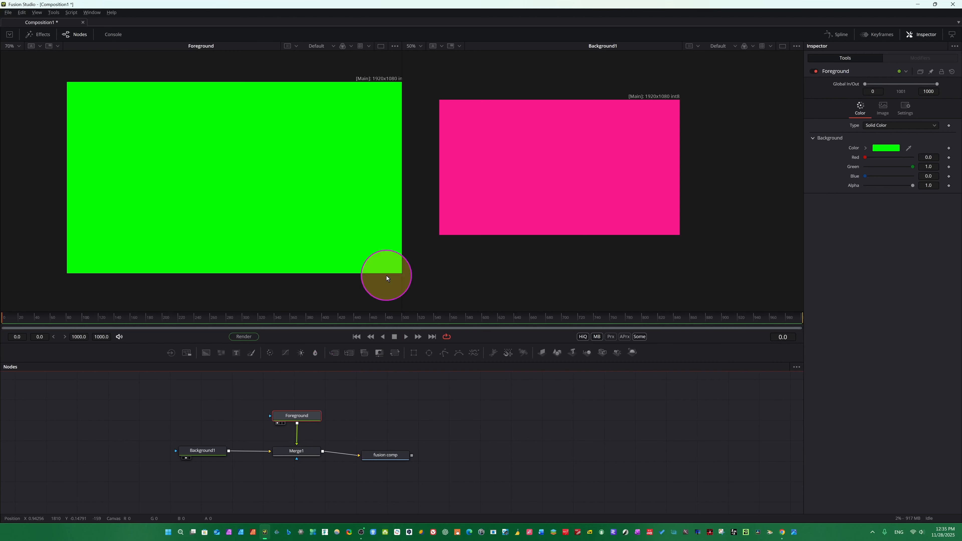
# Open Background1's colour picker and cancel it.
pyautogui.click(196, 451)
pyautogui.click(889, 148)
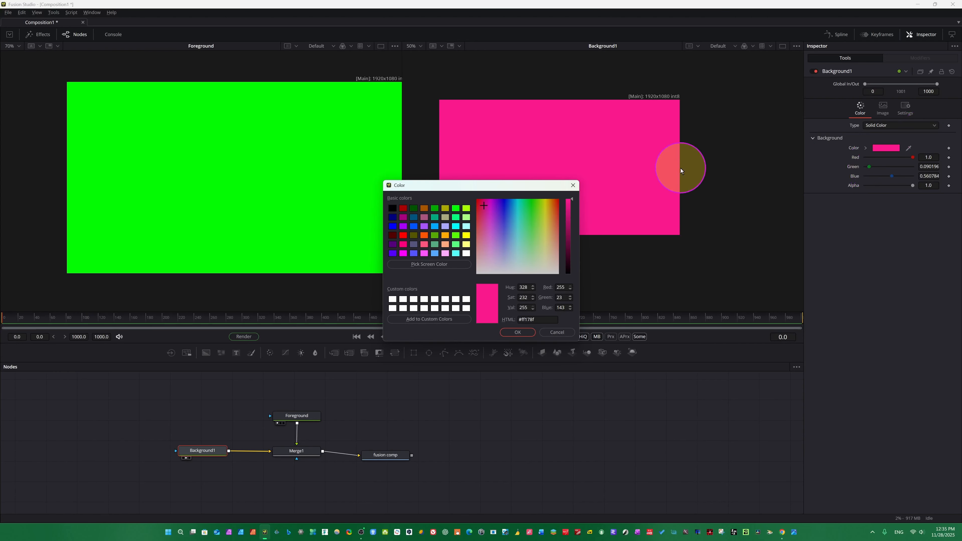
pyautogui.click(554, 334)
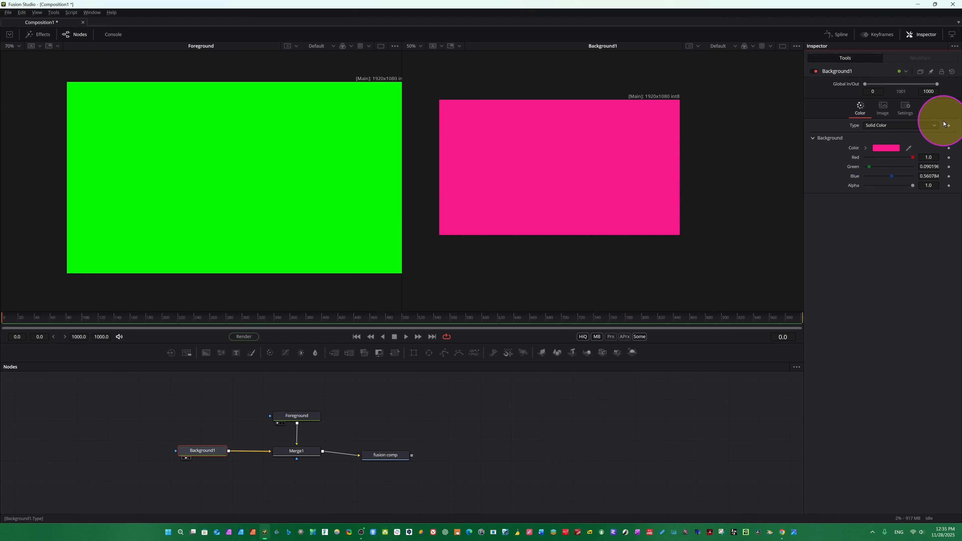
# Change Background1's type to Four Corner.
pyautogui.click(933, 130)
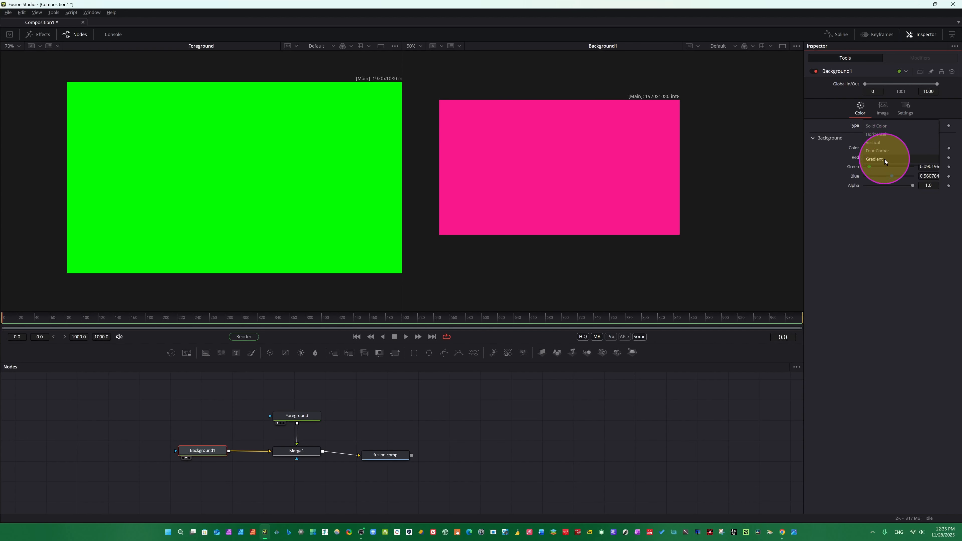
pyautogui.click(881, 151)
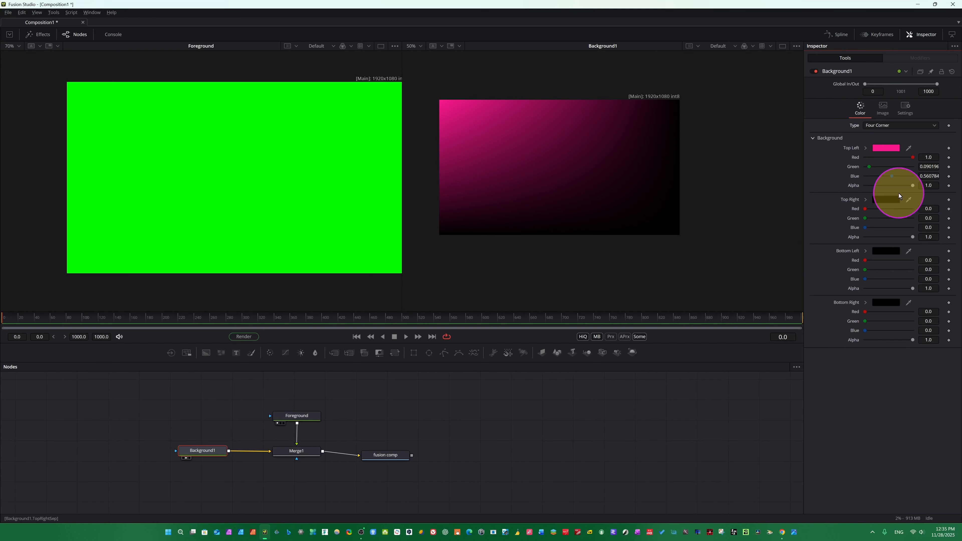
# Set Background1's bottom-left corner colour to green #00ff7f.
pyautogui.click(884, 251)
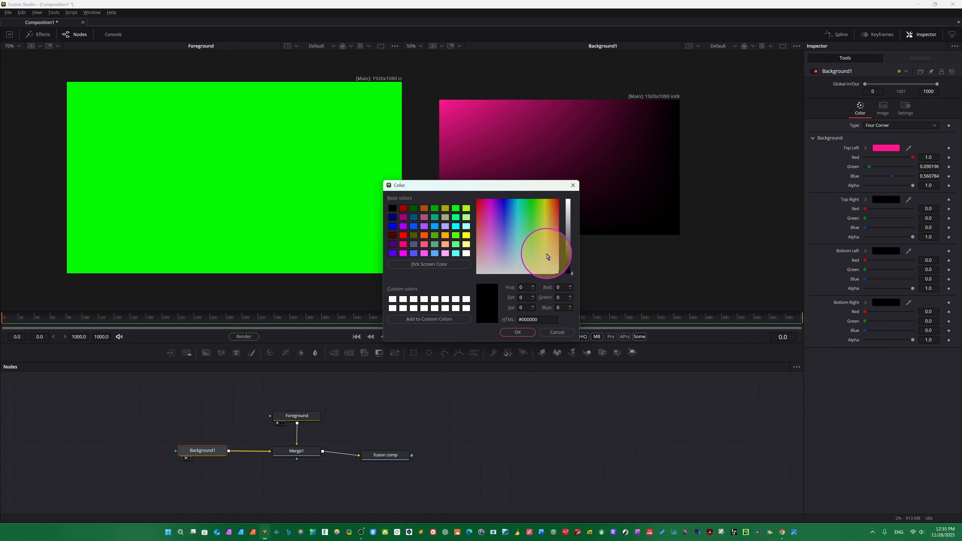
pyautogui.click(454, 221)
pyautogui.click(522, 333)
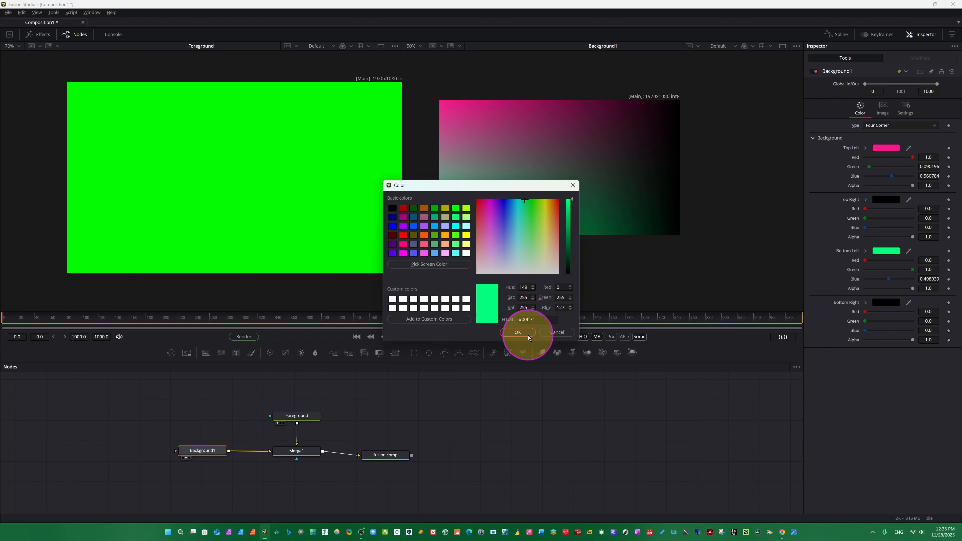
# Set Background1's bottom-right corner colour to yellow.
pyautogui.click(874, 301)
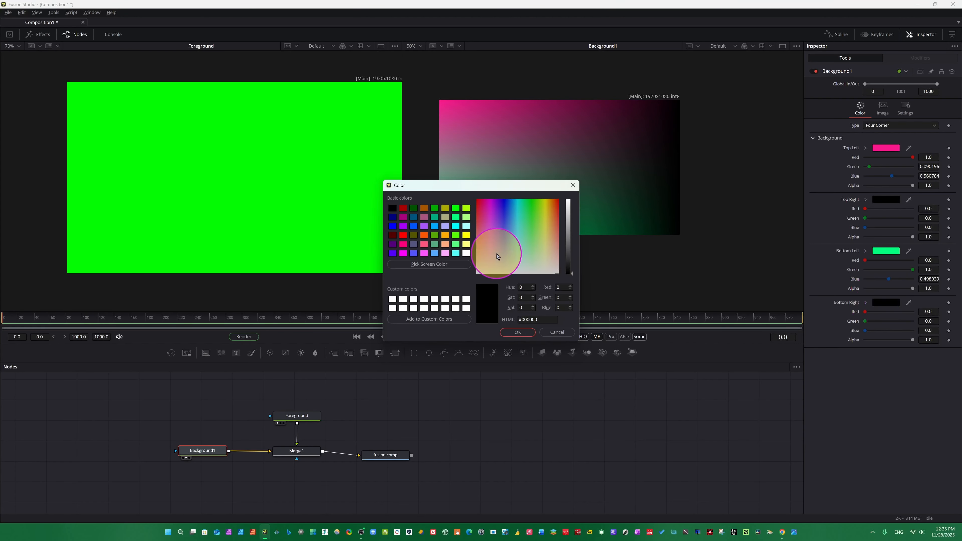
pyautogui.click(466, 235)
pyautogui.click(526, 332)
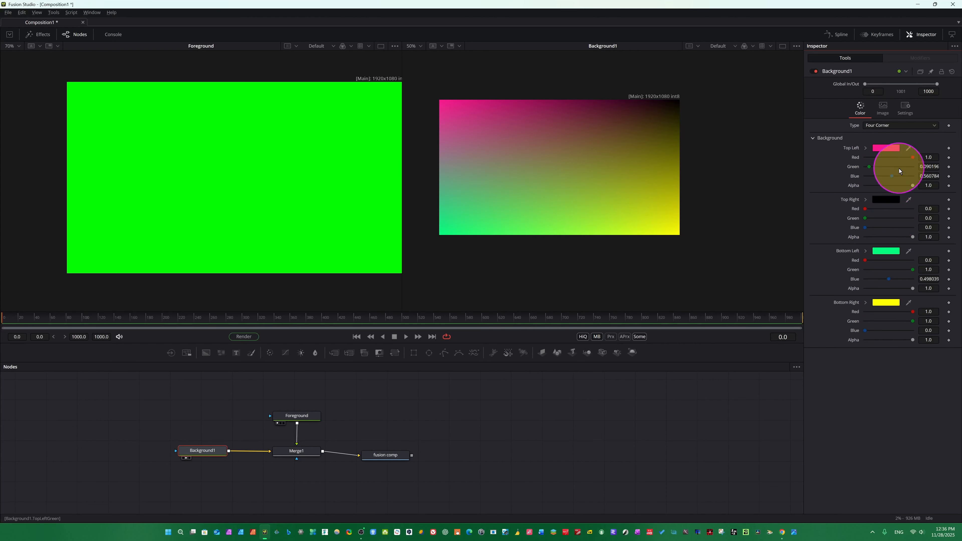
# Try Background1's Vertical and Solid Color background types.
pyautogui.click(935, 121)
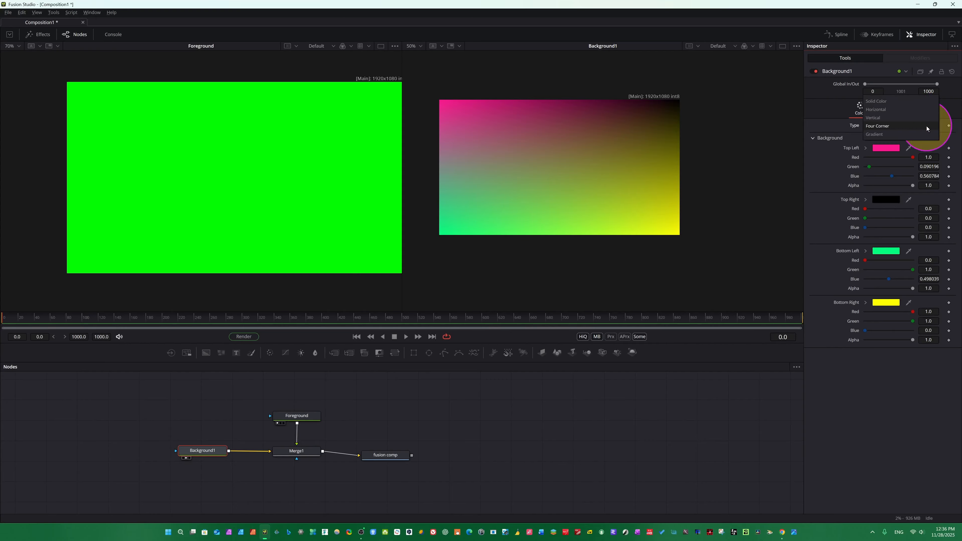
pyautogui.click(879, 118)
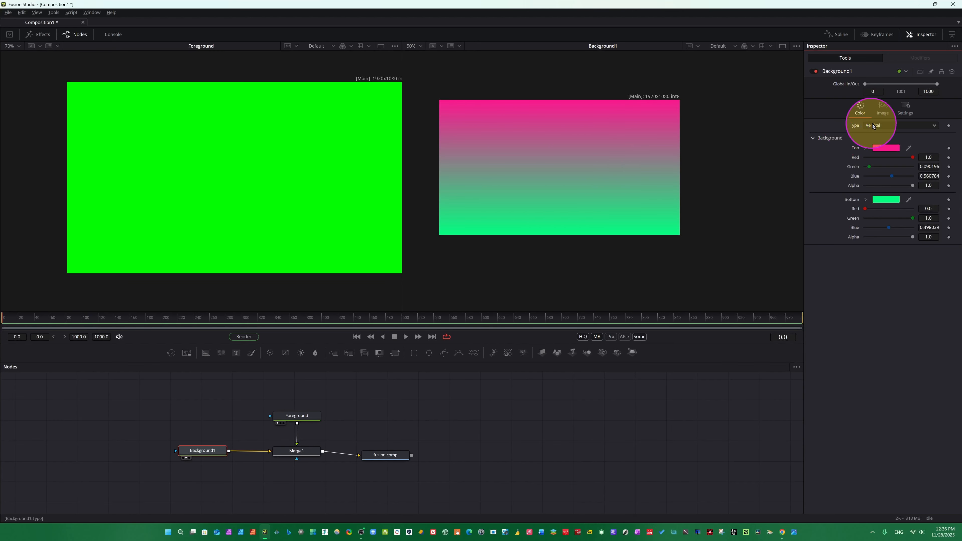
pyautogui.click(914, 130)
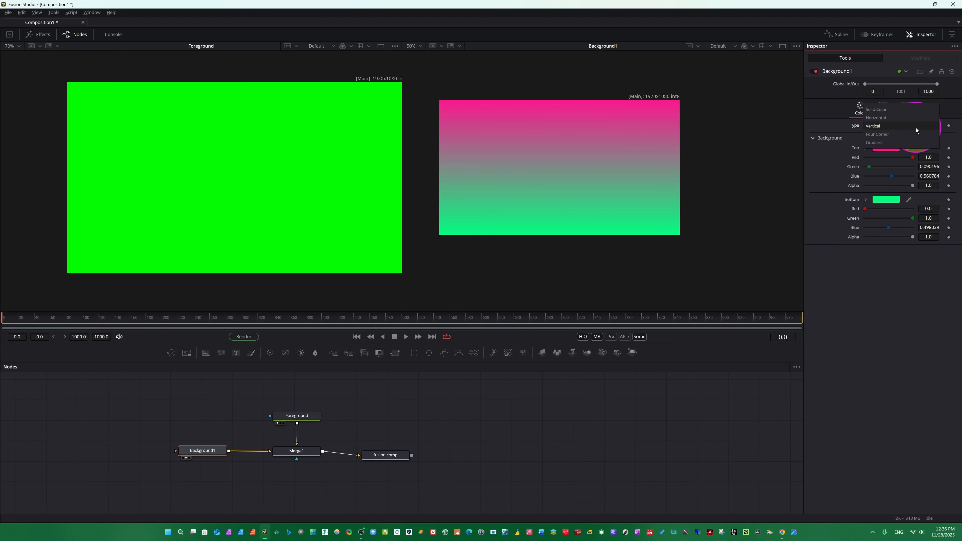
pyautogui.click(889, 110)
# Change Background1's type to Gradient.
pyautogui.click(900, 125)
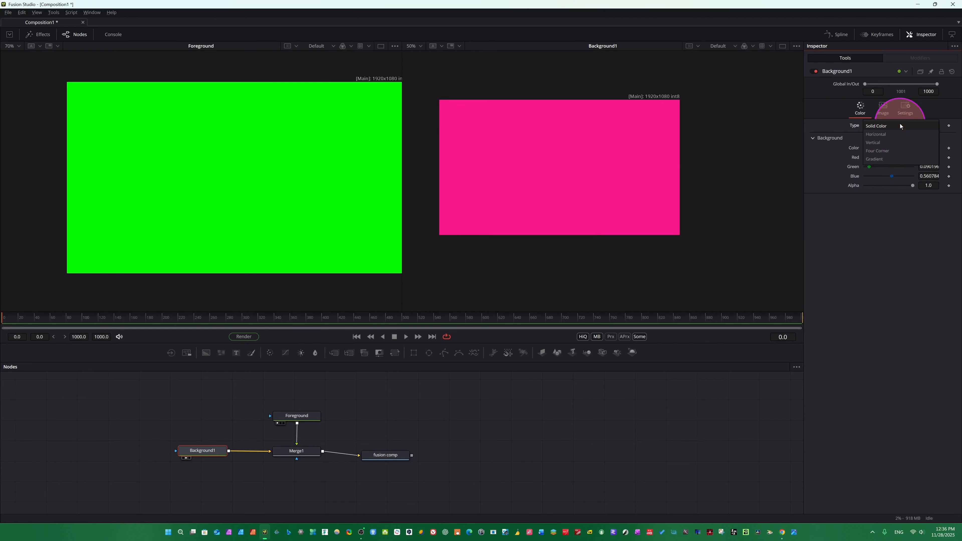
pyautogui.click(875, 159)
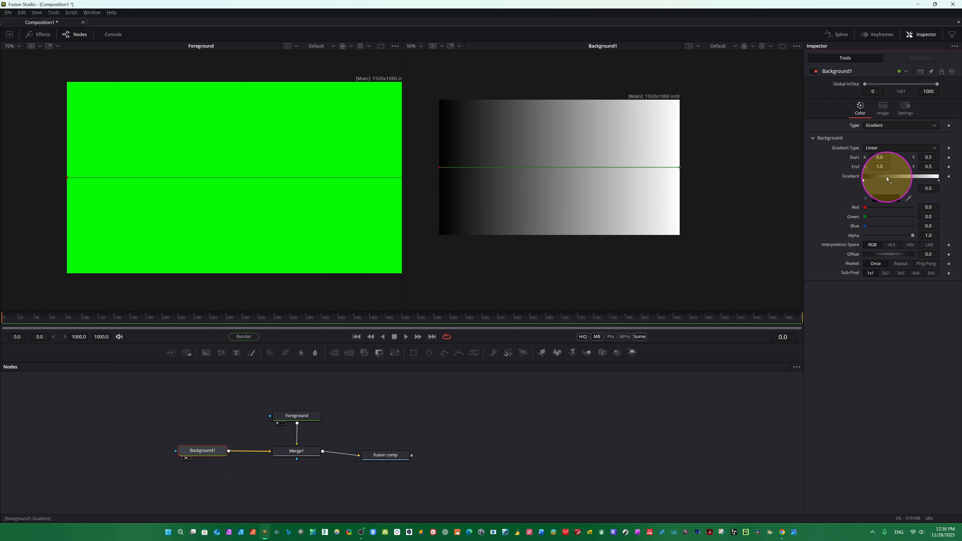
# Add two stops to the gradient and colour the first added stop dark green.
pyautogui.click(889, 178)
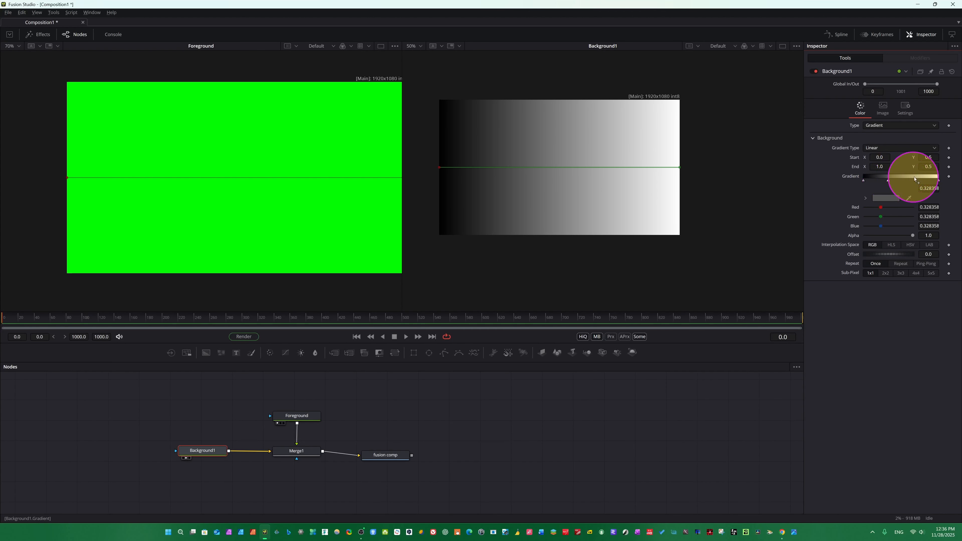
pyautogui.click(917, 178)
pyautogui.click(888, 180)
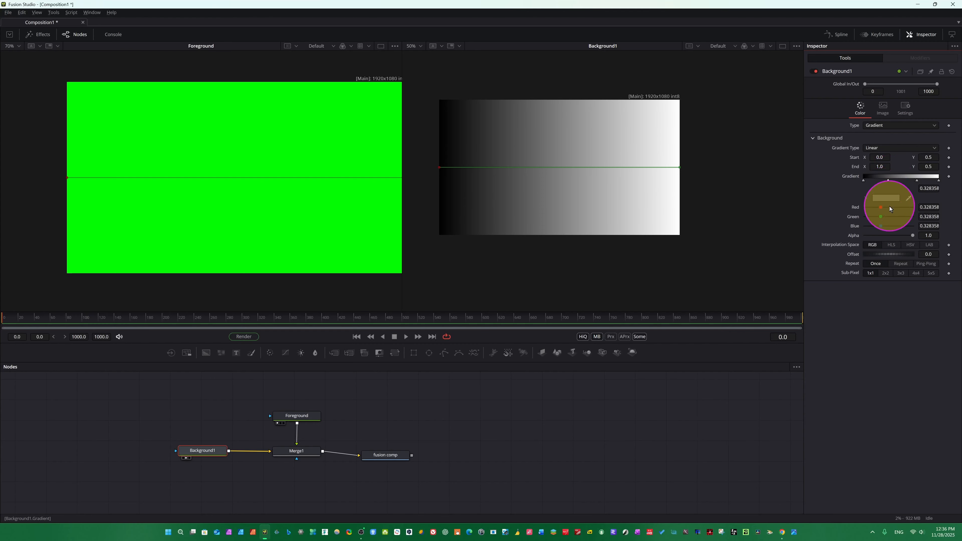
pyautogui.click(885, 199)
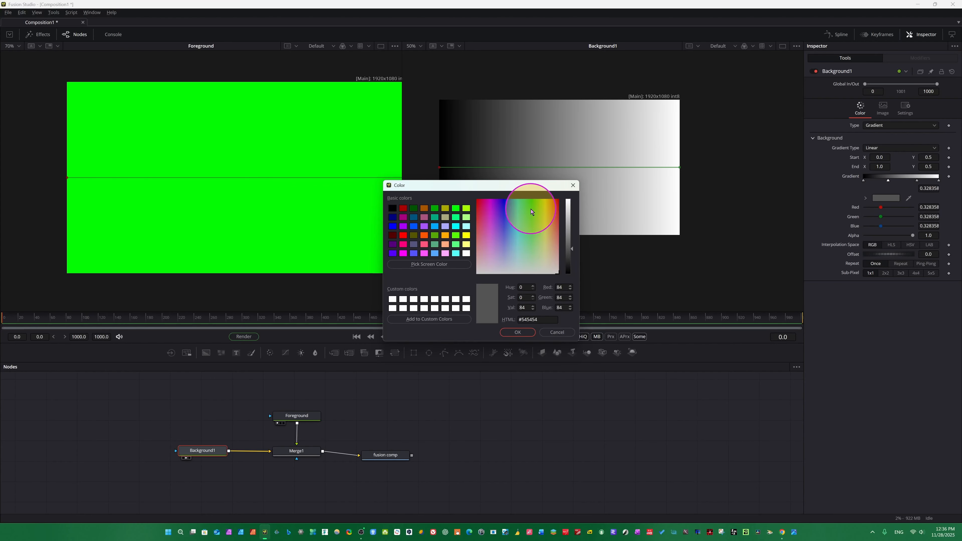
pyautogui.click(530, 208)
pyautogui.click(513, 333)
# Remove both added stops from the gradient bar.
pyautogui.click(896, 181)
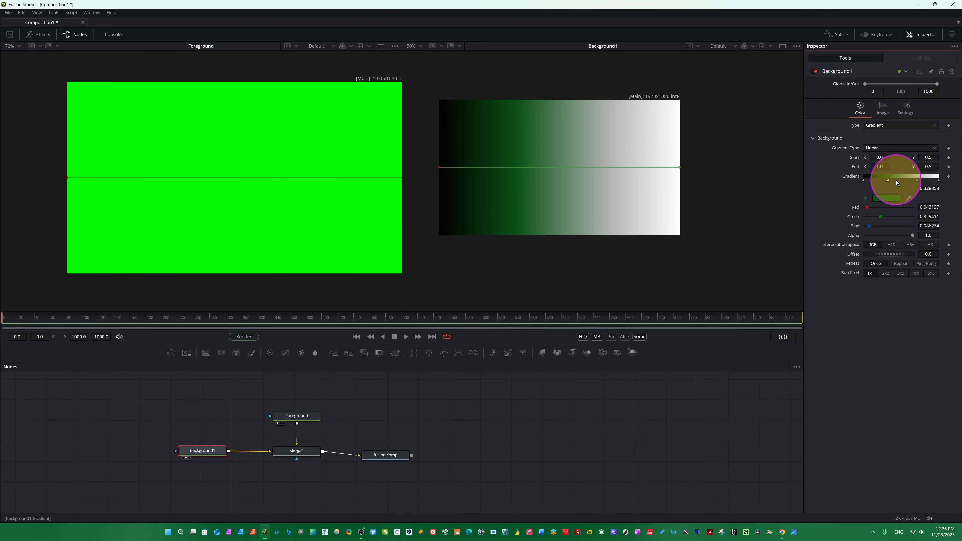
pyautogui.click(889, 181)
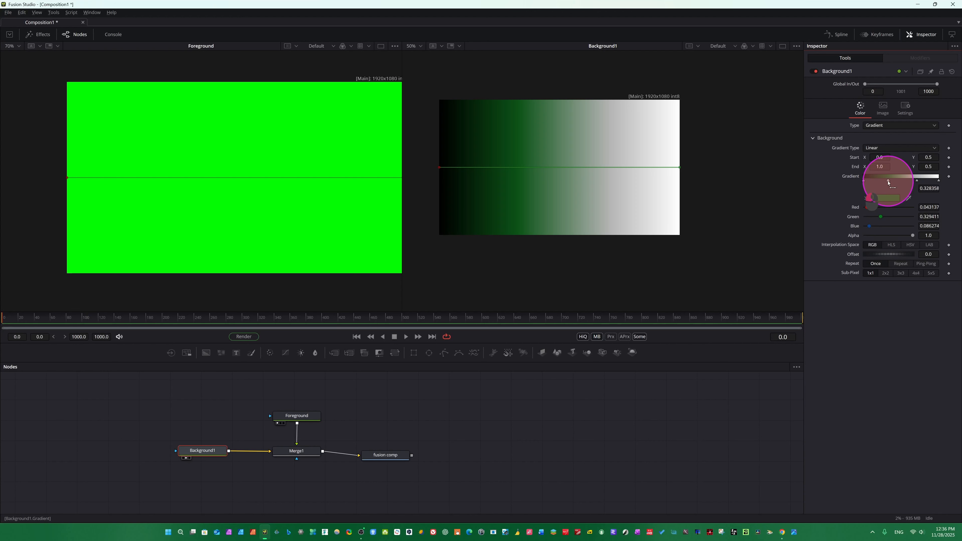
pyautogui.moveTo(888, 182); pyautogui.dragTo(885, 135)
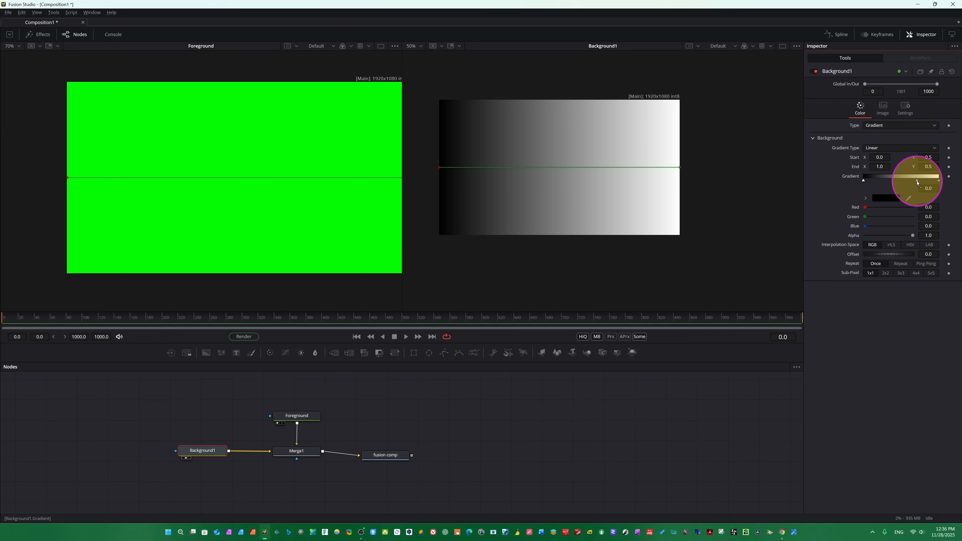
pyautogui.moveTo(917, 182); pyautogui.dragTo(902, 140)
pyautogui.click(870, 186)
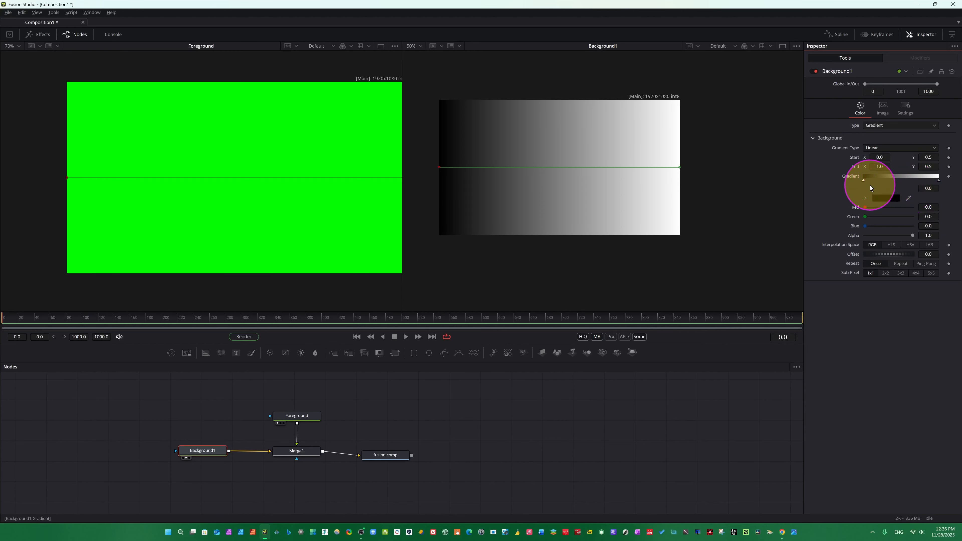
# Add a stop in the middle of the gradient and set the start stop's colour to green.
pyautogui.click(886, 179)
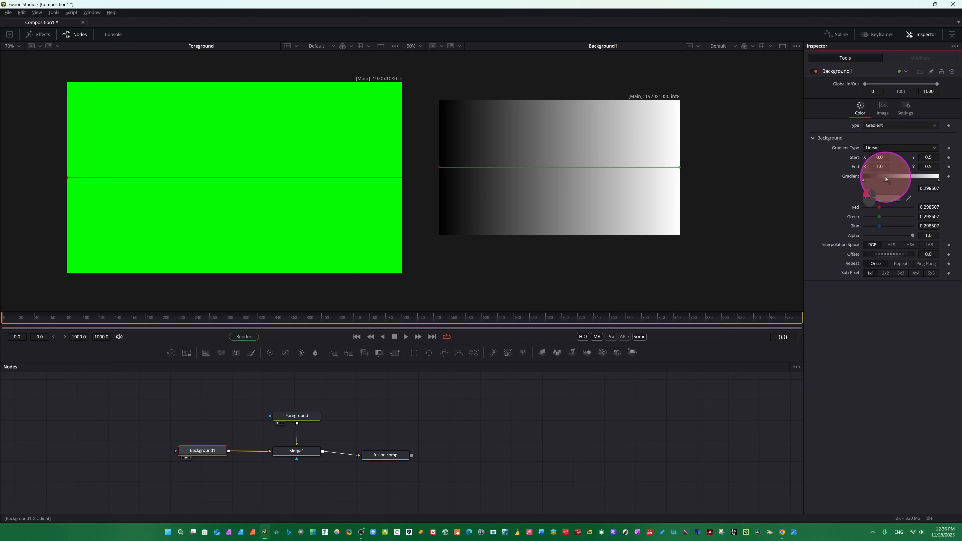
pyautogui.click(864, 180)
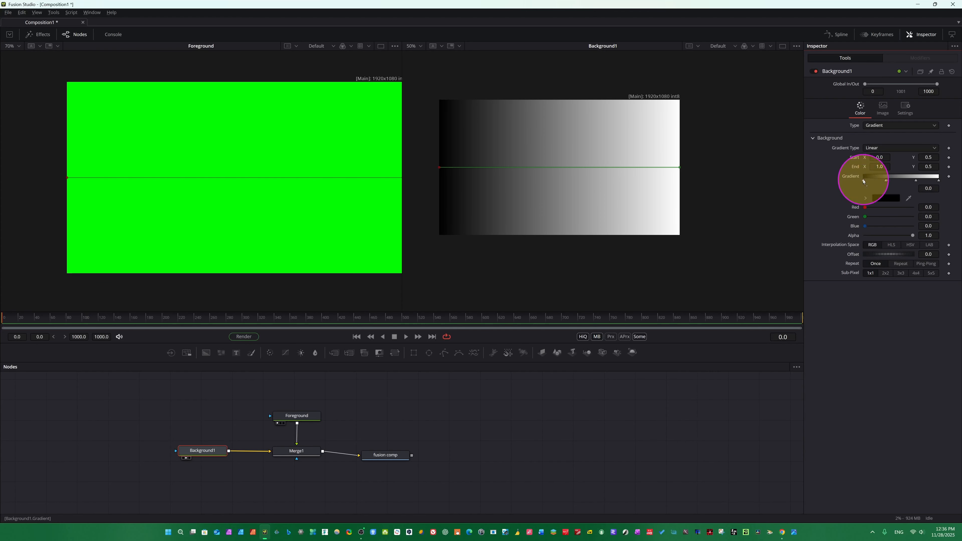
pyautogui.click(886, 199)
pyautogui.click(454, 211)
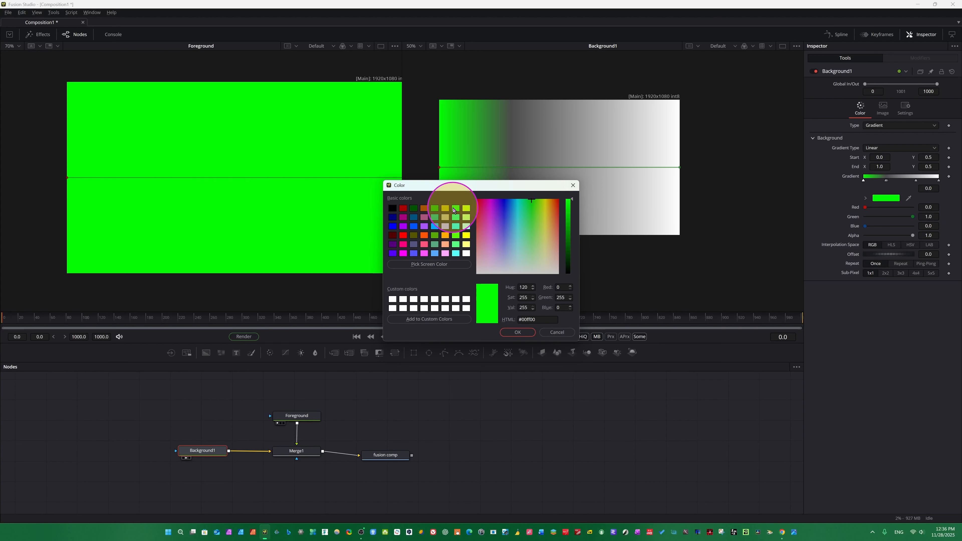
pyautogui.click(517, 332)
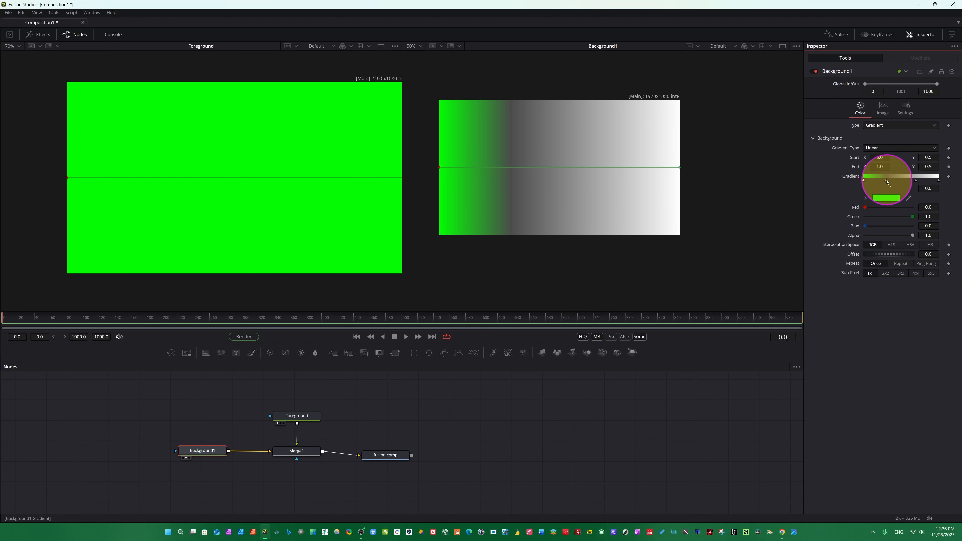
# Set the middle gradient stop's colour to red.
pyautogui.click(887, 180)
pyautogui.click(888, 199)
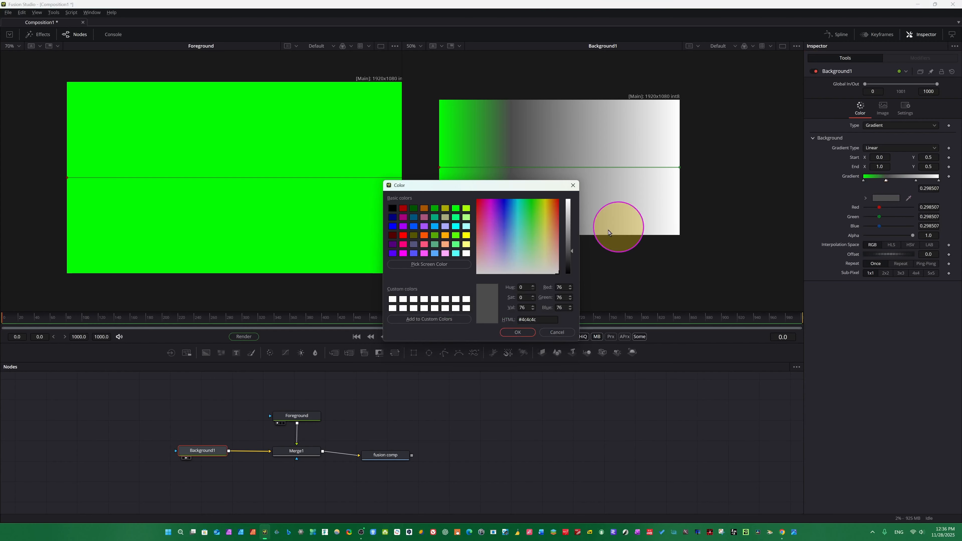
pyautogui.click(403, 235)
pyautogui.click(533, 331)
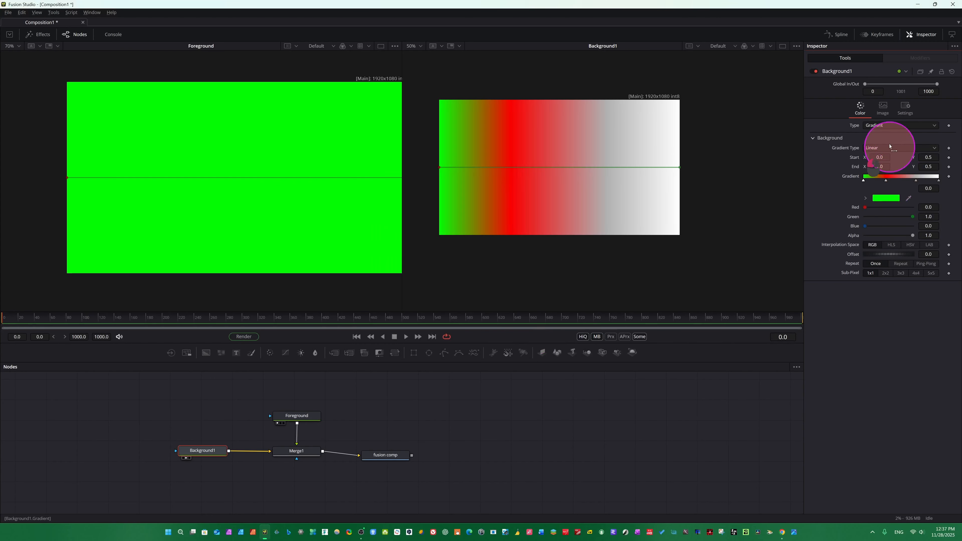
# Add a gradient stop at about 0.7 and colour it yellow.
pyautogui.click(886, 181)
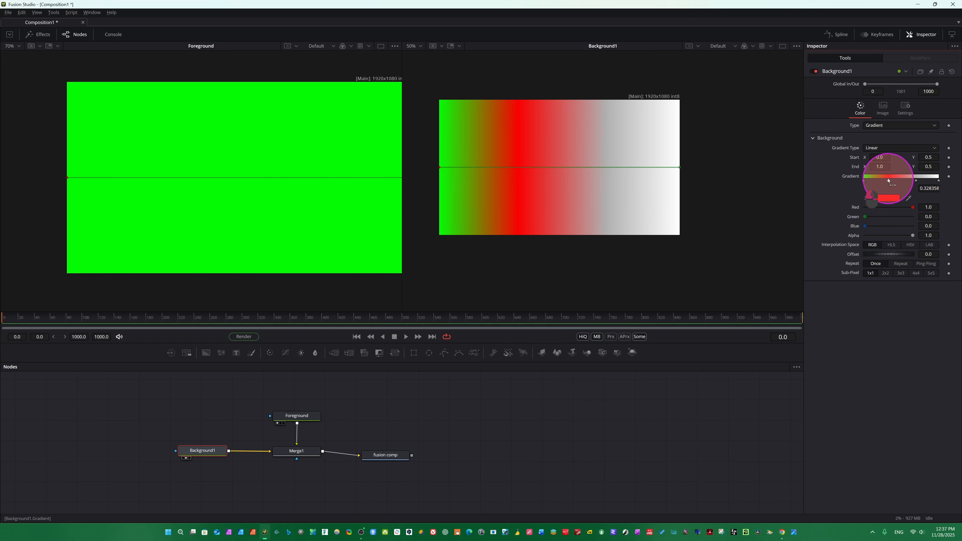
pyautogui.click(916, 180)
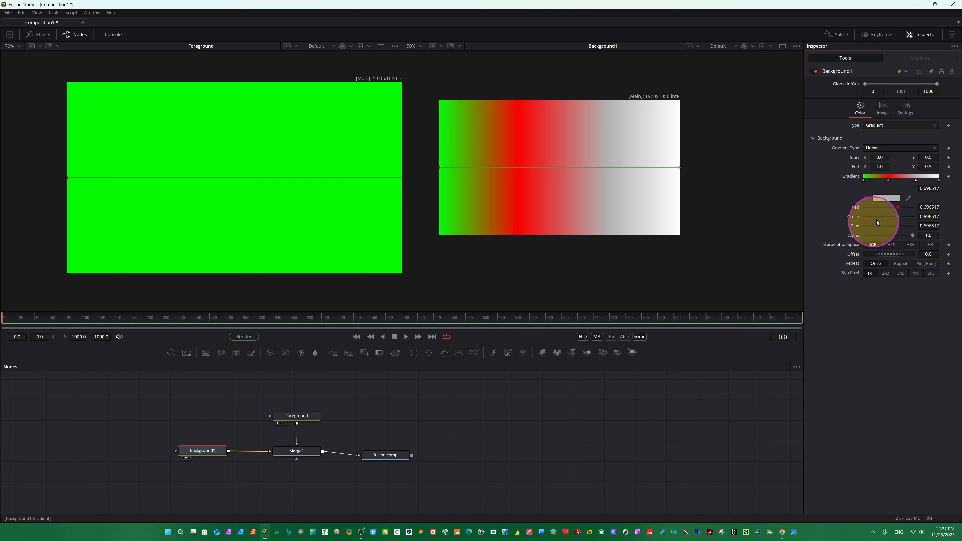
pyautogui.click(886, 198)
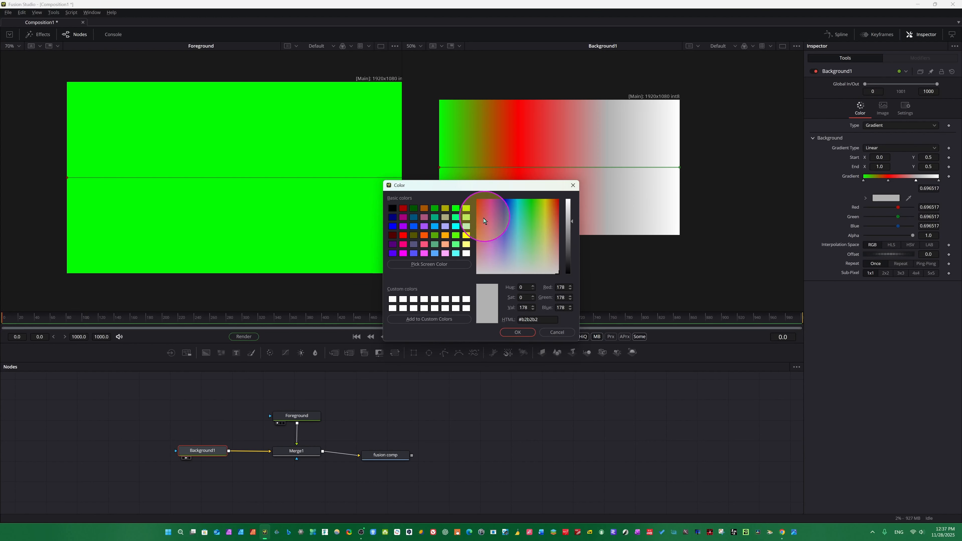
pyautogui.click(445, 235)
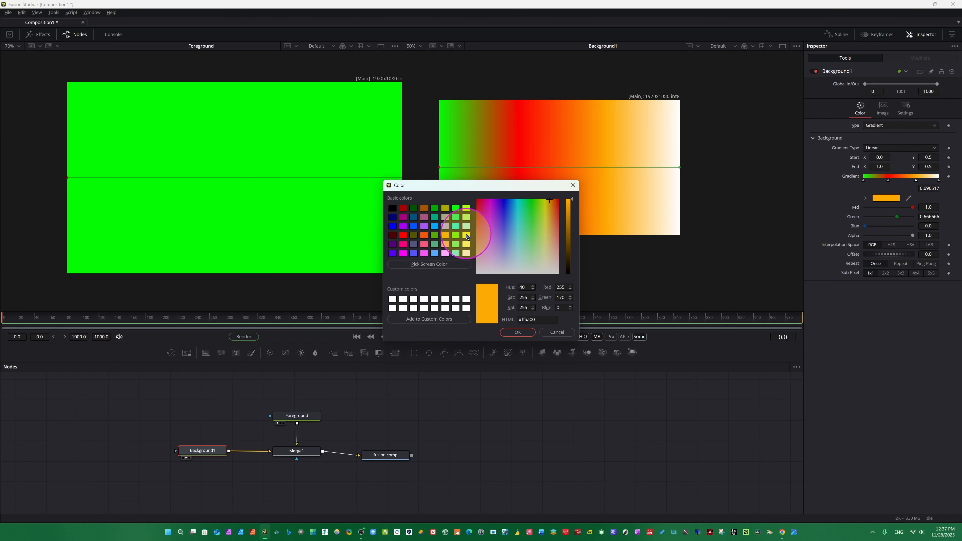
pyautogui.doubleClick(466, 236)
# Set the gradient's end stop to light green #55ff7f and slide a middle stop slightly left.
pyautogui.click(939, 180)
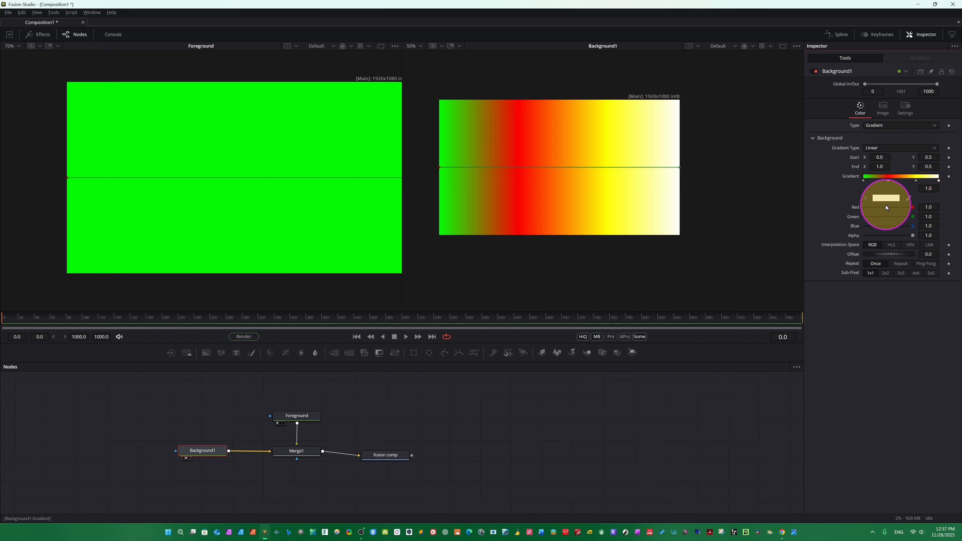
pyautogui.click(887, 198)
pyautogui.click(455, 244)
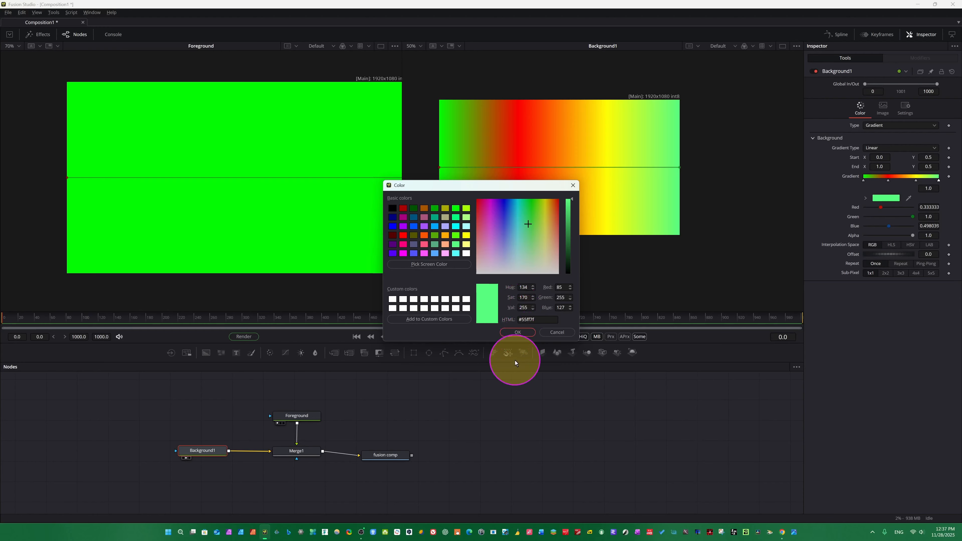
pyautogui.click(519, 332)
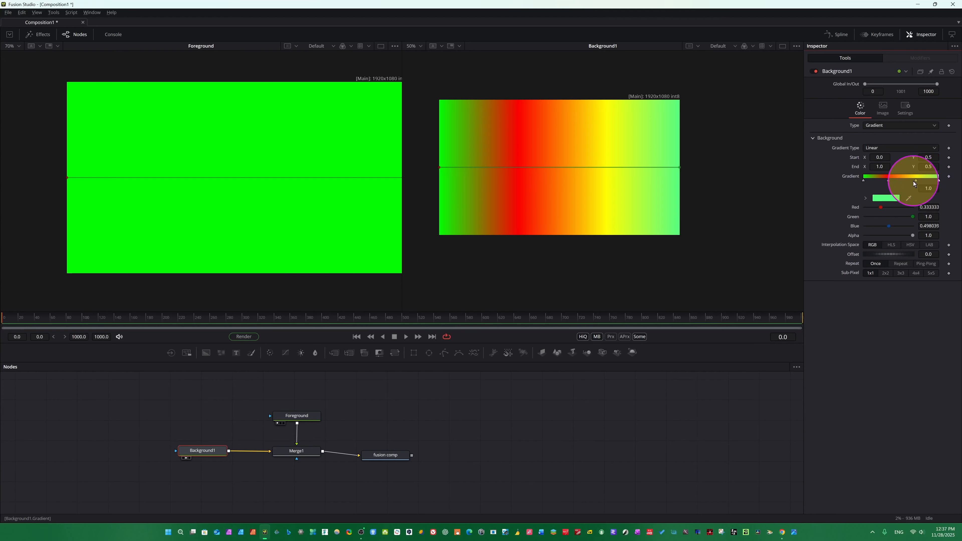
pyautogui.moveTo(913, 181); pyautogui.dragTo(890, 182)
# Set the Foreground node's colour to black.
pyautogui.click(296, 416)
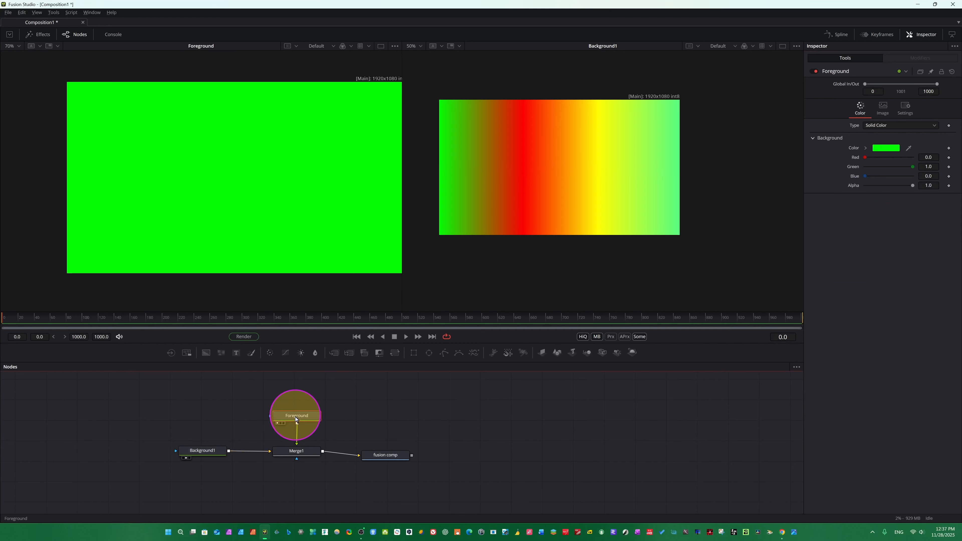
pyautogui.click(891, 150)
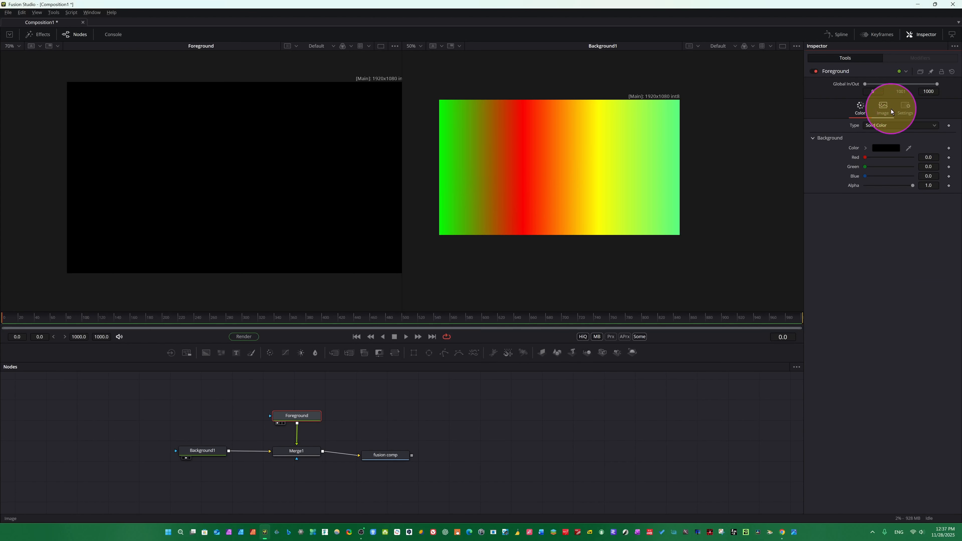
# Inspect the image settings of the Foreground and Background1 nodes.
pyautogui.click(885, 109)
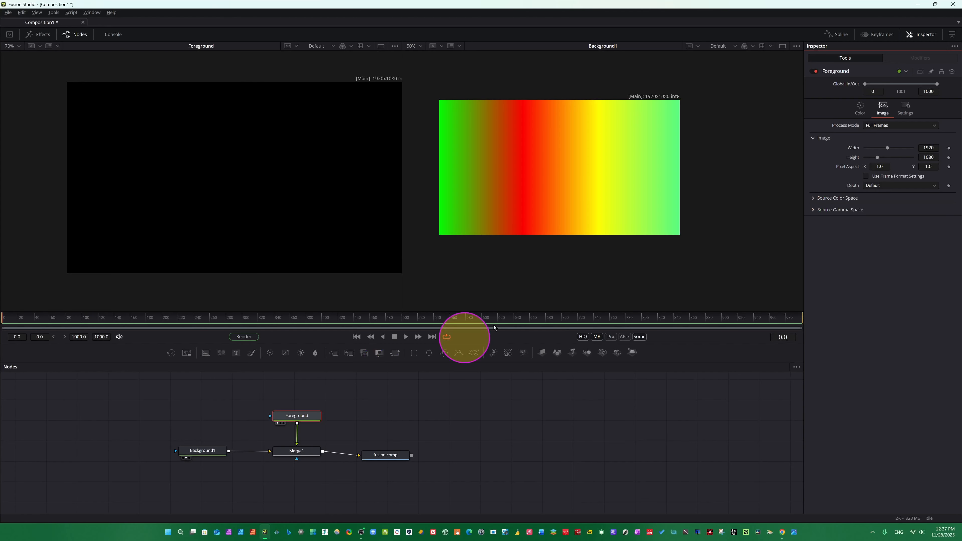
pyautogui.click(190, 451)
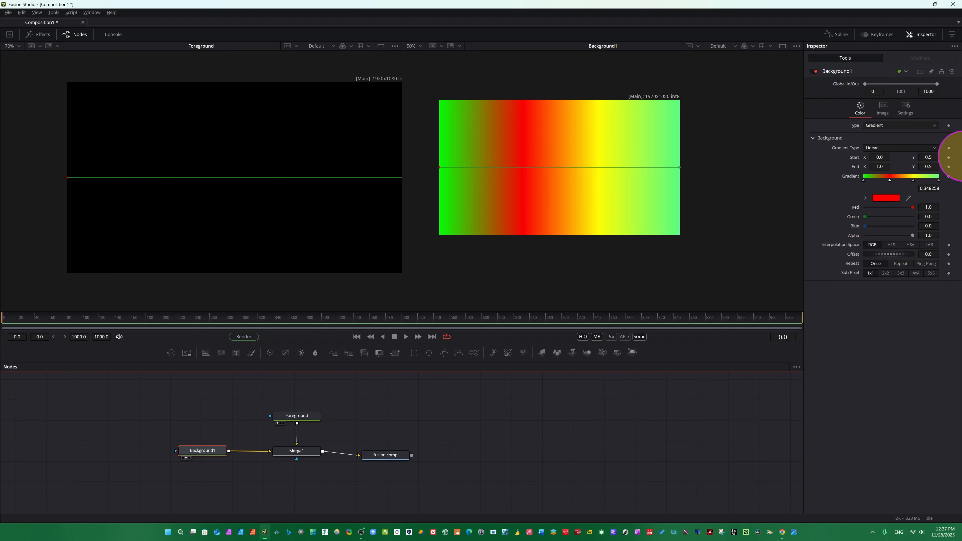
pyautogui.click(883, 109)
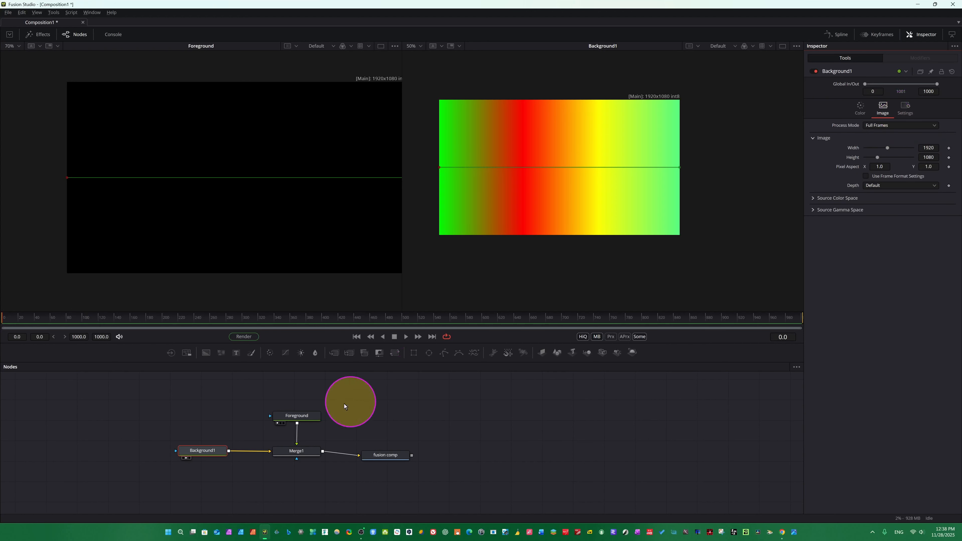
pyautogui.click(294, 416)
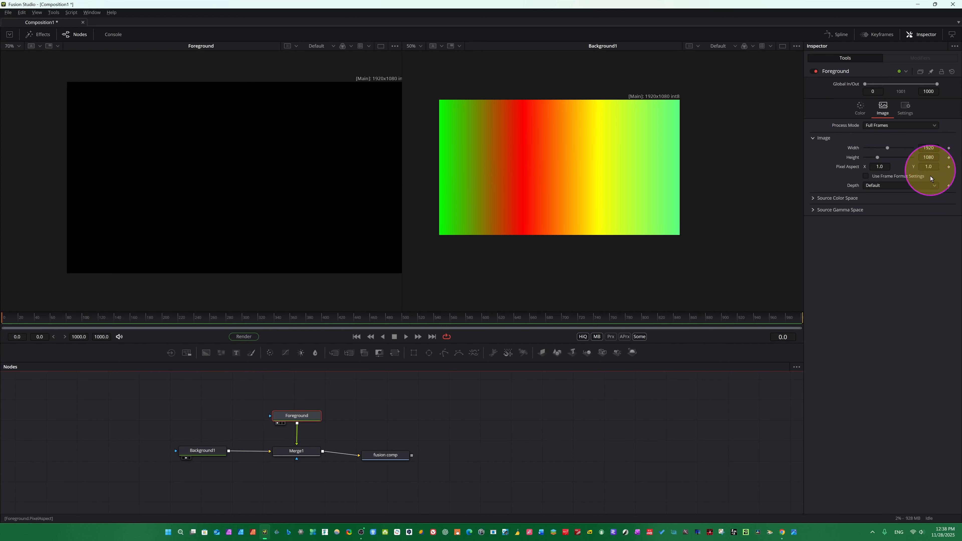
# Set the Foreground node's image size to 1355 by 155 pixels.
pyautogui.click(927, 147)
pyautogui.write('13')
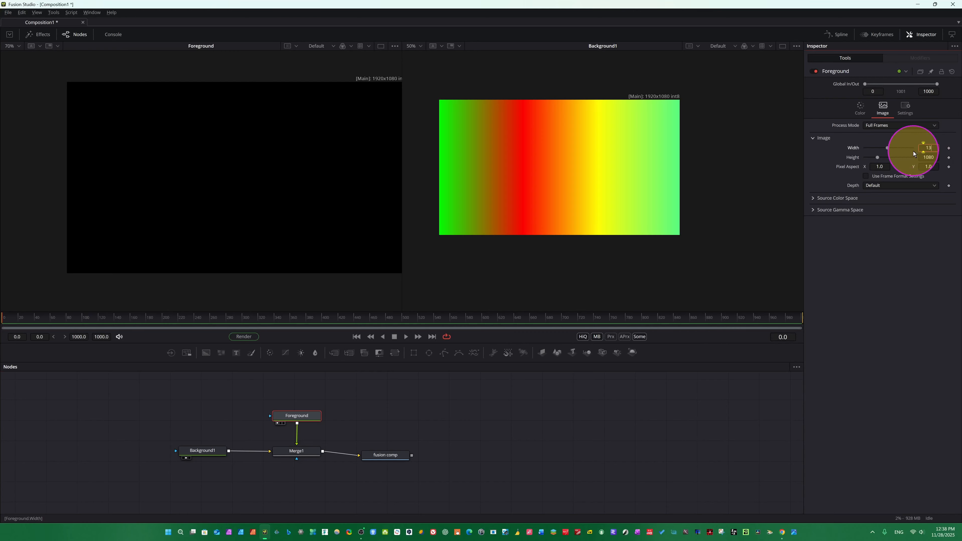
pyautogui.write('55')
pyautogui.press('Return')
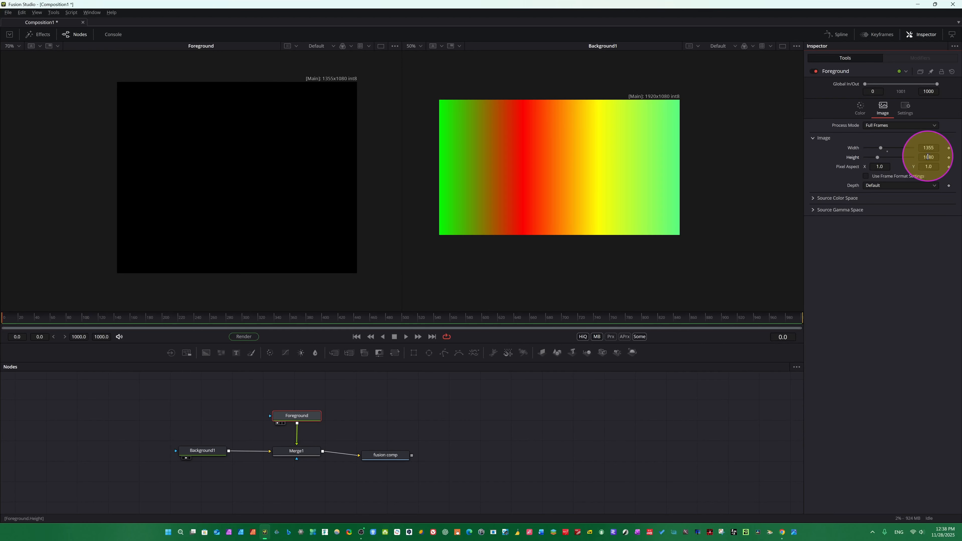
pyautogui.click(928, 157)
pyautogui.write('1121')
pyautogui.press('Return')
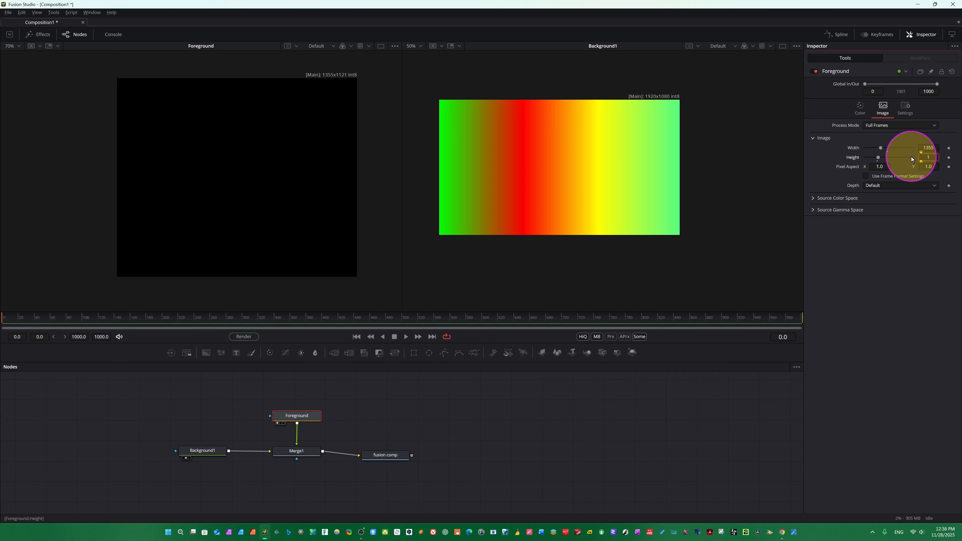
pyautogui.write('155')
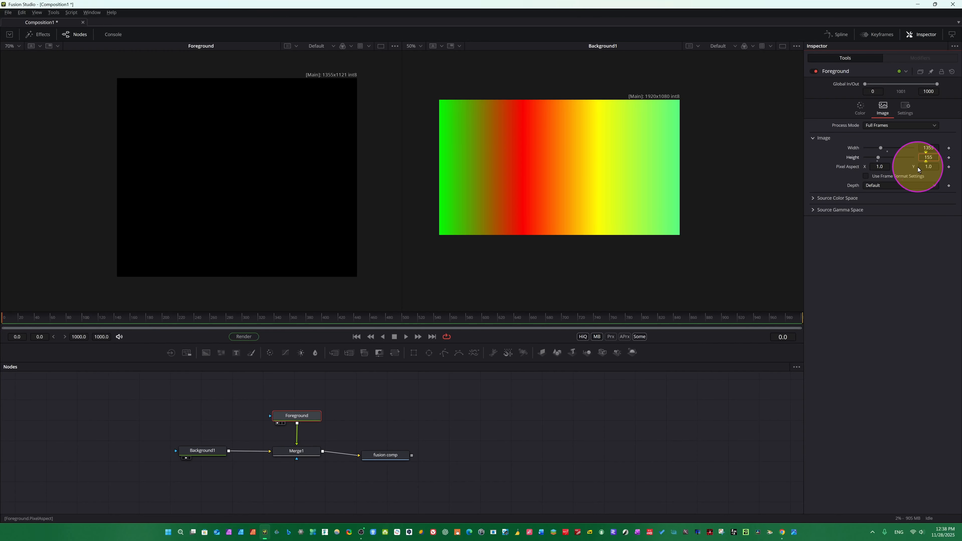
pyautogui.press('Tab')
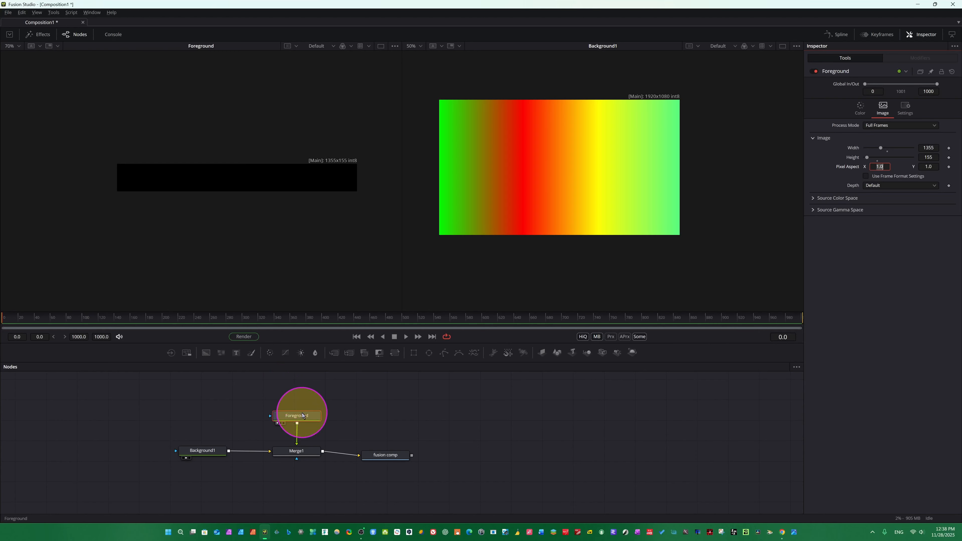
# Show Merge1 in the second viewer and move the Foreground node upward.
pyautogui.click(298, 452)
pyautogui.press('2')
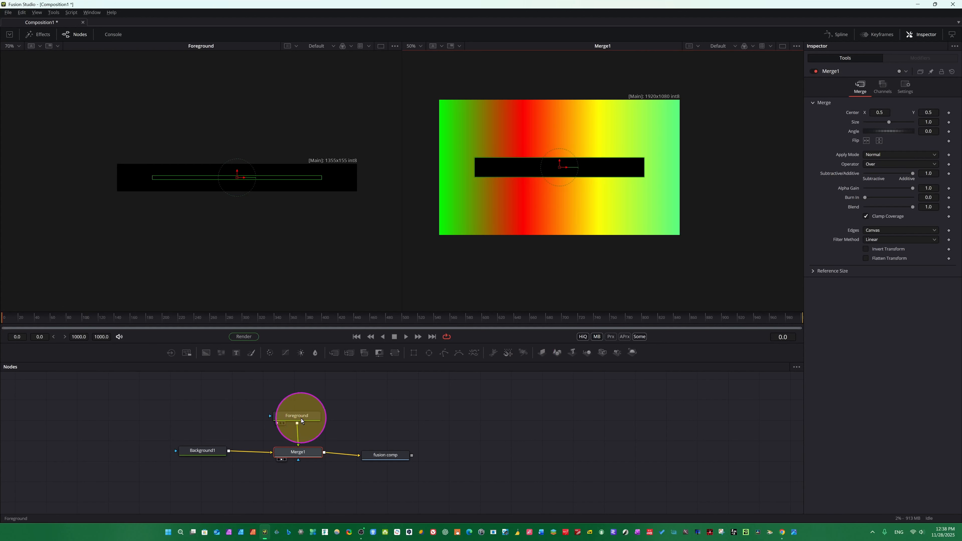
pyautogui.moveTo(298, 420); pyautogui.dragTo(301, 400)
# Scrub the Foreground's width and height to about 1277 by 250 pixels and nudge its node.
pyautogui.click(883, 108)
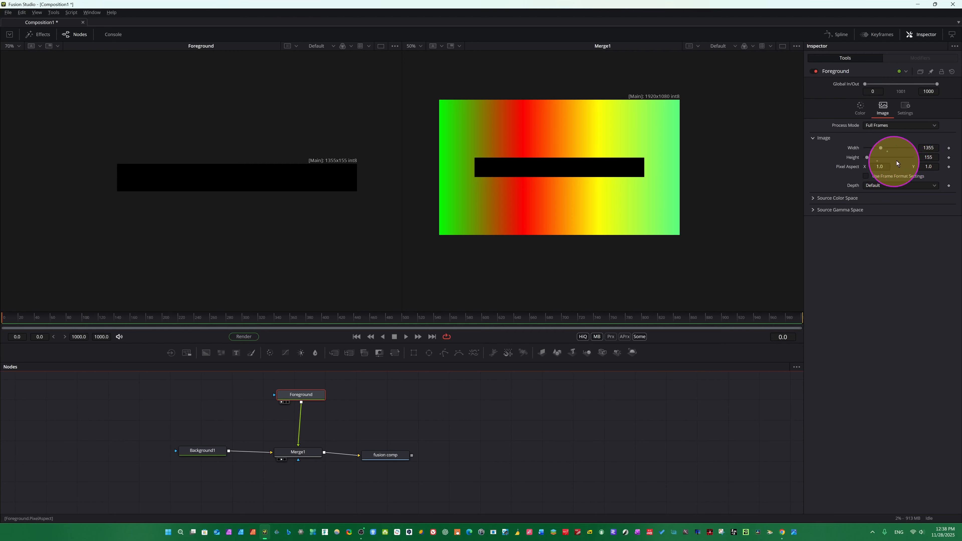
pyautogui.moveTo(928, 158); pyautogui.dragTo(492, 318)
pyautogui.moveTo(928, 148); pyautogui.dragTo(441, 421)
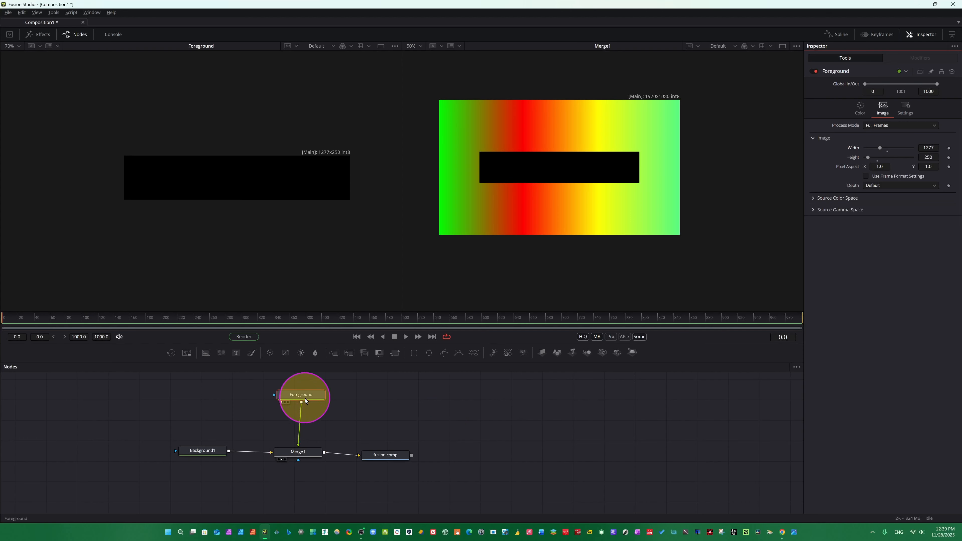
pyautogui.moveTo(303, 398); pyautogui.dragTo(295, 395)
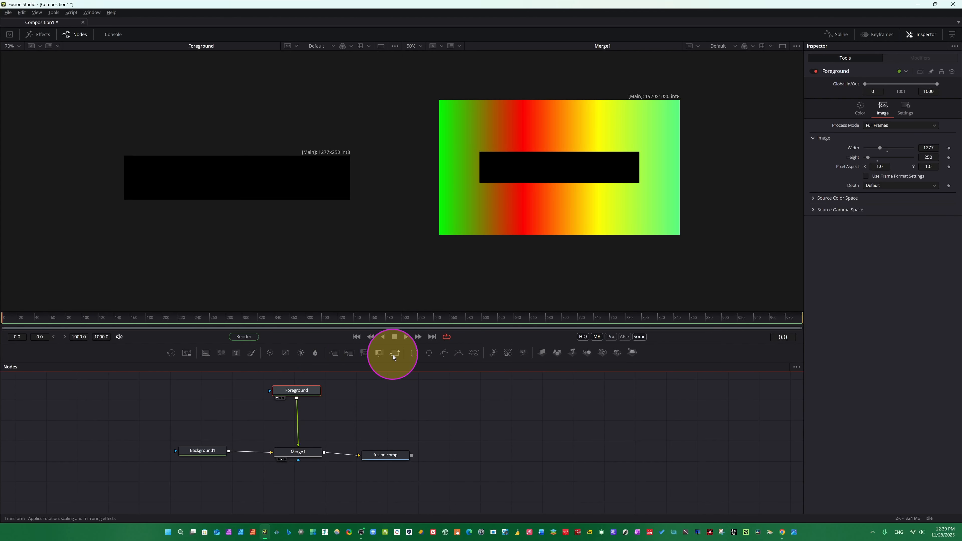
pyautogui.hotkey('ctrl', 'space')
pyautogui.write('back')
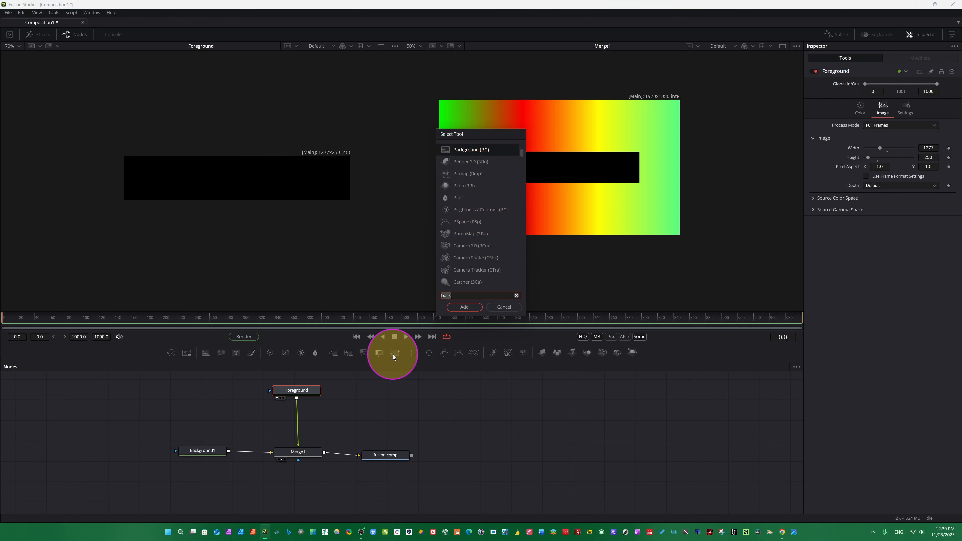
pyautogui.press('BackSpace')
pyautogui.press('BackSpace')
pyautogui.press('BackSpace')
pyautogui.press('BackSpace')
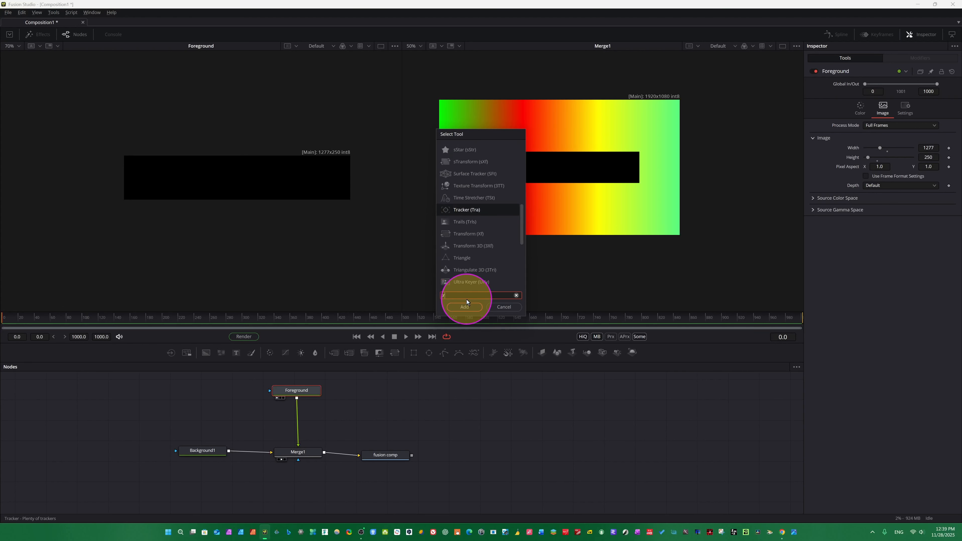
pyautogui.write('trans')
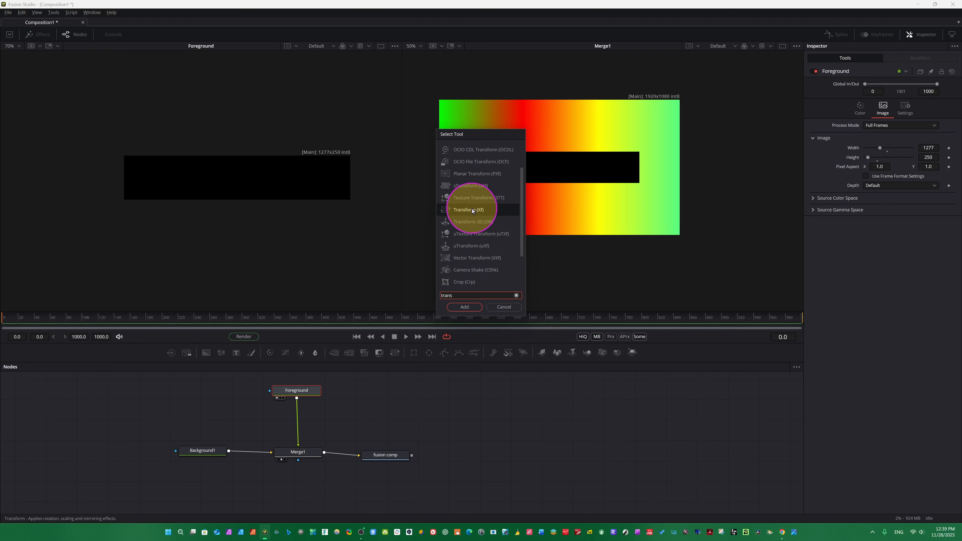
pyautogui.click(503, 307)
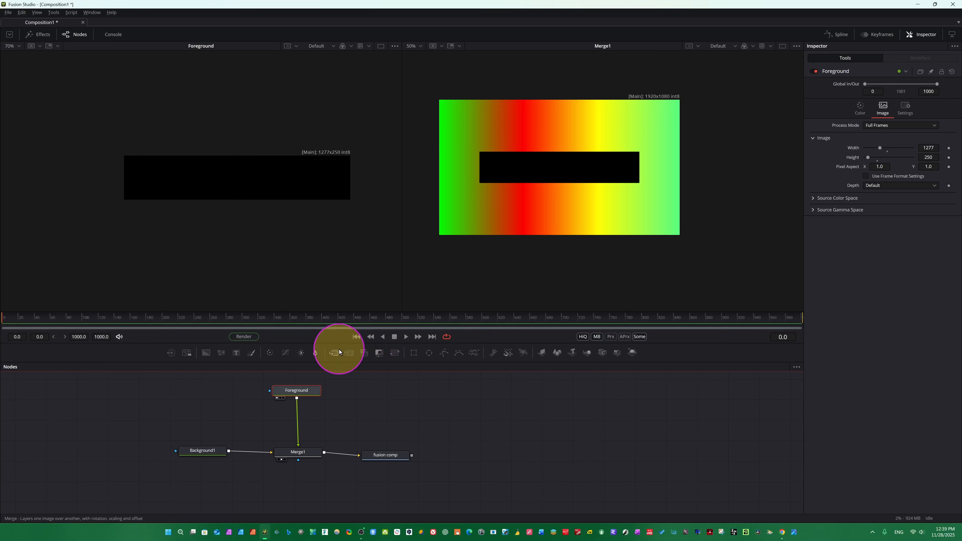
# Insert a Transform node between the Foreground and Merge1 nodes.
pyautogui.click(397, 354)
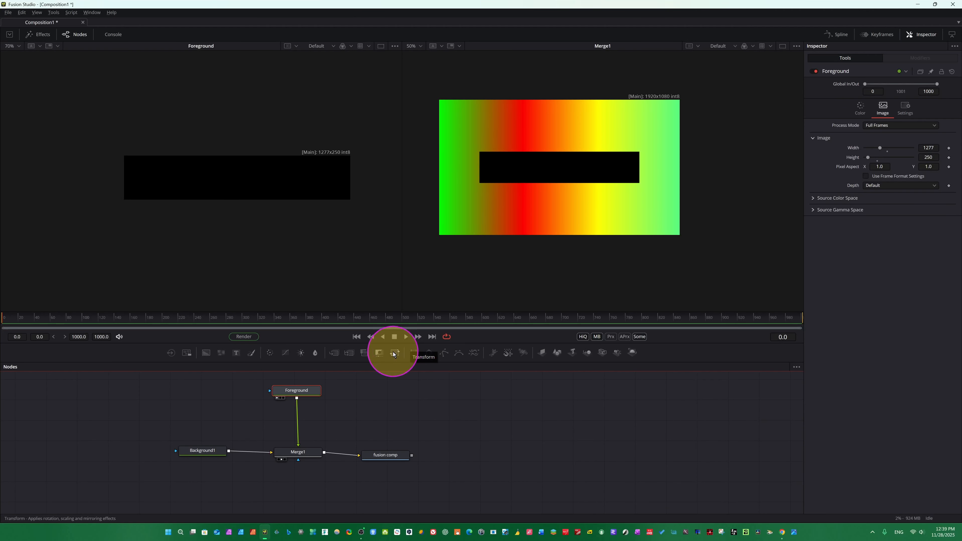
pyautogui.moveTo(393, 354); pyautogui.dragTo(306, 387)
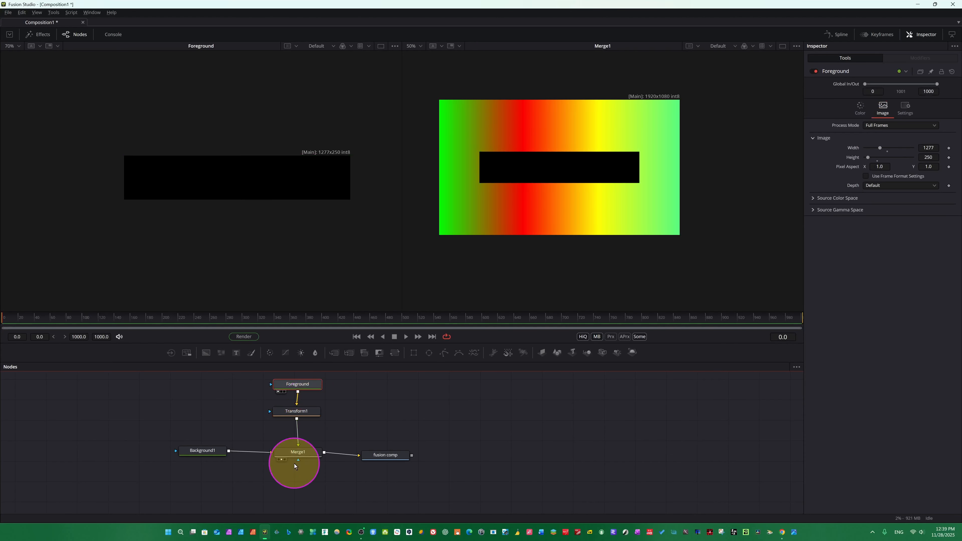
pyautogui.click(294, 385)
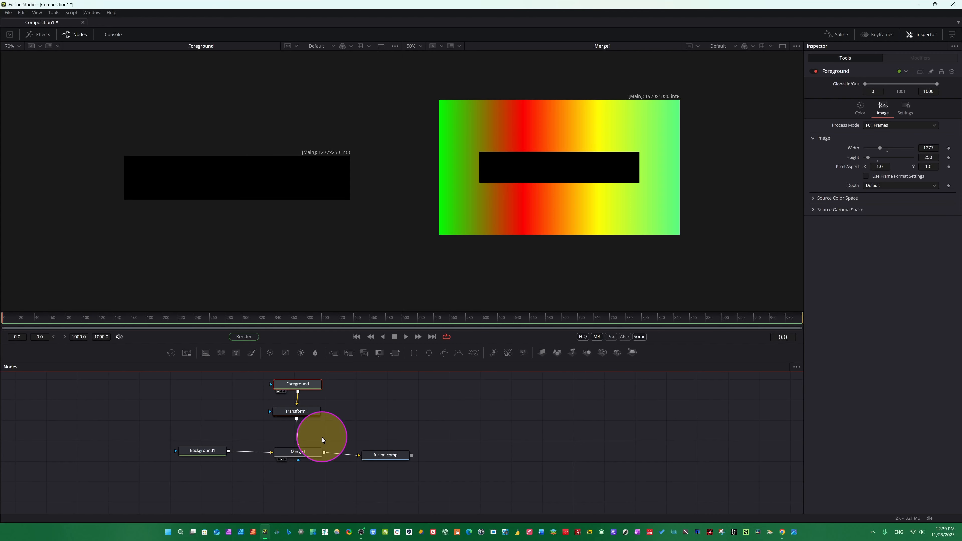
pyautogui.click(291, 414)
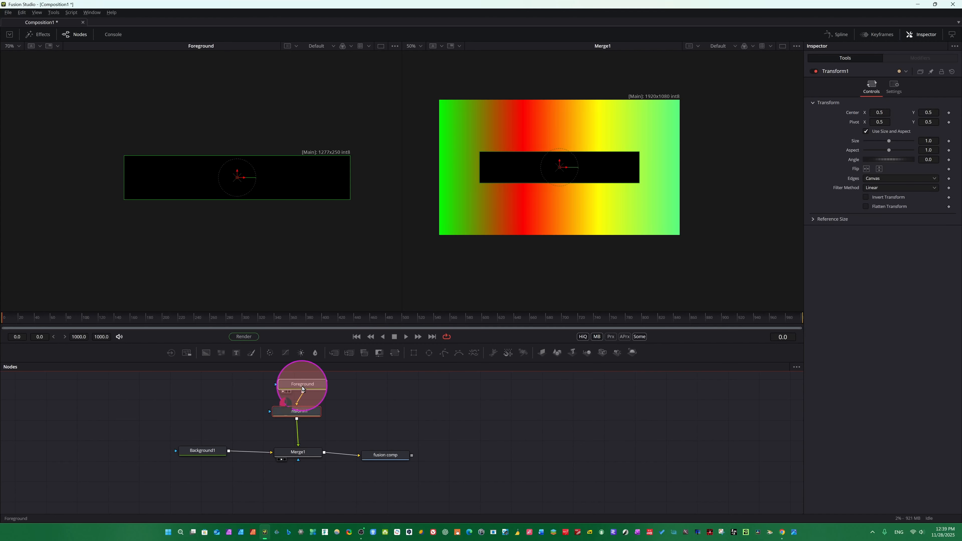
pyautogui.click(300, 388)
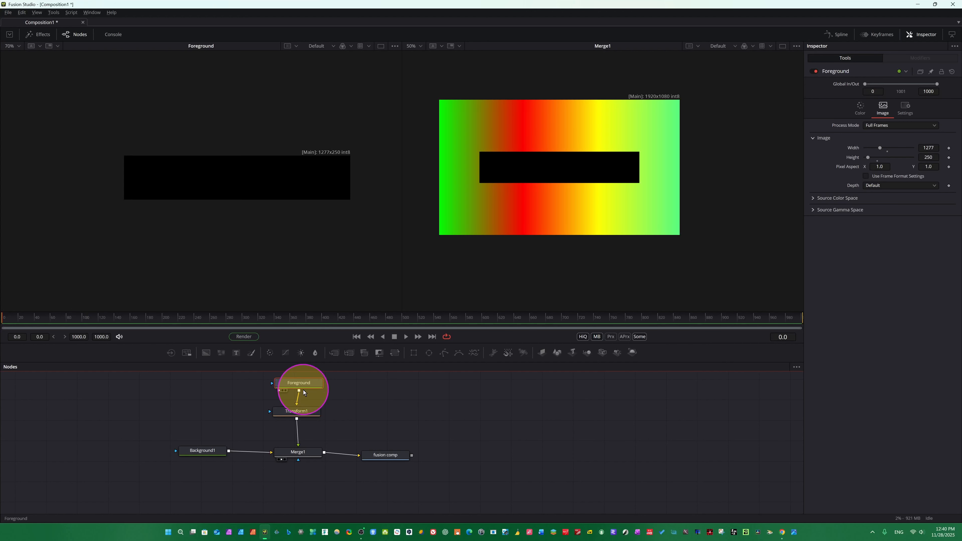
# Select the Transform1 node and set its centre X to about 0.494.
pyautogui.moveTo(303, 393)
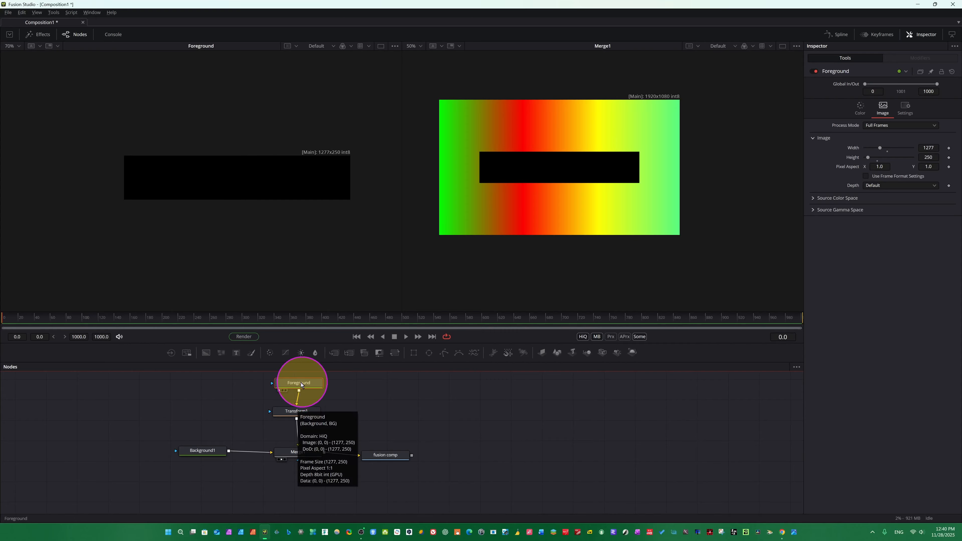
pyautogui.moveTo(301, 417)
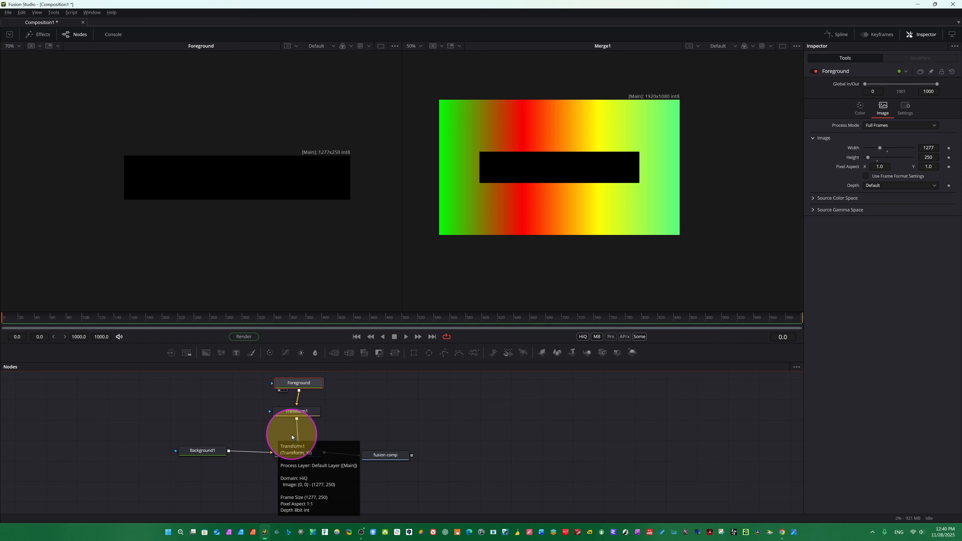
pyautogui.click(297, 416)
pyautogui.moveTo(297, 417); pyautogui.dragTo(298, 419)
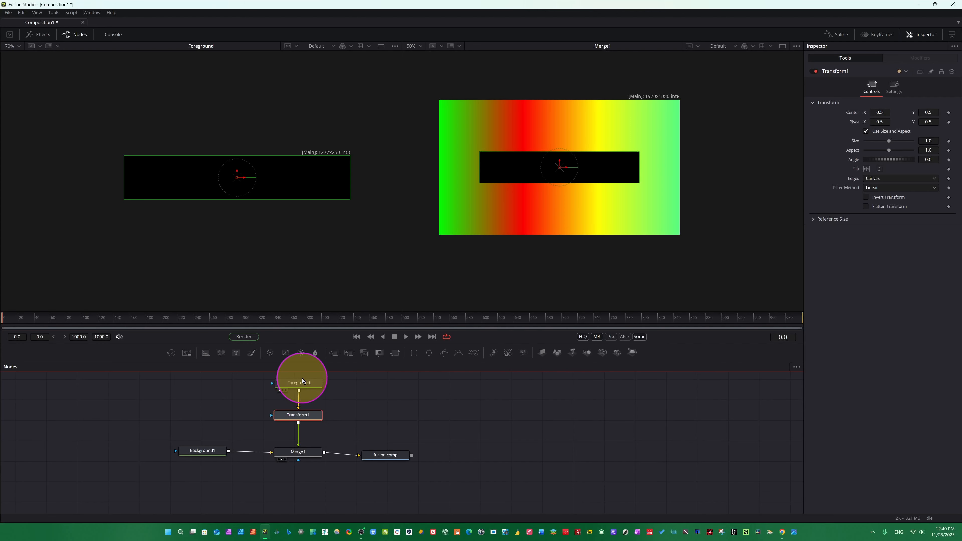
pyautogui.click(299, 417)
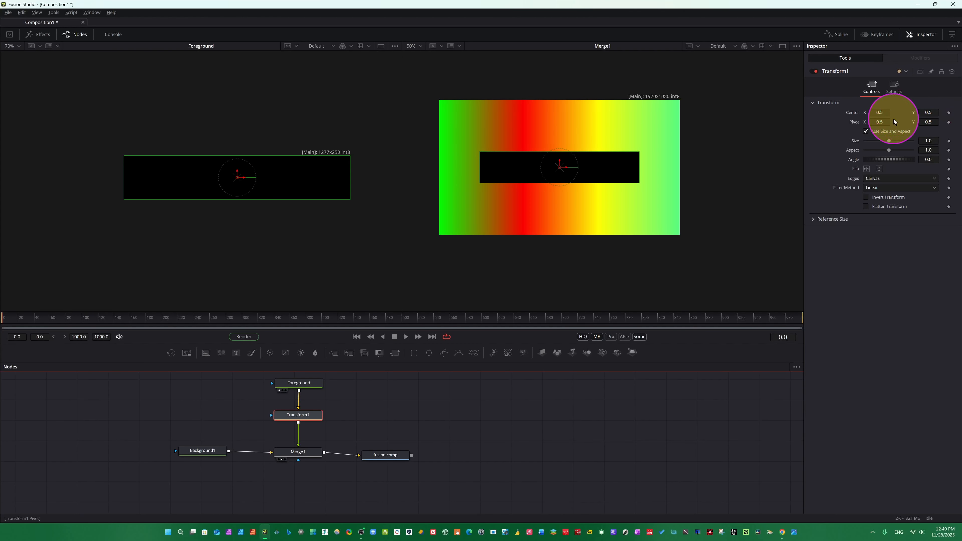
pyautogui.moveTo(879, 113)
pyautogui.mouseDown()
pyautogui.moveTo(897, 116)
pyautogui.moveTo(875, 109)
pyautogui.mouseUp()
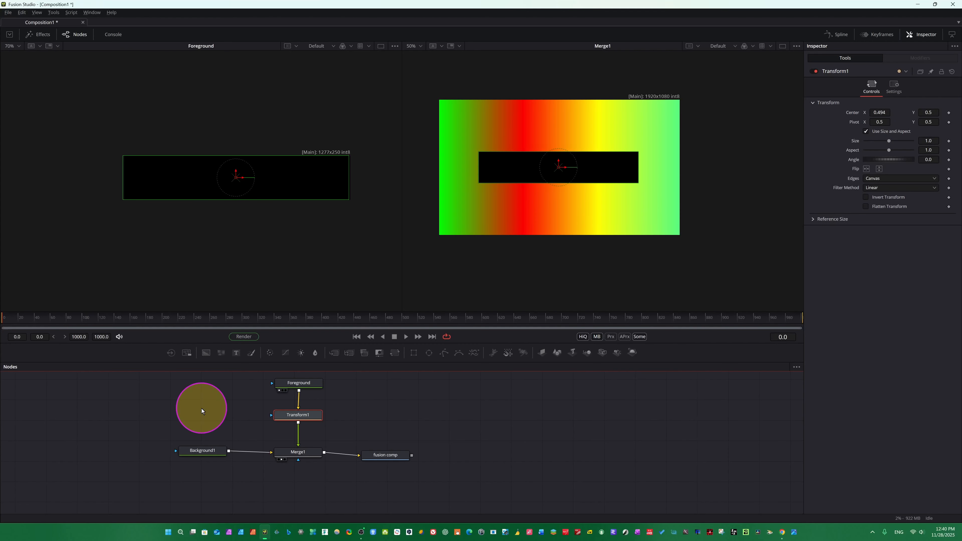
# Select all nodes, rearrange the node tree, and move the Foreground node higher.
pyautogui.moveTo(129, 379); pyautogui.dragTo(466, 485)
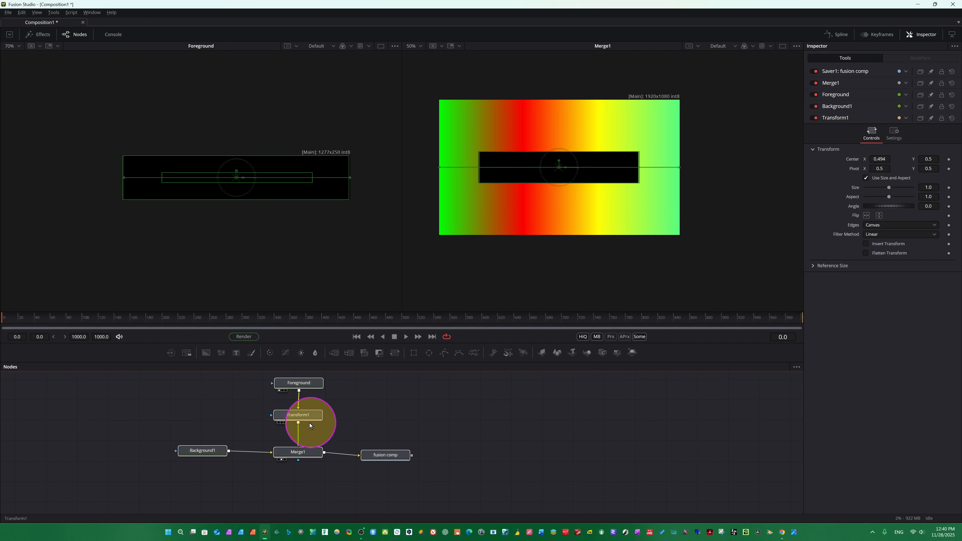
pyautogui.moveTo(303, 418); pyautogui.dragTo(334, 430)
pyautogui.scroll(-4, 334, 430)
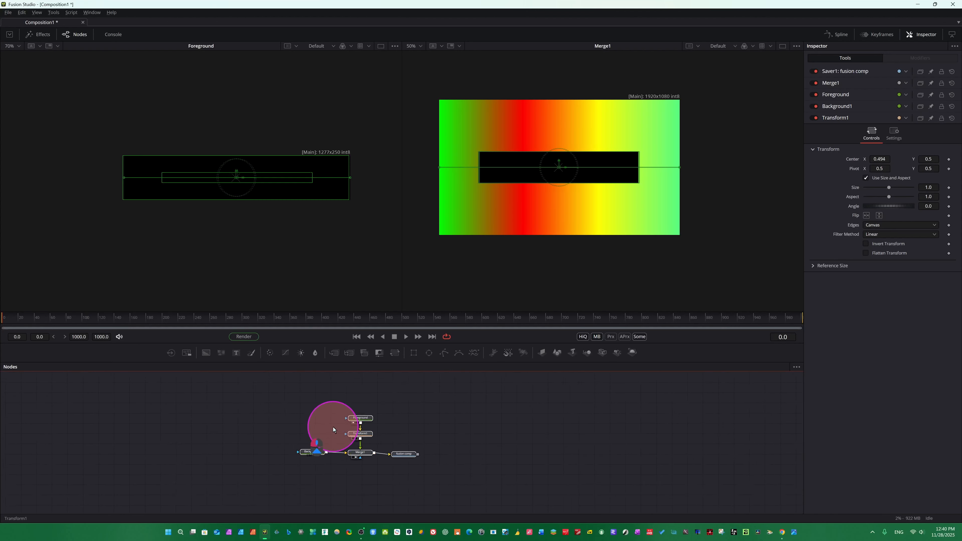
pyautogui.scroll(5, 334, 430)
pyautogui.scroll(-3, 333, 427)
pyautogui.scroll(2, 333, 427)
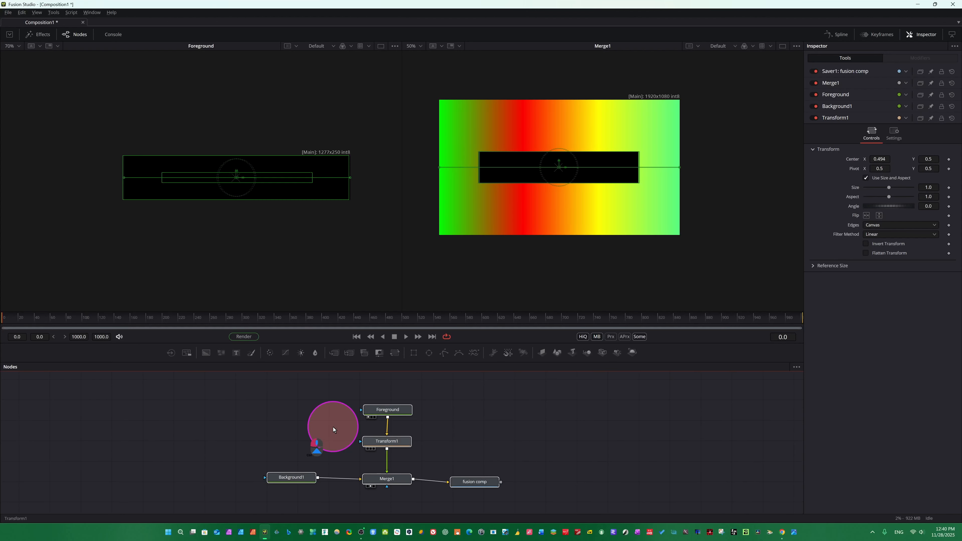
pyautogui.scroll(2, 333, 427)
pyautogui.scroll(-2, 333, 427)
pyautogui.moveTo(333, 427); pyautogui.dragTo(293, 425)
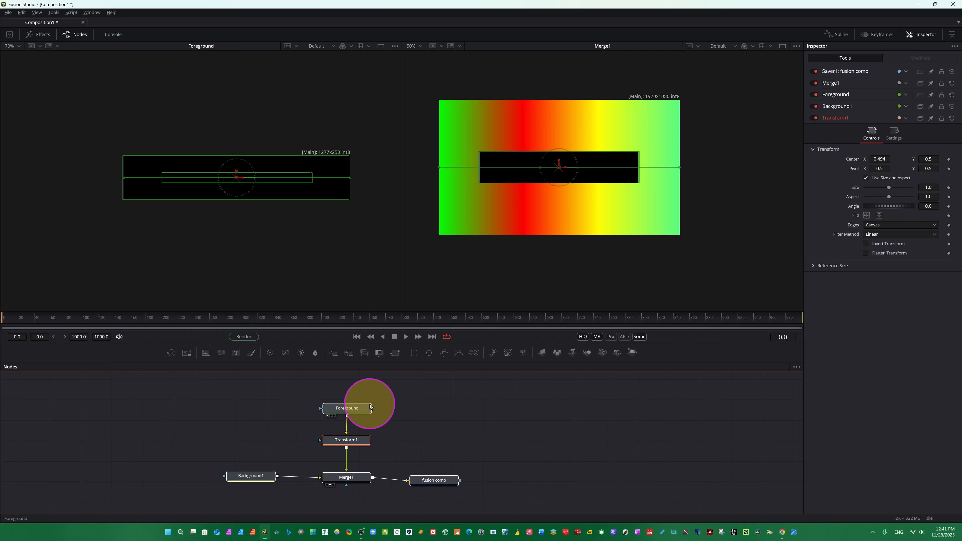
pyautogui.click(352, 409)
pyautogui.moveTo(350, 410); pyautogui.dragTo(352, 396)
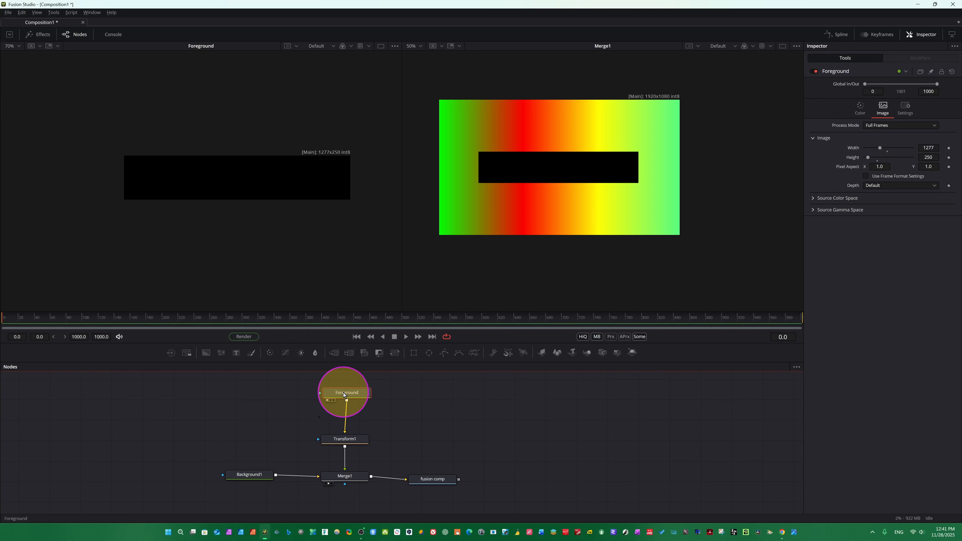
# Add a Text+ node, merged with the Foreground through a new Merge2 node.
pyautogui.hotkey('ctrl', 'space')
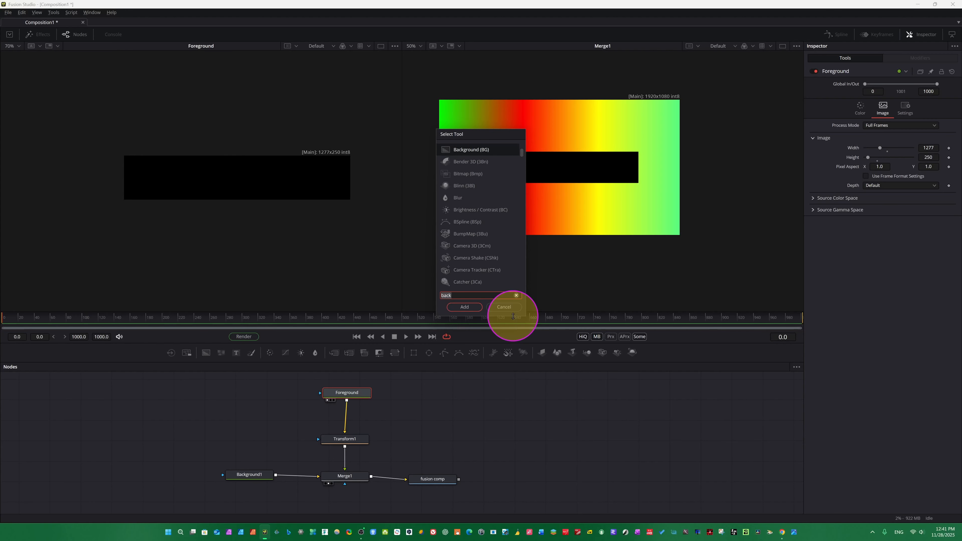
pyautogui.write('text')
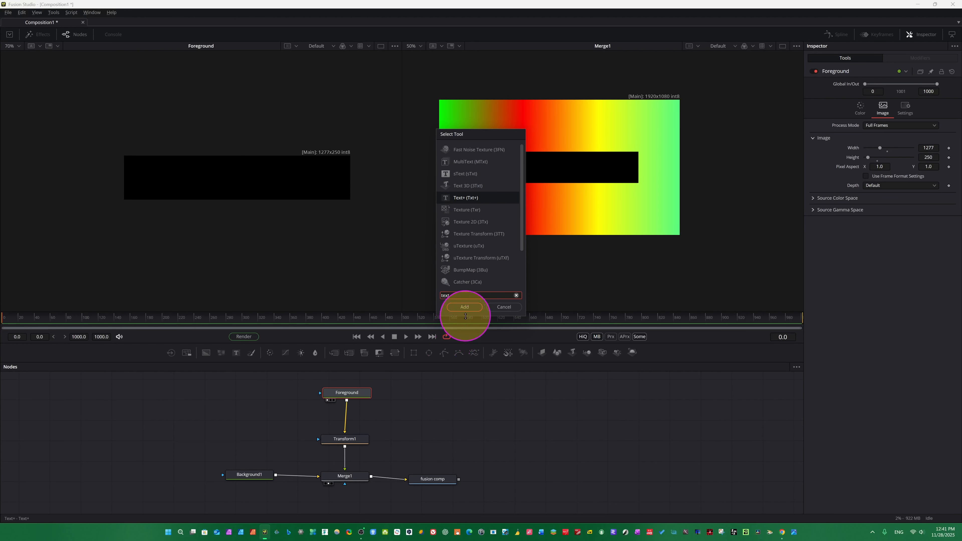
pyautogui.click(464, 307)
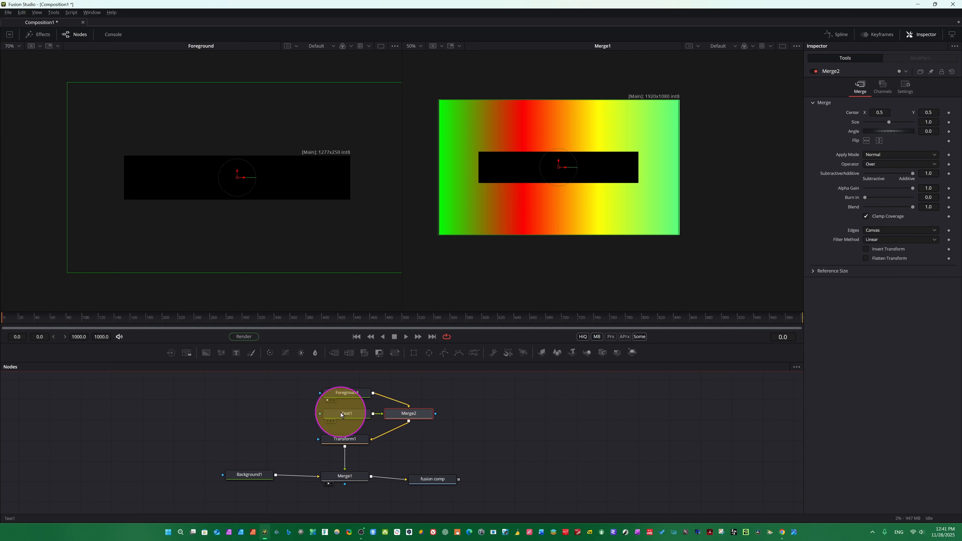
# Enlarge the Nodes panel and reframe the node tree within it.
pyautogui.moveTo(212, 379); pyautogui.dragTo(479, 505)
pyautogui.scroll(-2, 408, 493)
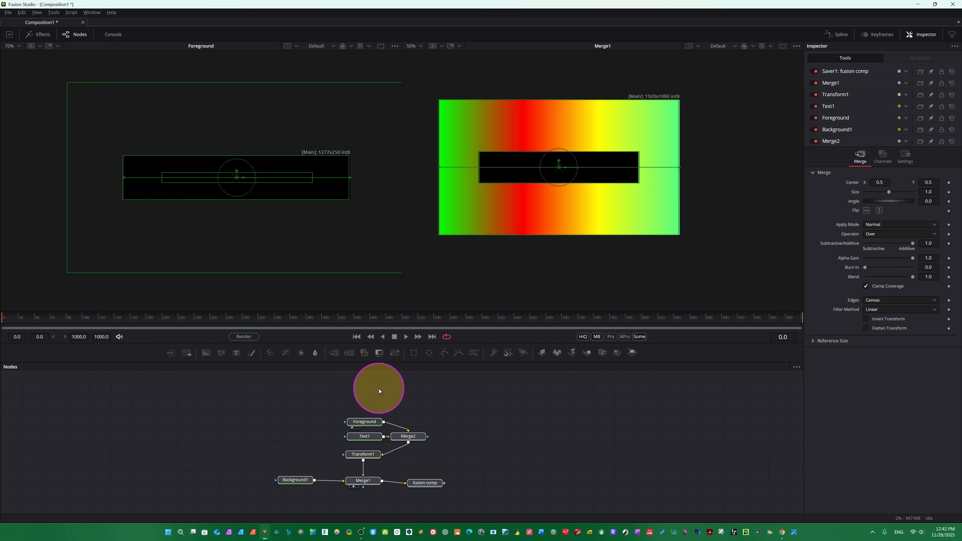
pyautogui.click(379, 389)
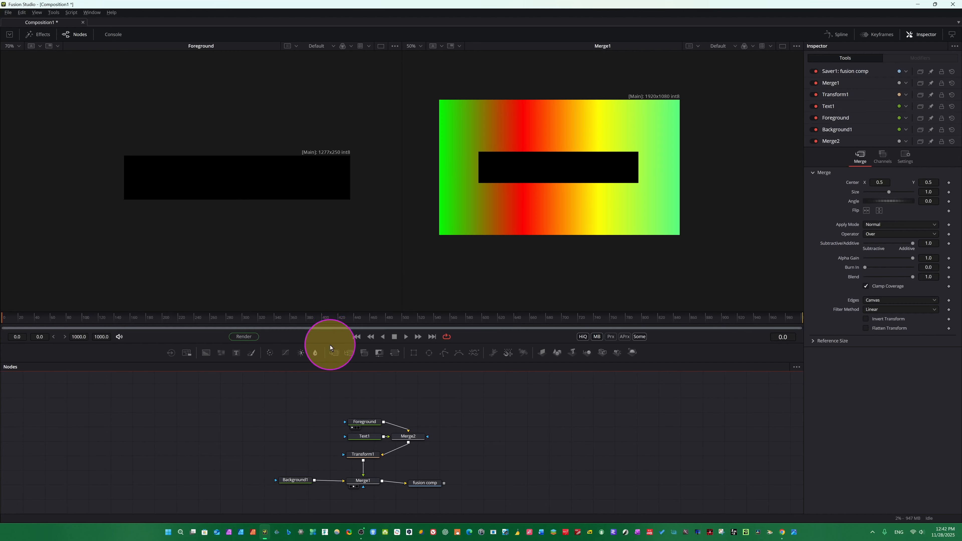
pyautogui.moveTo(330, 345); pyautogui.dragTo(359, 244)
pyautogui.moveTo(368, 340); pyautogui.dragTo(373, 299)
pyautogui.moveTo(400, 235)
pyautogui.mouseDown()
pyautogui.moveTo(343, 236)
pyautogui.moveTo(489, 243)
pyautogui.moveTo(355, 247)
pyautogui.moveTo(391, 251)
pyautogui.mouseUp()
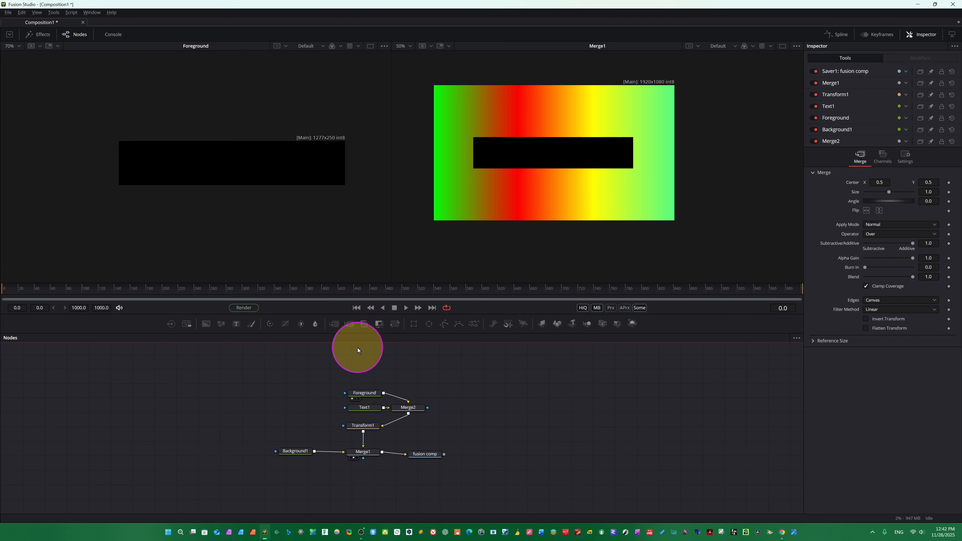
pyautogui.moveTo(359, 332); pyautogui.dragTo(381, 304)
pyautogui.moveTo(246, 326); pyautogui.dragTo(416, 427)
pyautogui.scroll(2, 375, 456)
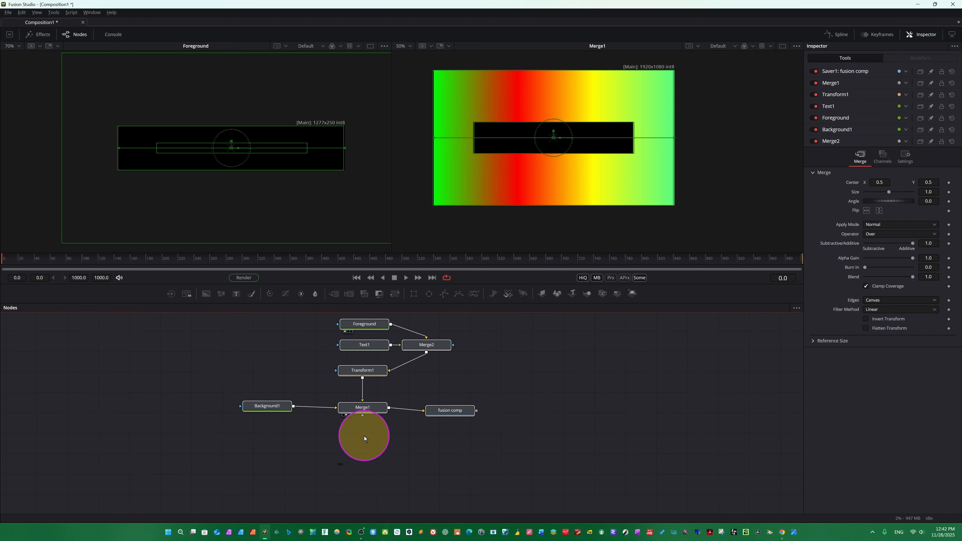
# Rearrange the nodes so Foreground sits above Merge2, Text1 to its left, and Transform1 below it.
pyautogui.scroll(-2, 365, 435)
pyautogui.scroll(2, 365, 435)
pyautogui.scroll(-2, 358, 436)
pyautogui.scroll(2, 359, 435)
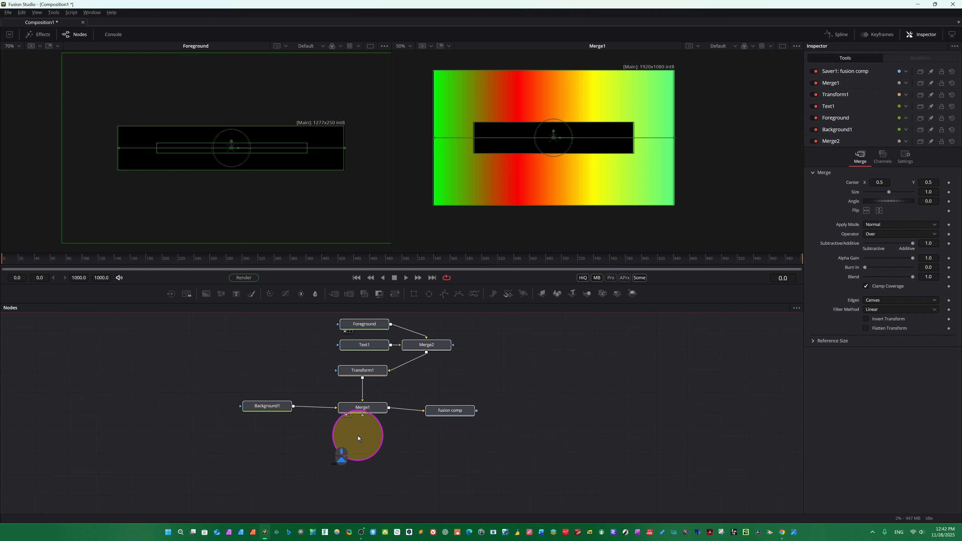
pyautogui.moveTo(200, 318); pyautogui.dragTo(476, 422)
pyautogui.moveTo(369, 376); pyautogui.dragTo(380, 427)
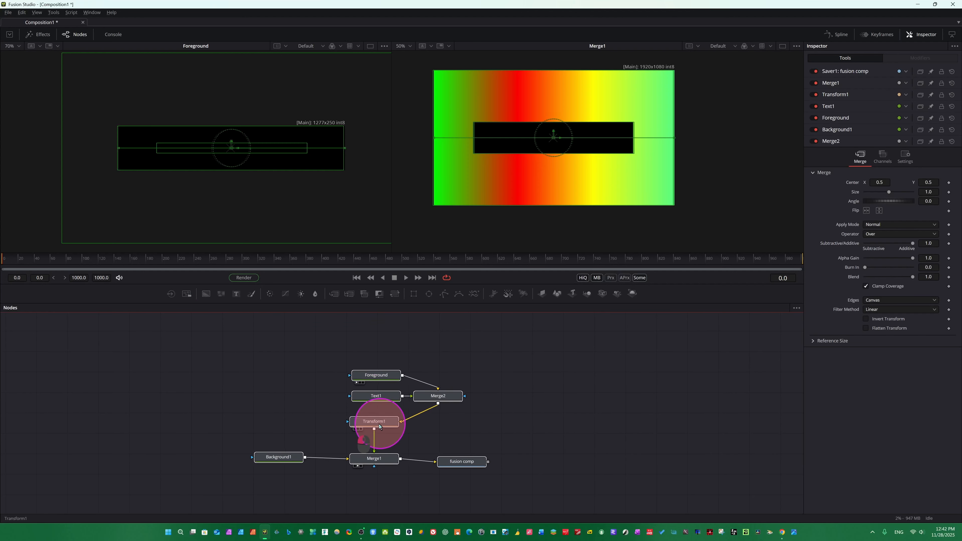
pyautogui.click(526, 403)
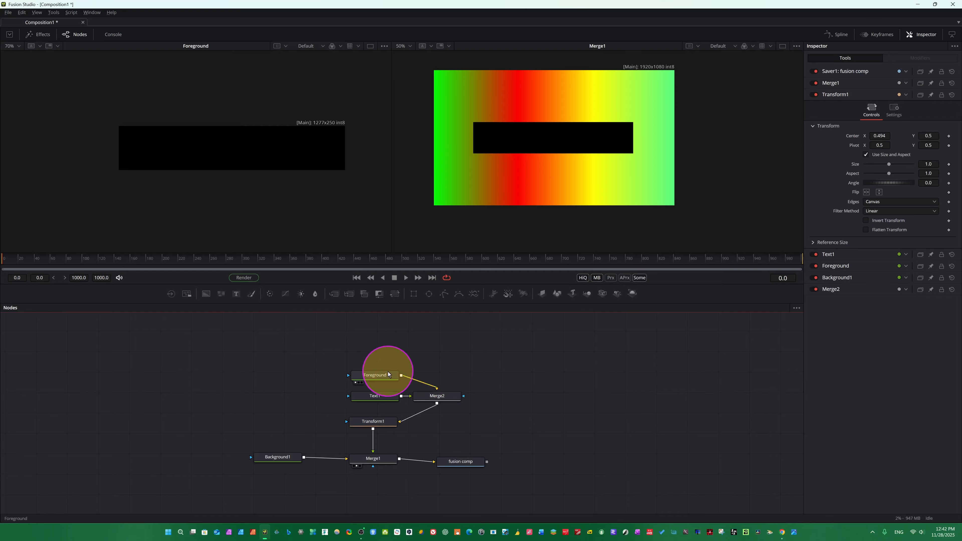
pyautogui.moveTo(375, 375); pyautogui.dragTo(440, 353)
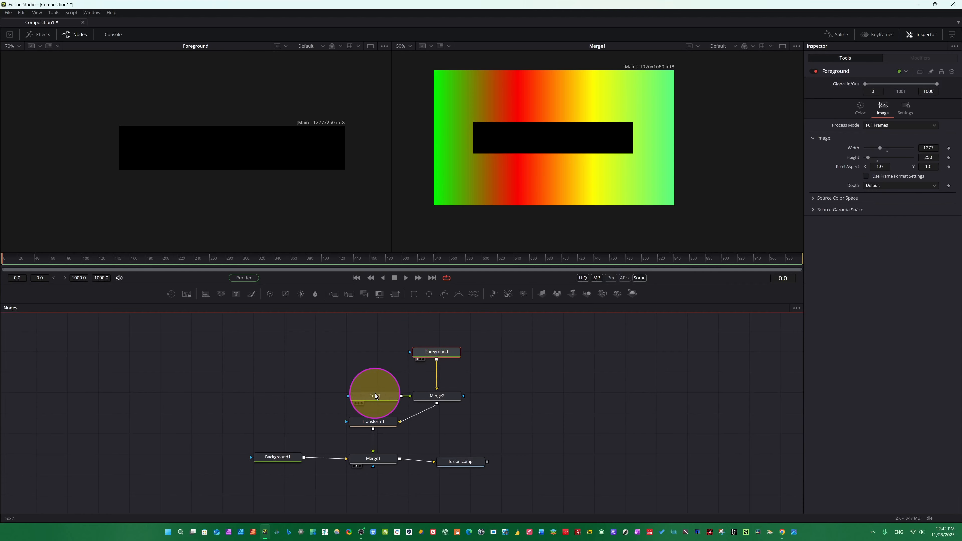
pyautogui.moveTo(378, 419); pyautogui.dragTo(380, 433)
pyautogui.moveTo(378, 396); pyautogui.dragTo(342, 392)
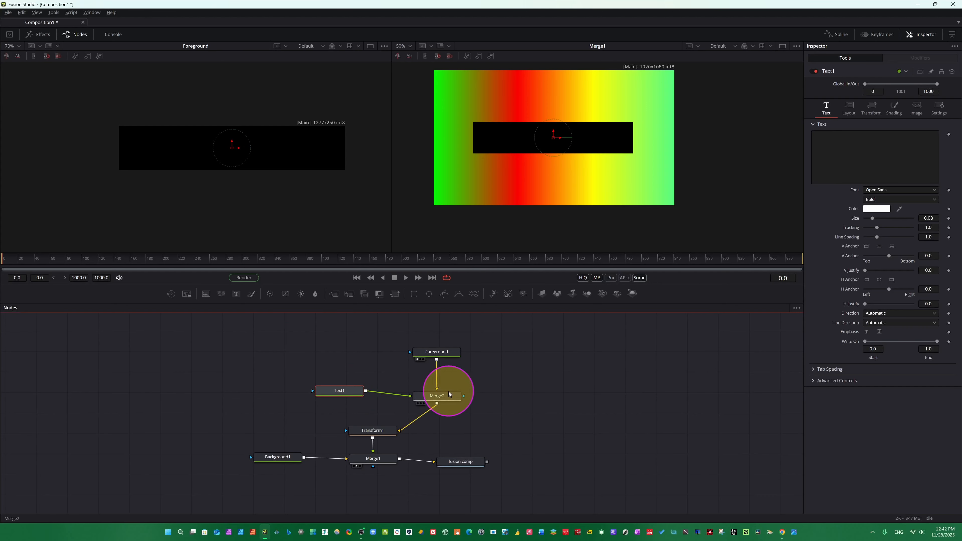
pyautogui.moveTo(444, 398); pyautogui.dragTo(434, 401)
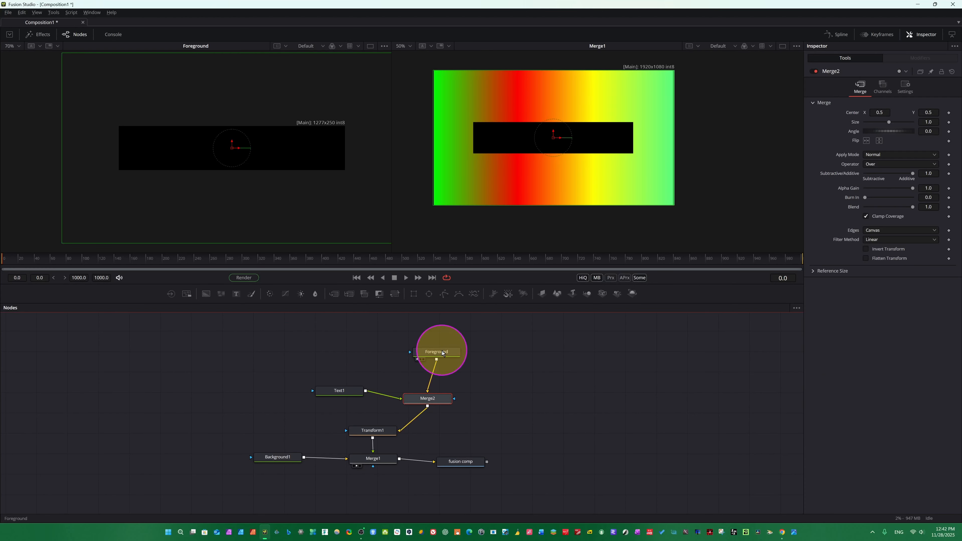
pyautogui.moveTo(441, 350); pyautogui.dragTo(430, 357)
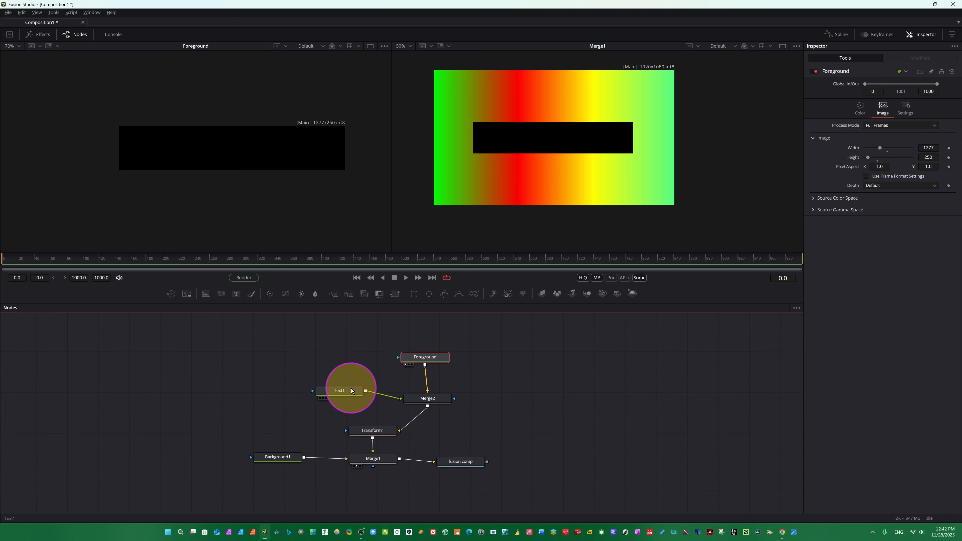
pyautogui.moveTo(351, 388)
pyautogui.mouseDown()
pyautogui.moveTo(344, 396)
pyautogui.moveTo(355, 405)
pyautogui.moveTo(355, 394)
pyautogui.moveTo(338, 401)
pyautogui.mouseUp()
pyautogui.moveTo(432, 361); pyautogui.dragTo(438, 358)
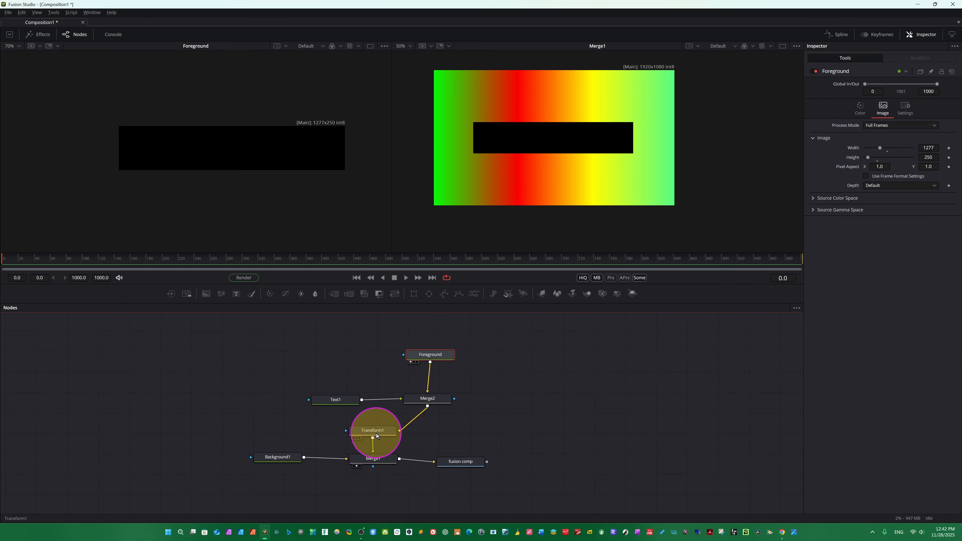
# Select the Text1 node and enter the title text Resolve4u.
pyautogui.click(376, 434)
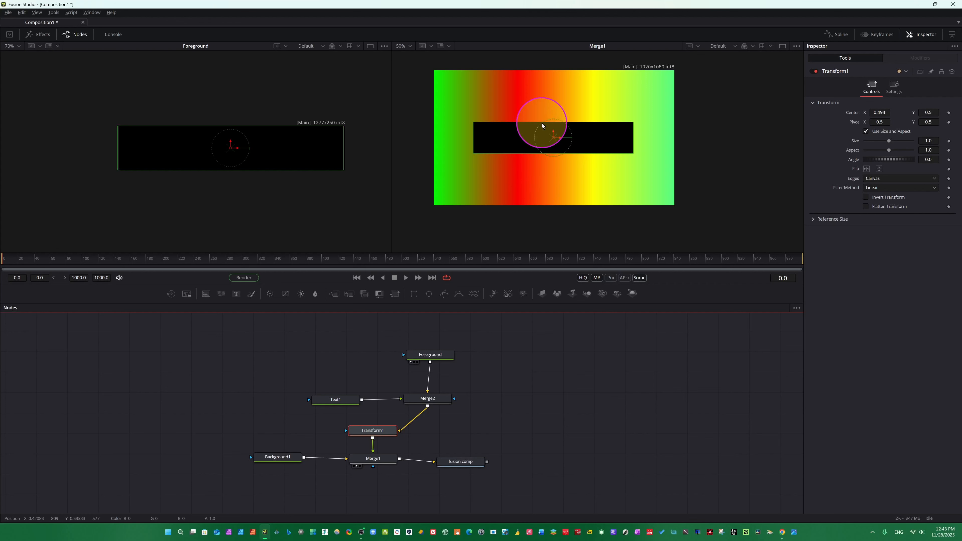
pyautogui.click(339, 402)
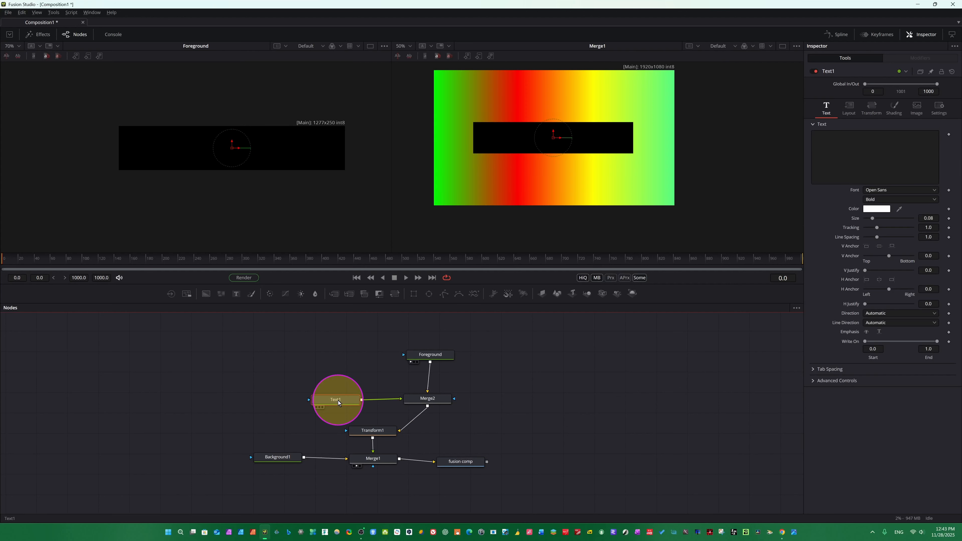
pyautogui.click(840, 147)
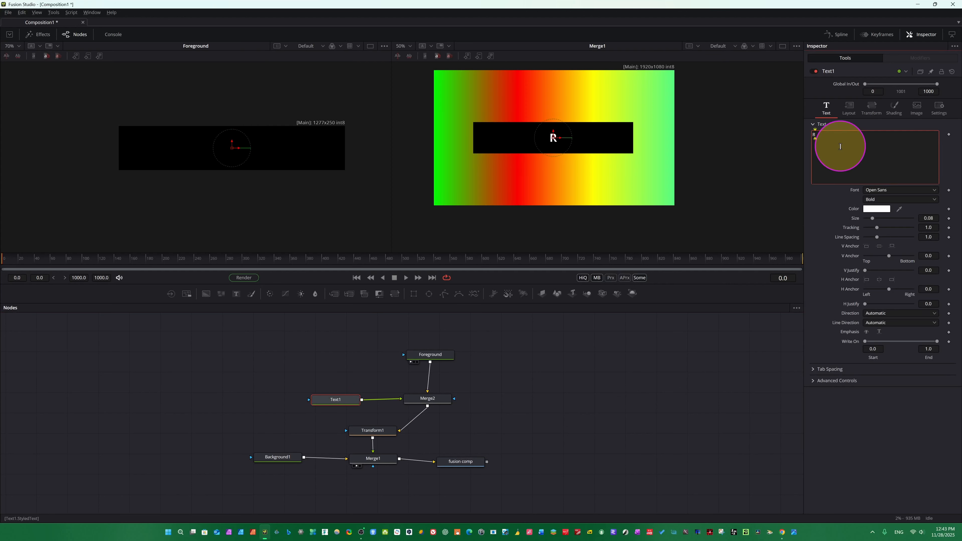
pyautogui.write('Resolve4u')
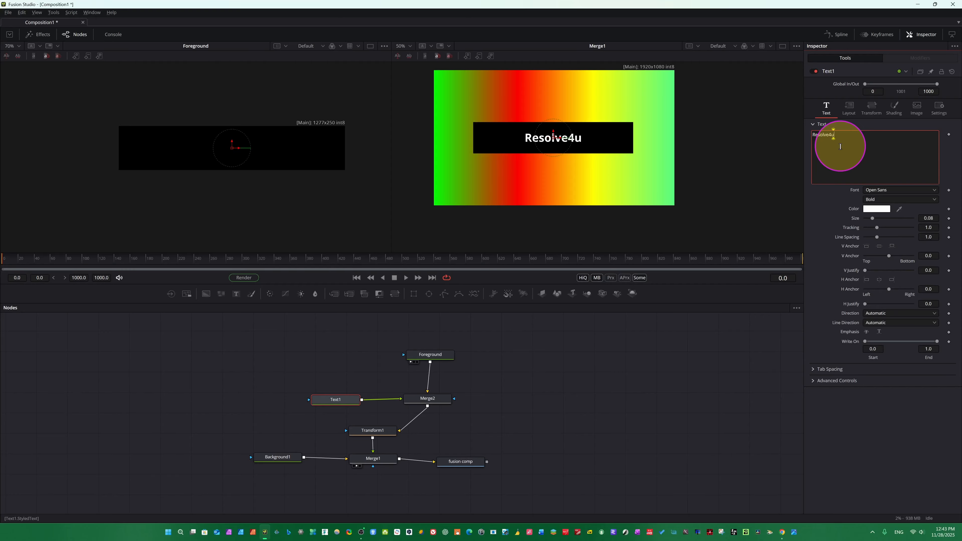
# Set the title's font style to Extrabold and its size to about 0.2089.
pyautogui.click(877, 209)
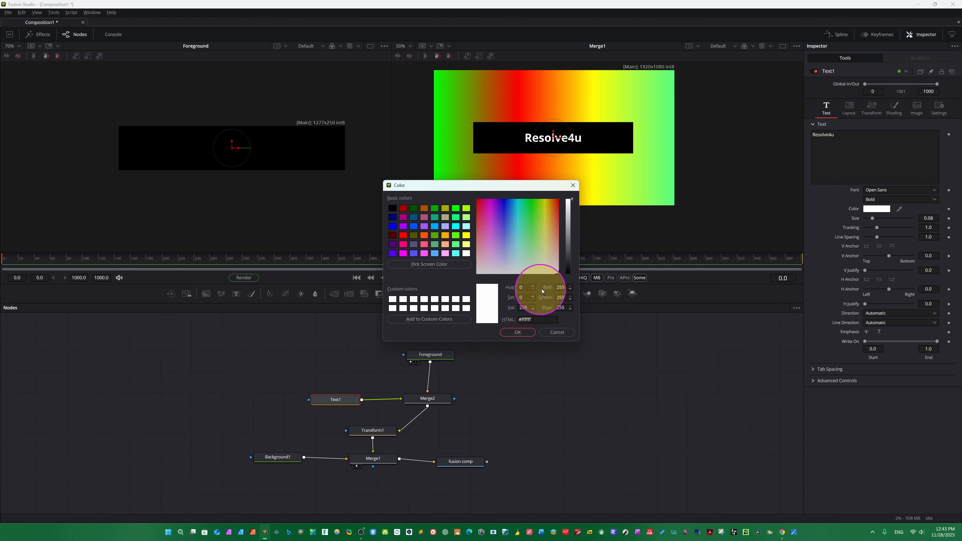
pyautogui.click(526, 332)
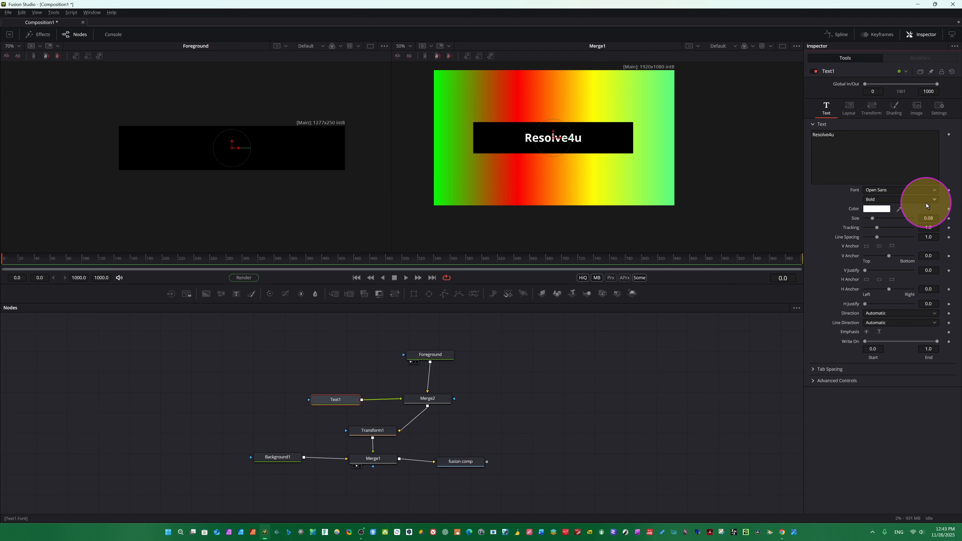
pyautogui.click(926, 203)
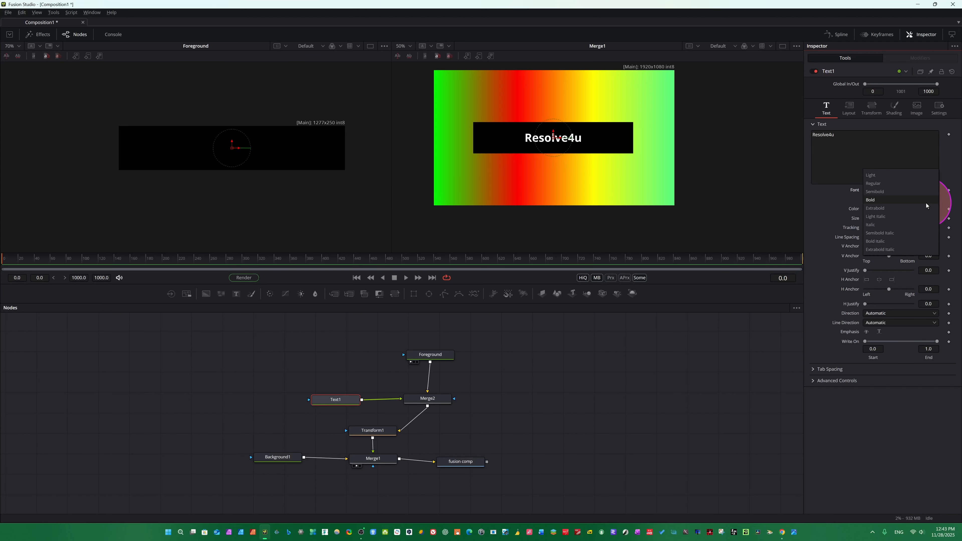
pyautogui.click(876, 209)
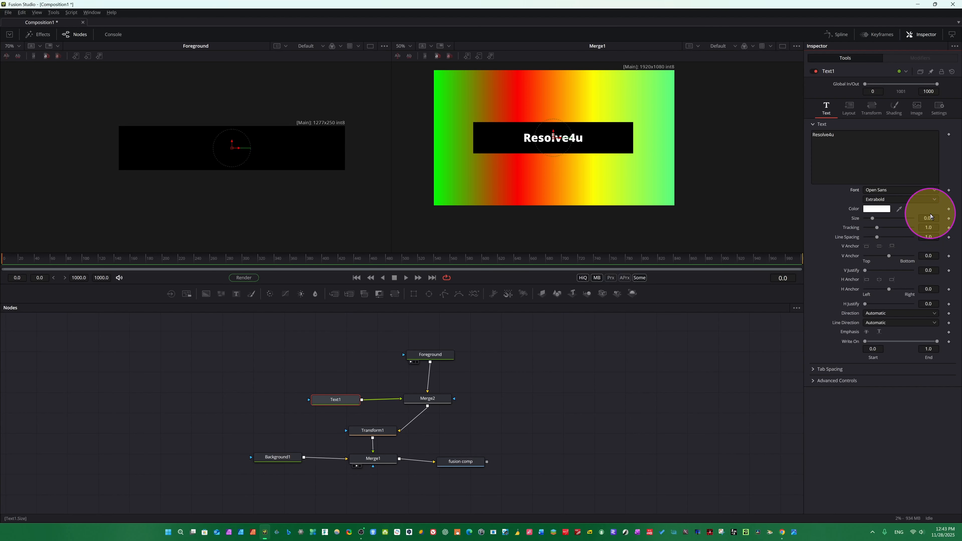
pyautogui.moveTo(929, 218); pyautogui.dragTo(935, 313)
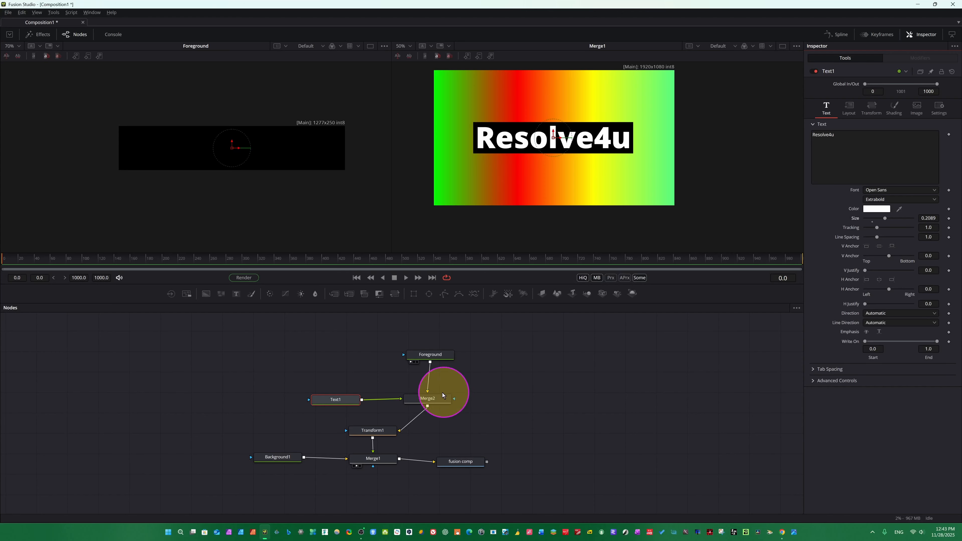
# Select the Background1 node and review its Color and Image settings.
pyautogui.click(373, 432)
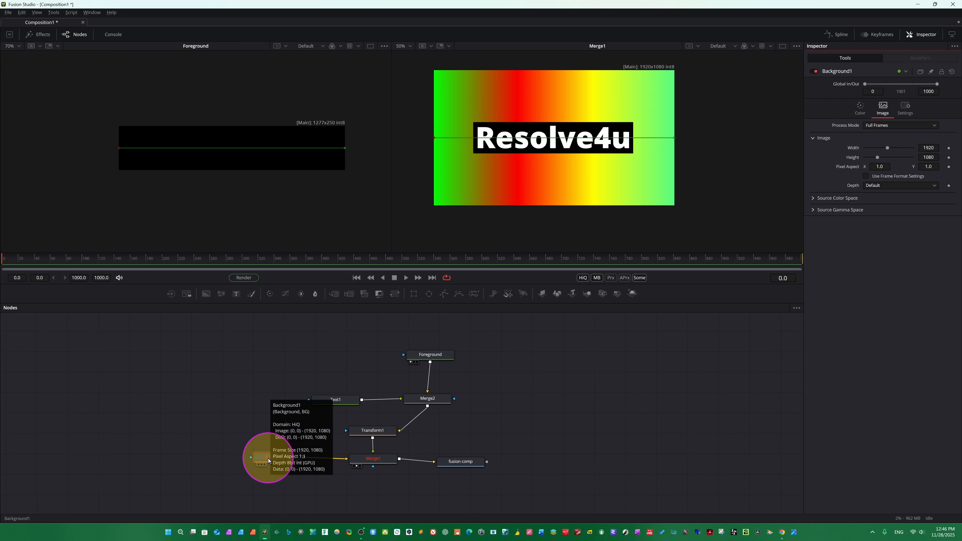
pyautogui.moveTo(281, 458); pyautogui.dragTo(271, 457)
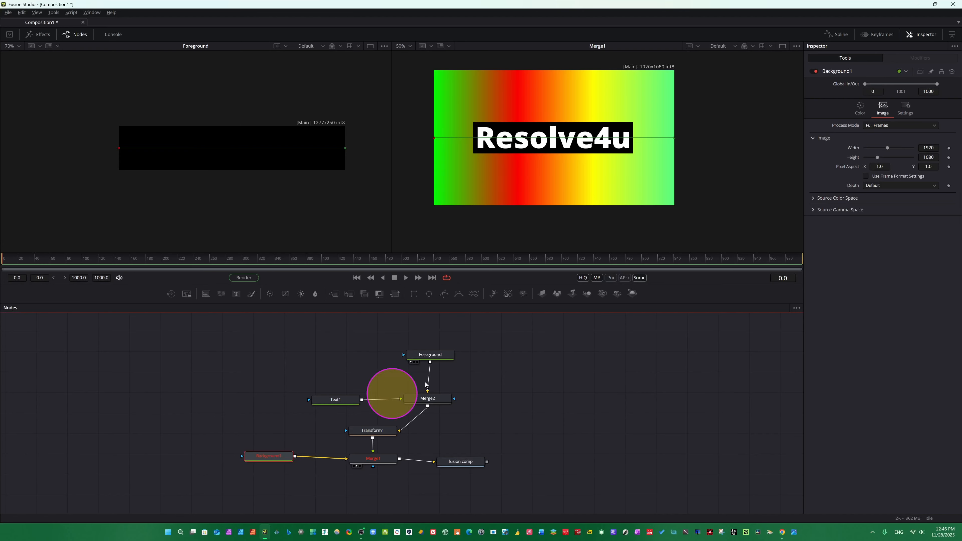
pyautogui.click(861, 109)
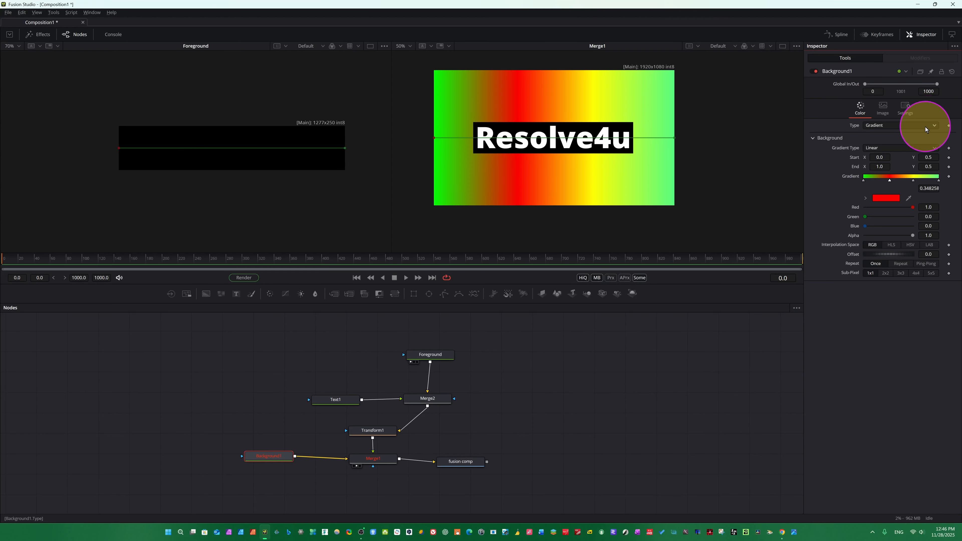
pyautogui.click(883, 110)
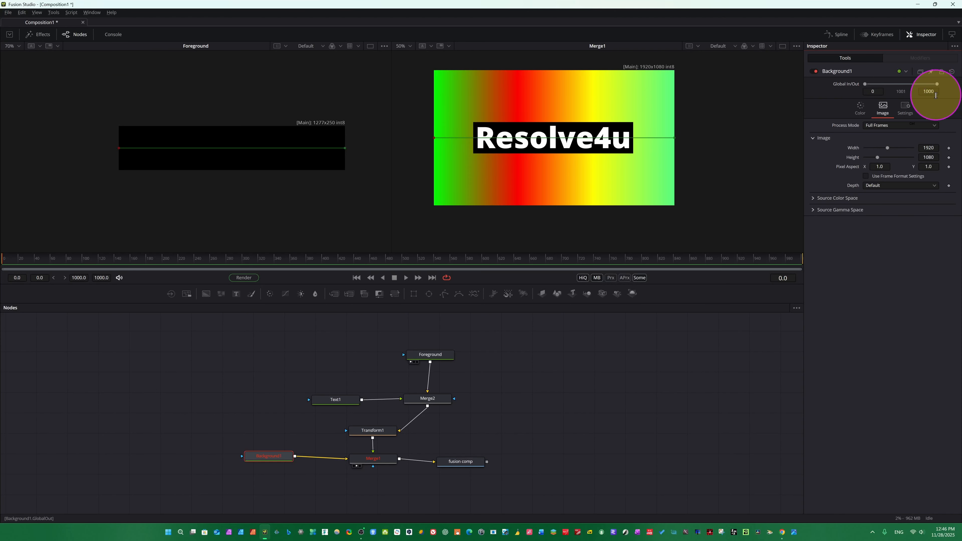
# Set Background1's global in and out points to 200 and 600.
pyautogui.press('ctrl')
pyautogui.press('ctrl')
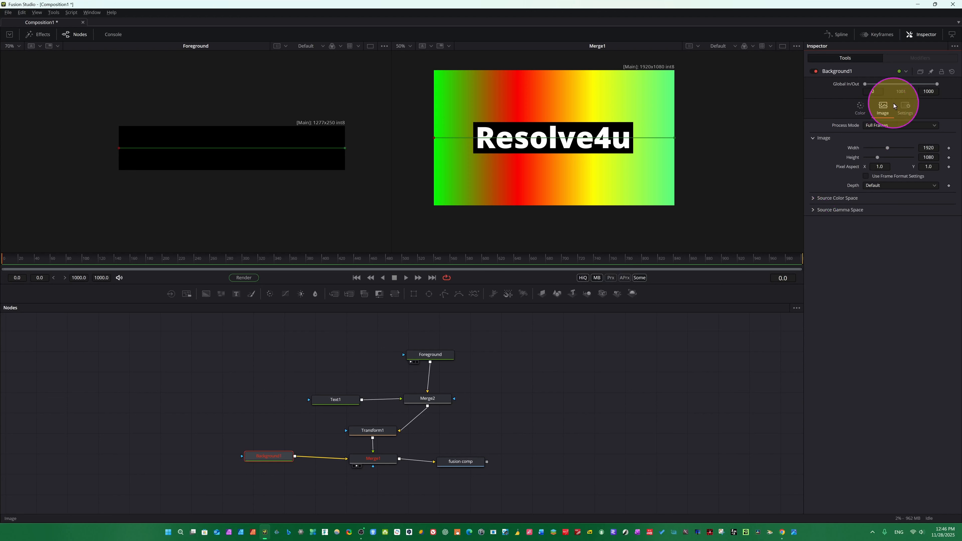
pyautogui.click(880, 91)
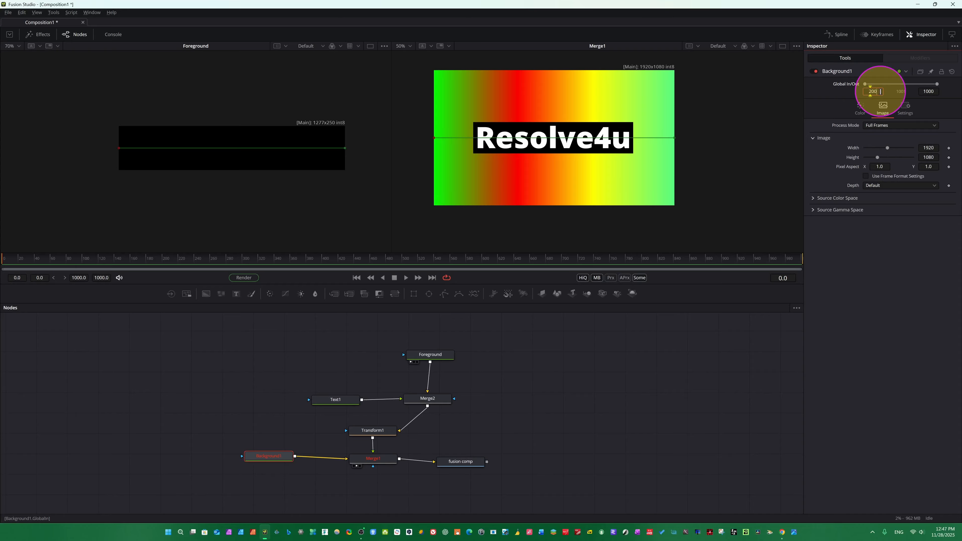
pyautogui.press('Tab')
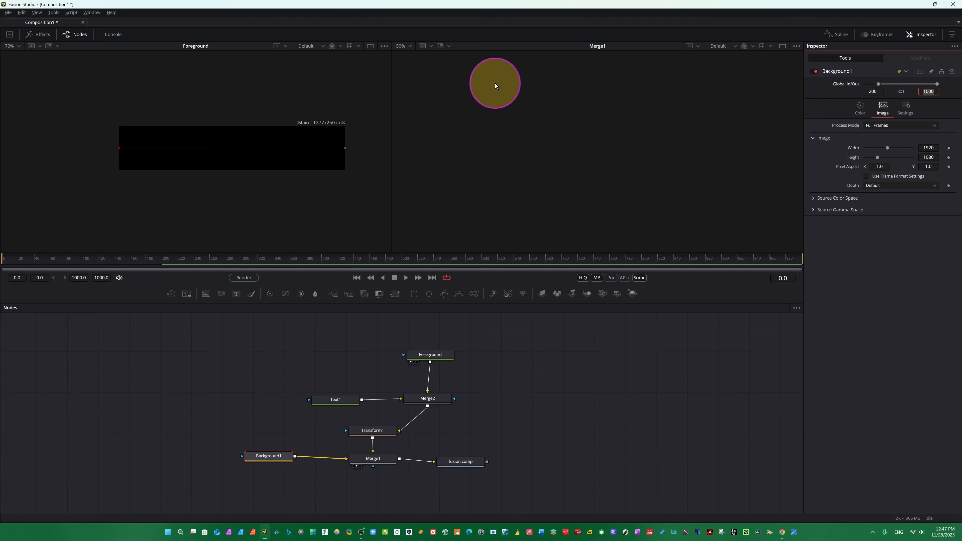
pyautogui.click(159, 266)
pyautogui.click(161, 264)
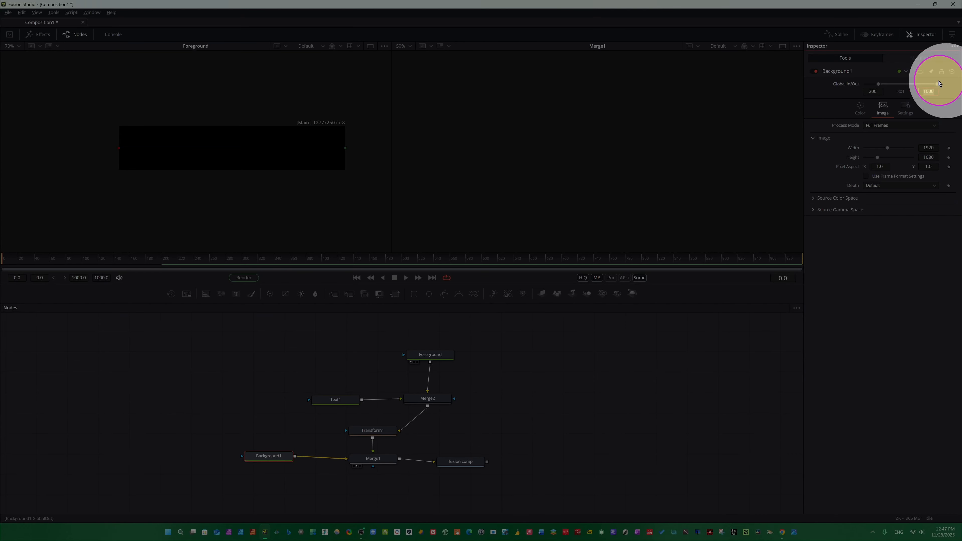
pyautogui.click(937, 93)
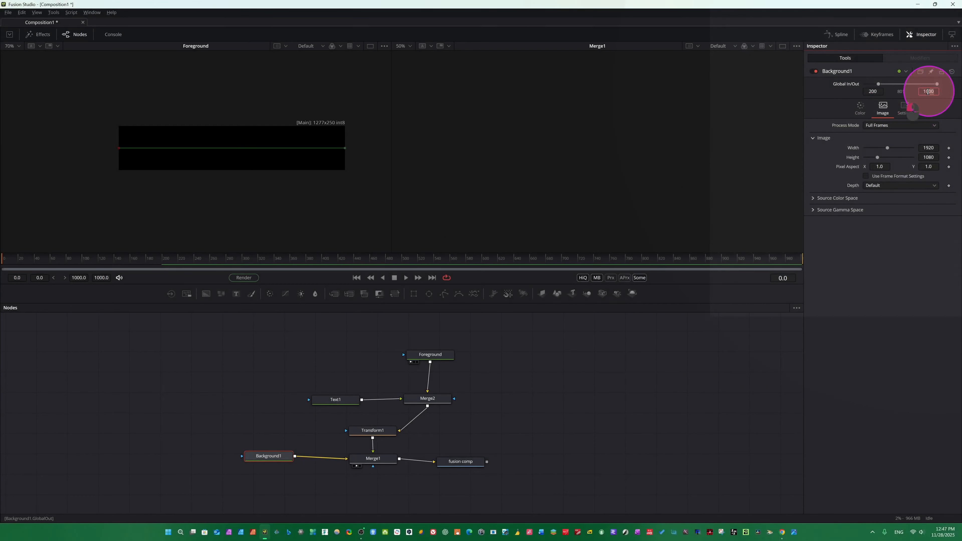
pyautogui.click(920, 91)
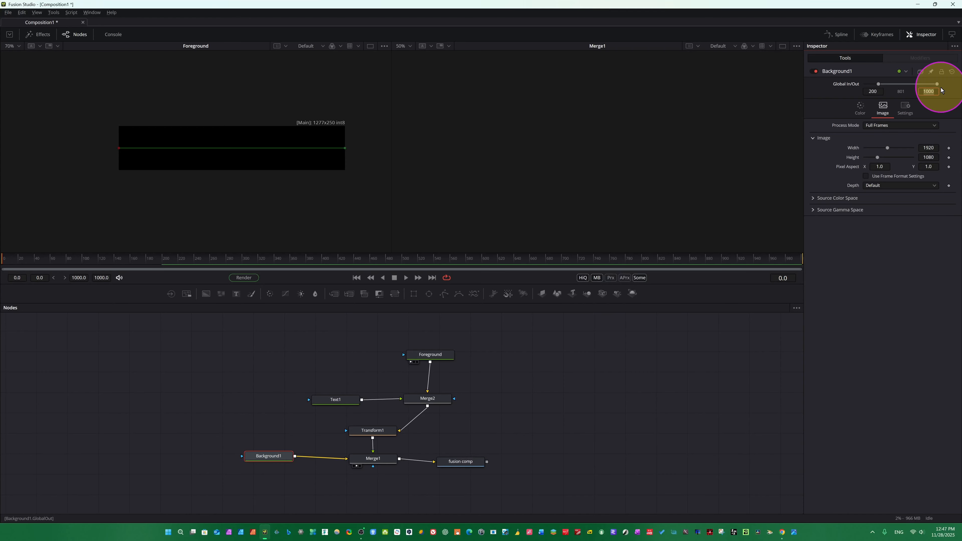
pyautogui.write('600')
pyautogui.press('Tab')
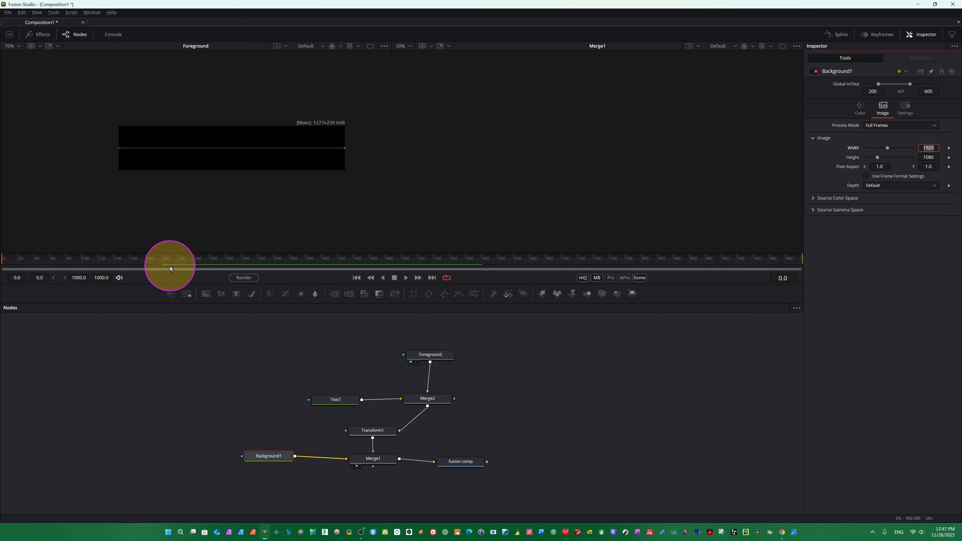
# Restore Background1's global in/out range to 0 and 1000.
pyautogui.press('ctrl')
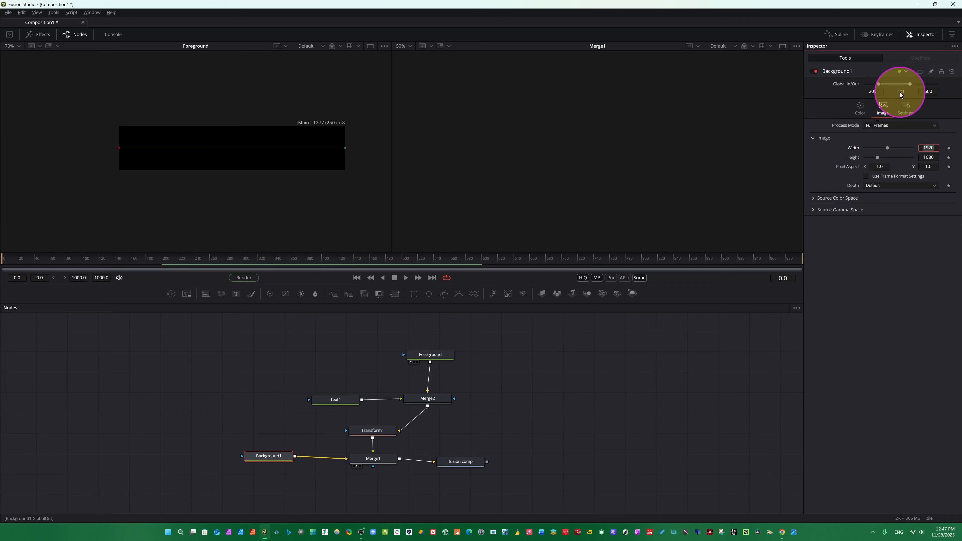
pyautogui.press('ctrl')
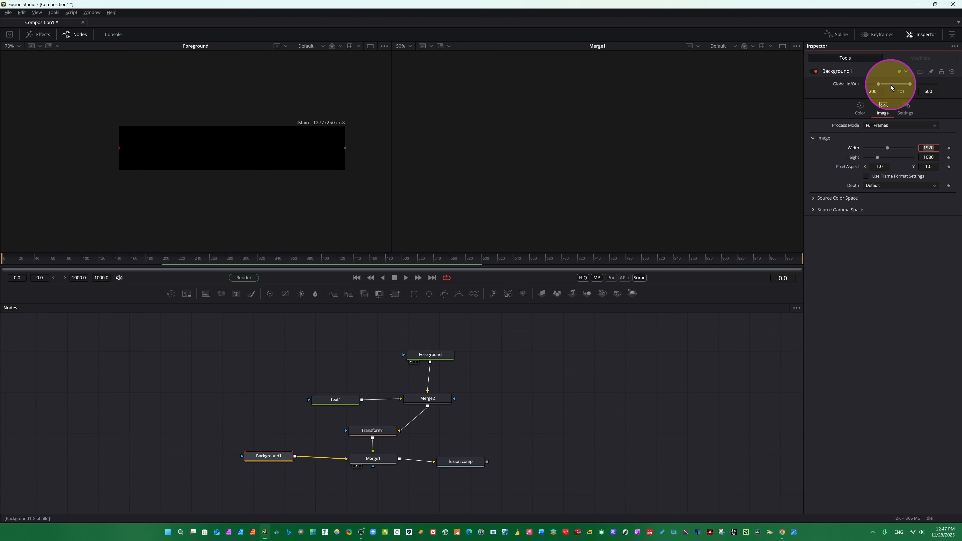
pyautogui.moveTo(878, 84); pyautogui.dragTo(957, 84)
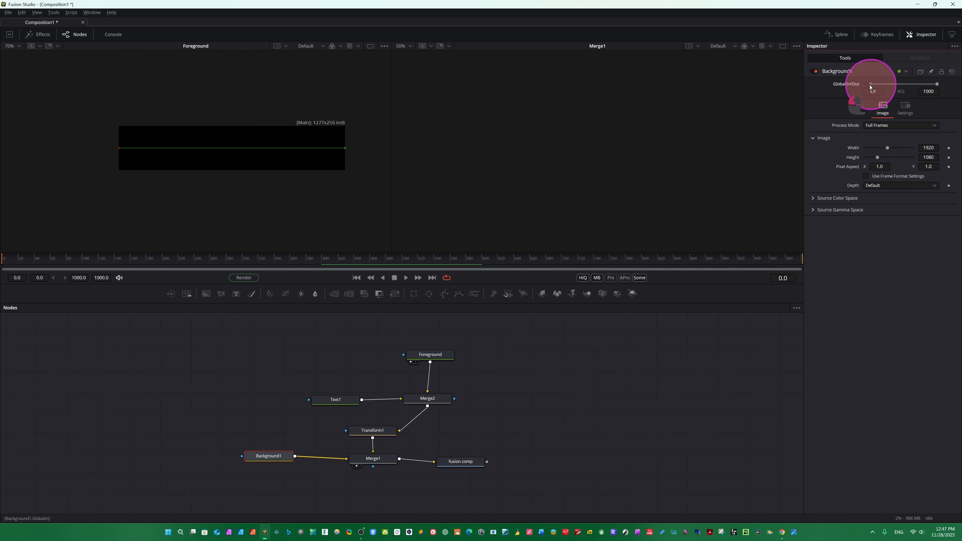
pyautogui.moveTo(869, 85); pyautogui.dragTo(847, 91)
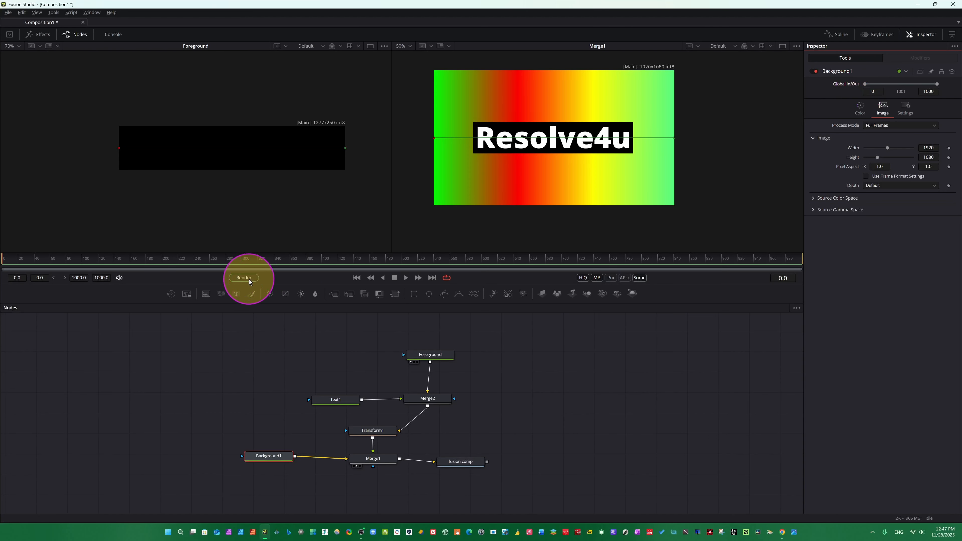
# Select Transform1, move to frame 42, and add a keyframe to its centre.
pyautogui.click(373, 430)
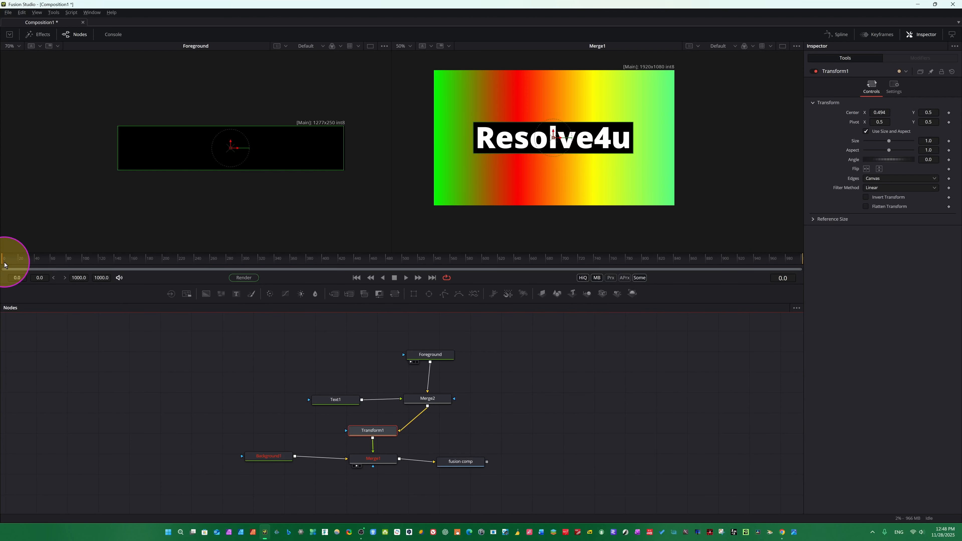
pyautogui.moveTo(9, 260); pyautogui.dragTo(35, 262)
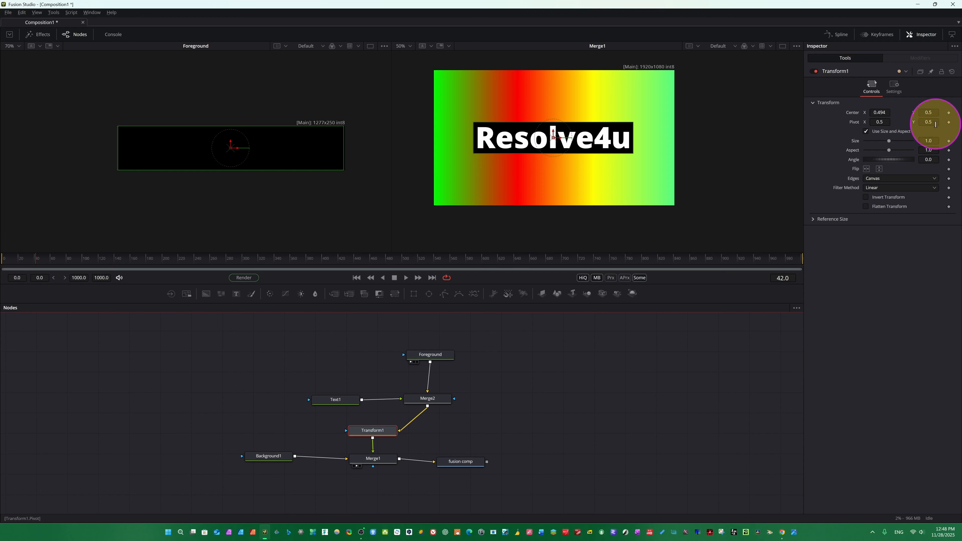
pyautogui.click(949, 114)
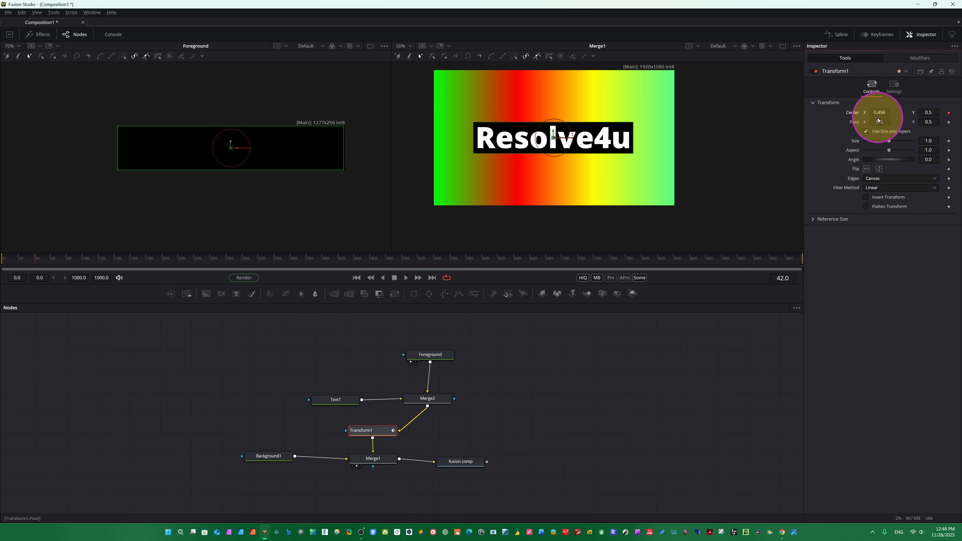
# Set Transform1's centre X to 0.647 at frame 42 and to 0.899 at frame 116.
pyautogui.moveTo(875, 111); pyautogui.dragTo(917, 137)
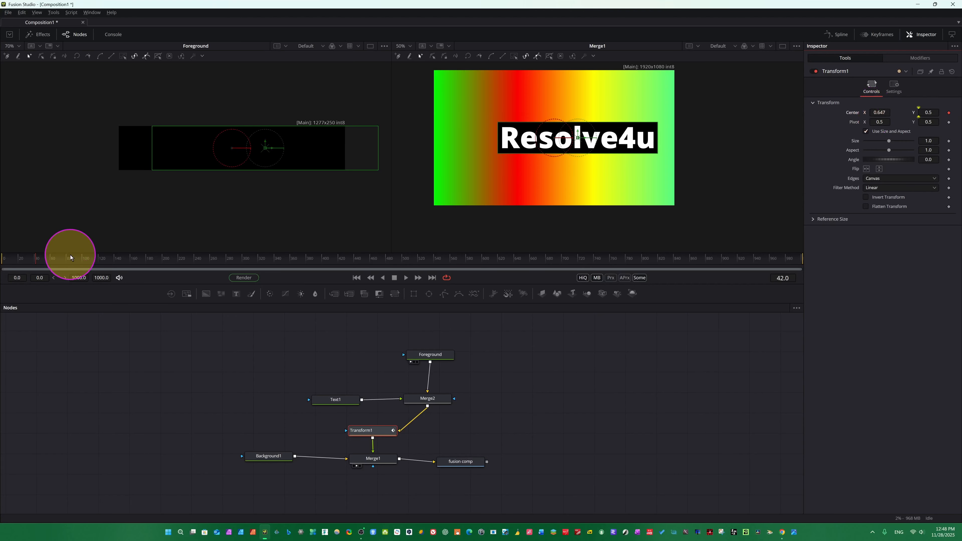
pyautogui.moveTo(35, 258); pyautogui.dragTo(95, 258)
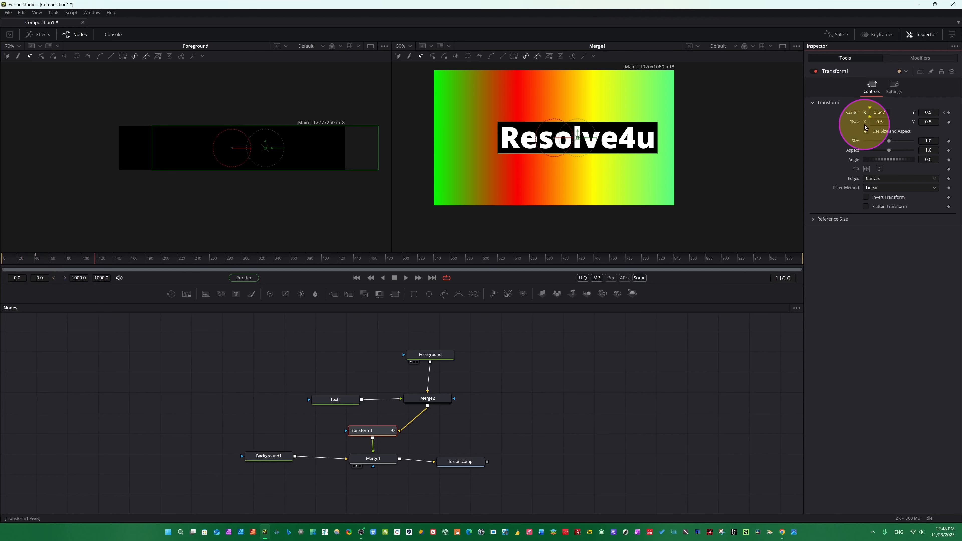
pyautogui.moveTo(874, 111); pyautogui.dragTo(934, 108)
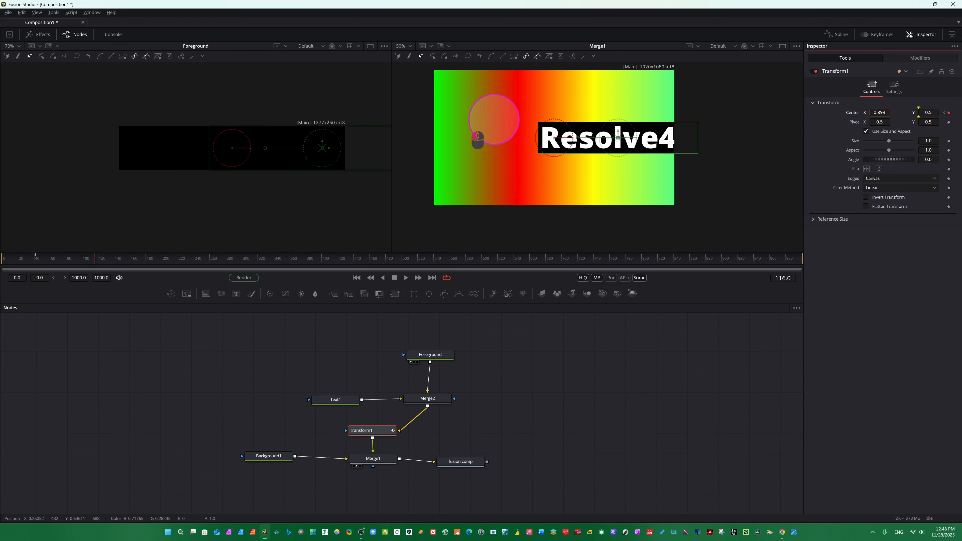
# At frame 162, move the bar off screen with its centre at X 1.771 and Y 0.62.
pyautogui.moveTo(91, 262); pyautogui.dragTo(133, 261)
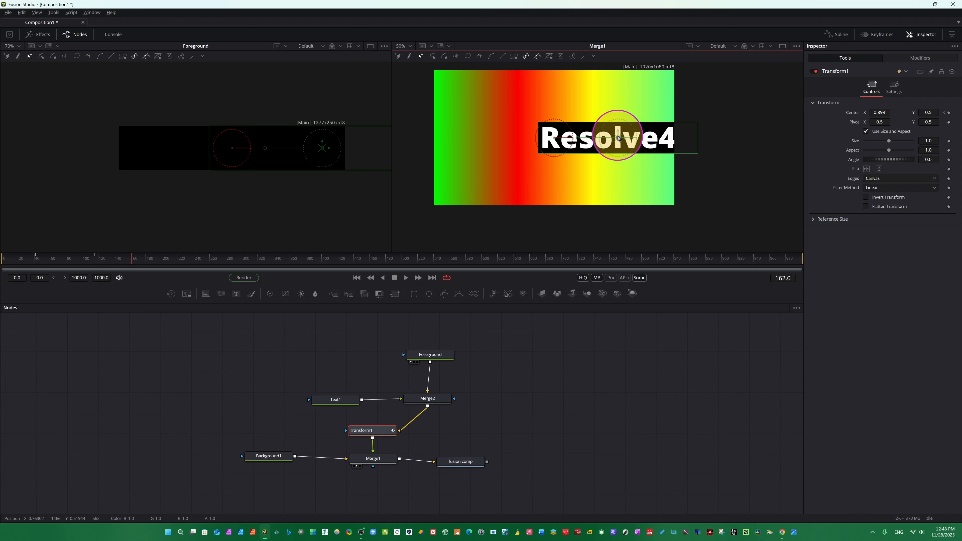
pyautogui.moveTo(618, 138); pyautogui.dragTo(619, 134)
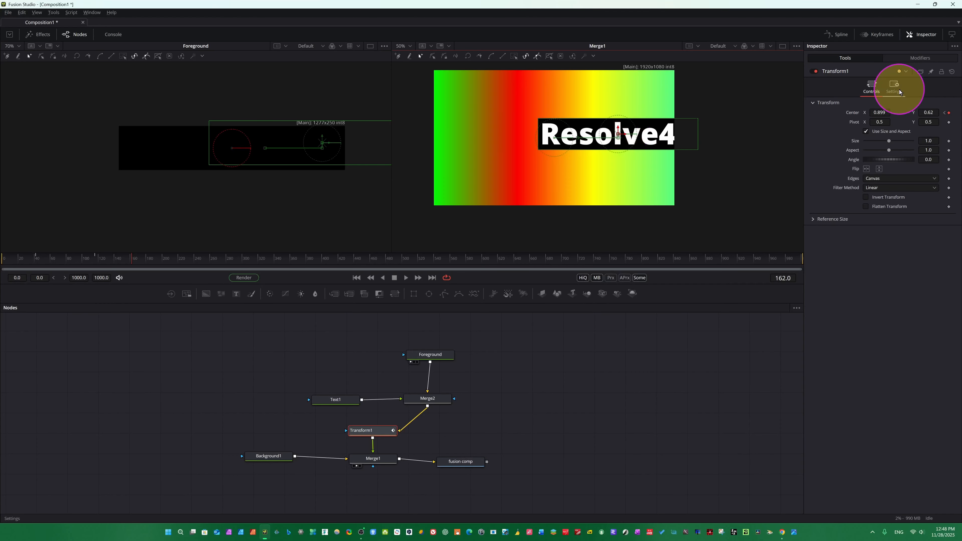
pyautogui.moveTo(875, 112); pyautogui.dragTo(727, 118)
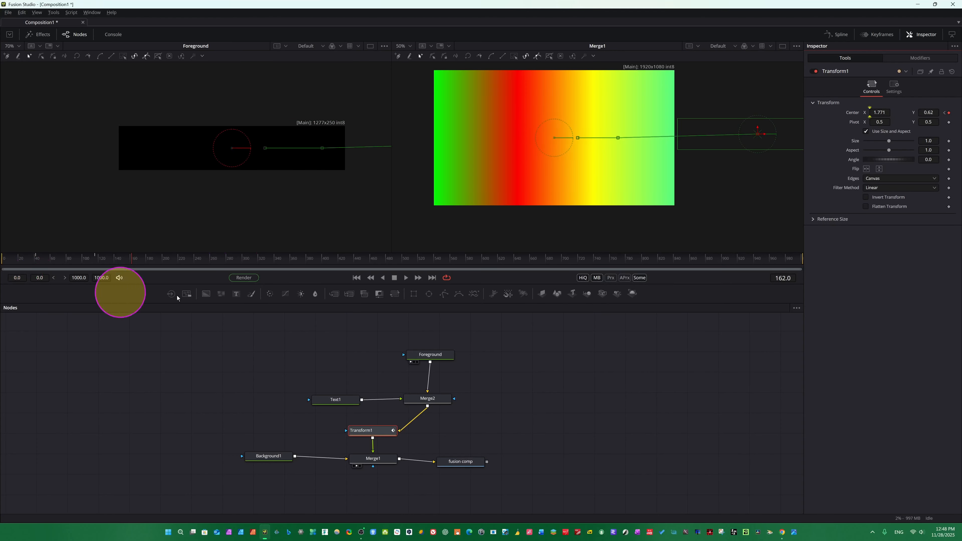
# Play the animation from the start and scrub back to frame 162 to review the motion.
pyautogui.click(1, 264)
pyautogui.press('space')
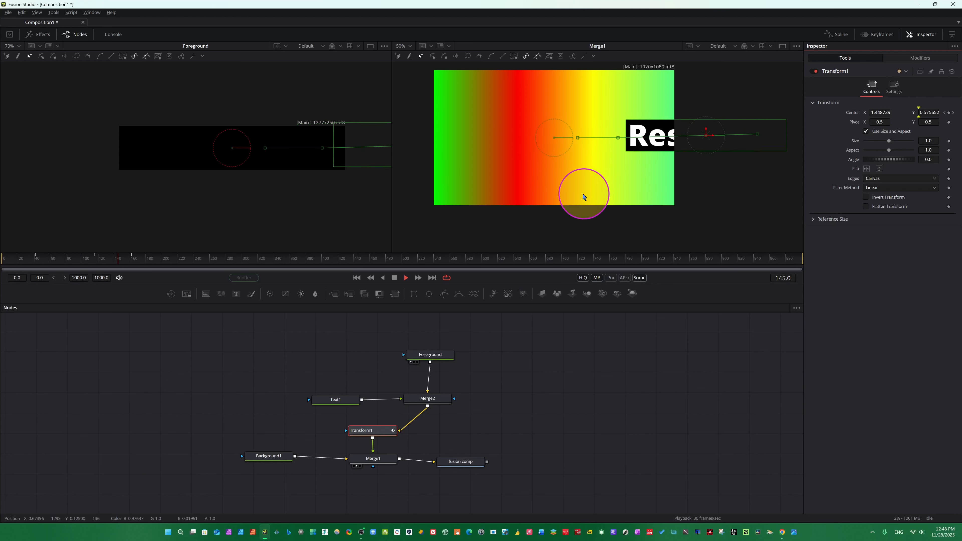
pyautogui.click(148, 261)
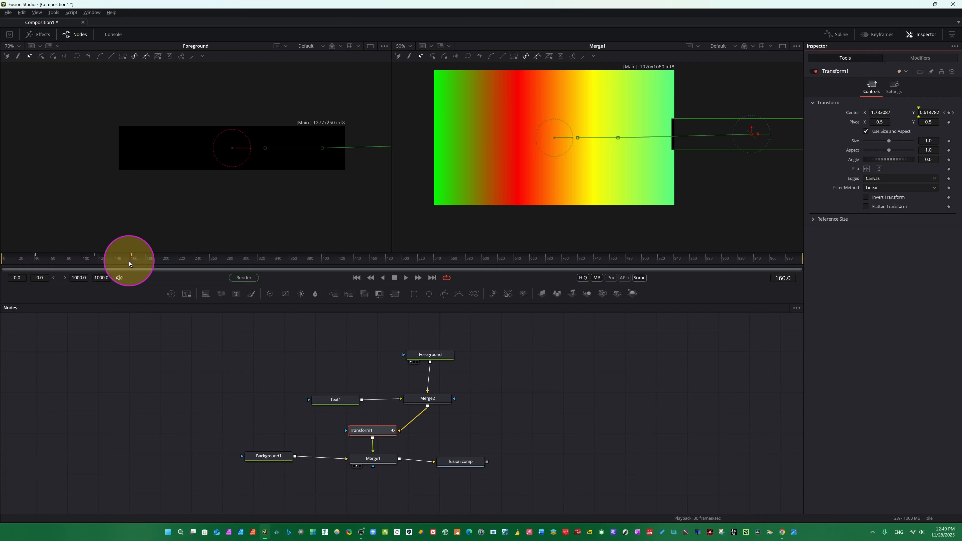
pyautogui.moveTo(133, 264); pyautogui.dragTo(131, 264)
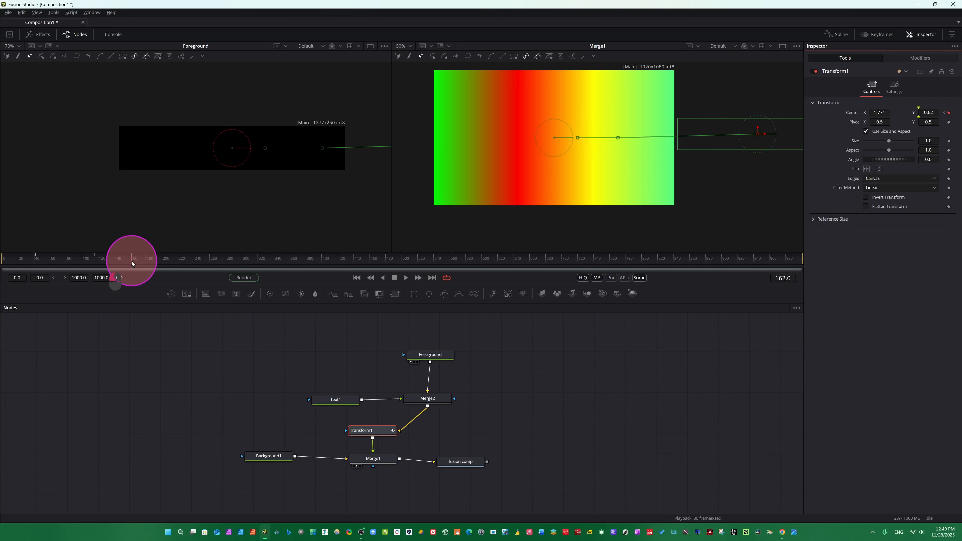
# At frame 243, set Transform1's centre X to 0.633.
pyautogui.press('ctrl')
pyautogui.press('ctrl')
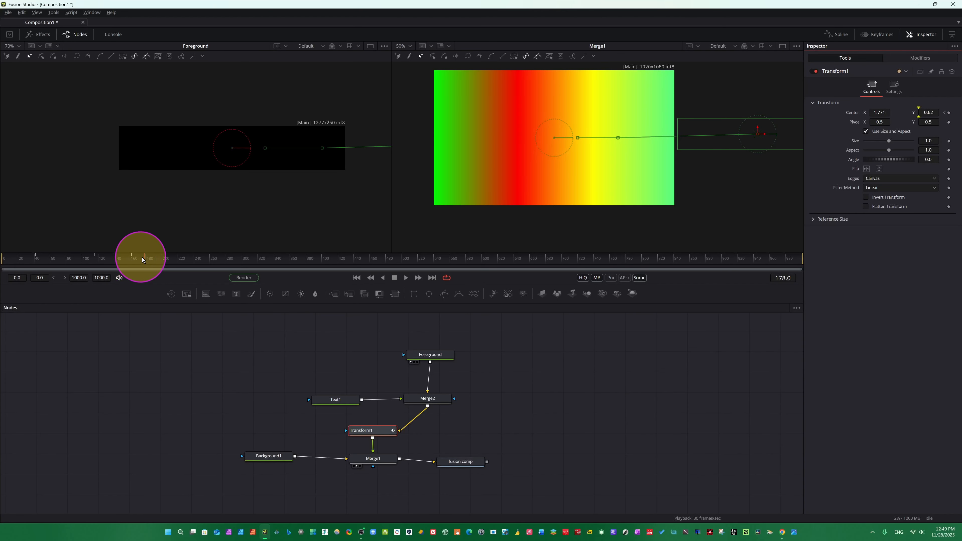
pyautogui.moveTo(142, 259); pyautogui.dragTo(182, 265)
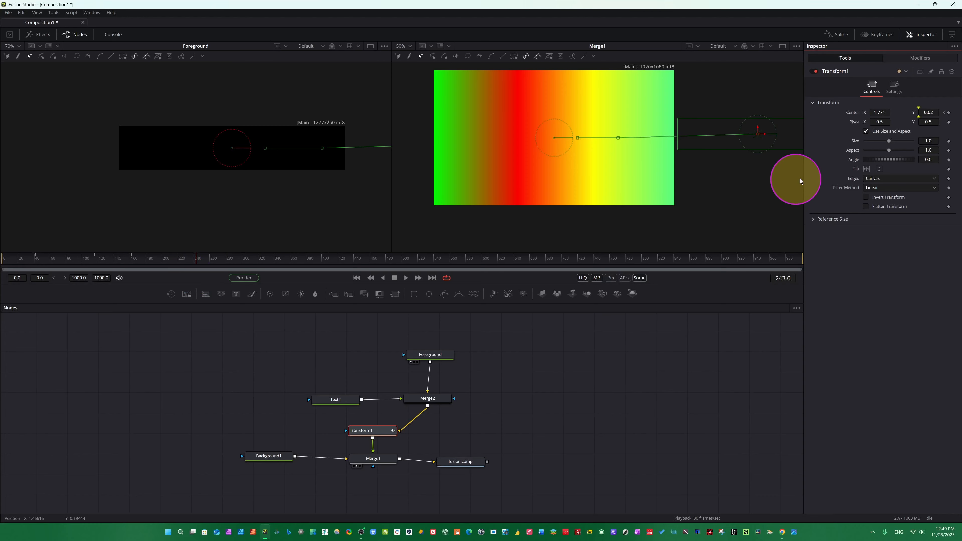
pyautogui.moveTo(885, 110); pyautogui.dragTo(955, 147)
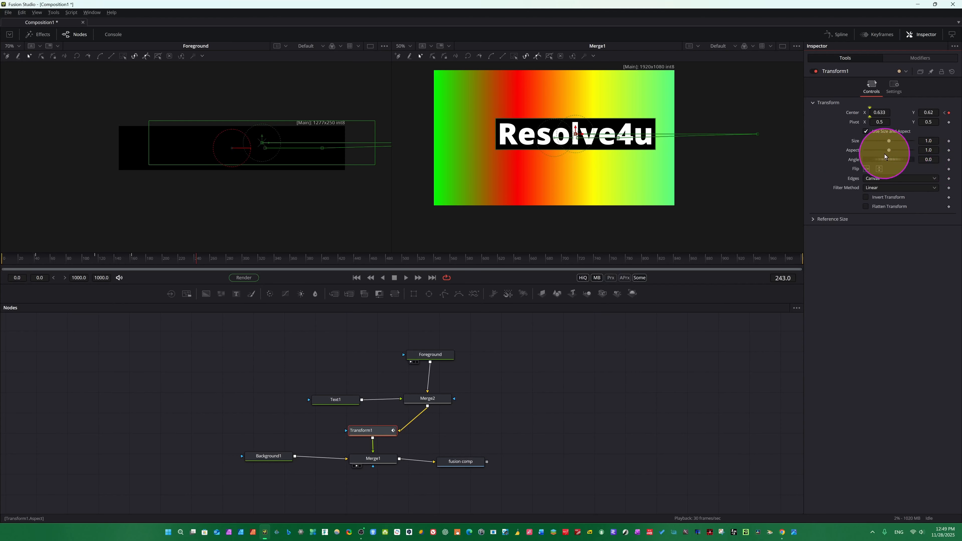
# Add a keyframe to the angle at frame 243 and set the angle to 117.4.
pyautogui.click(949, 159)
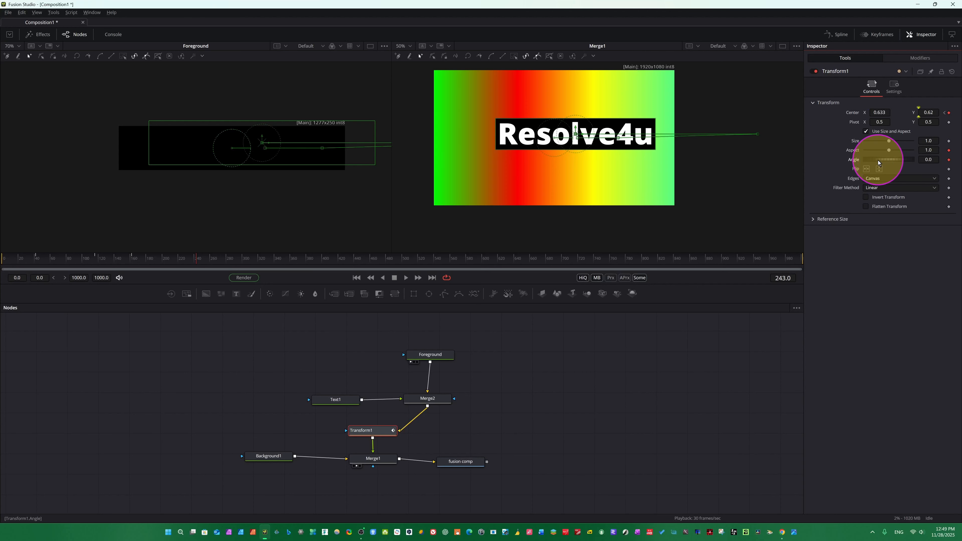
pyautogui.moveTo(878, 160); pyautogui.dragTo(895, 160)
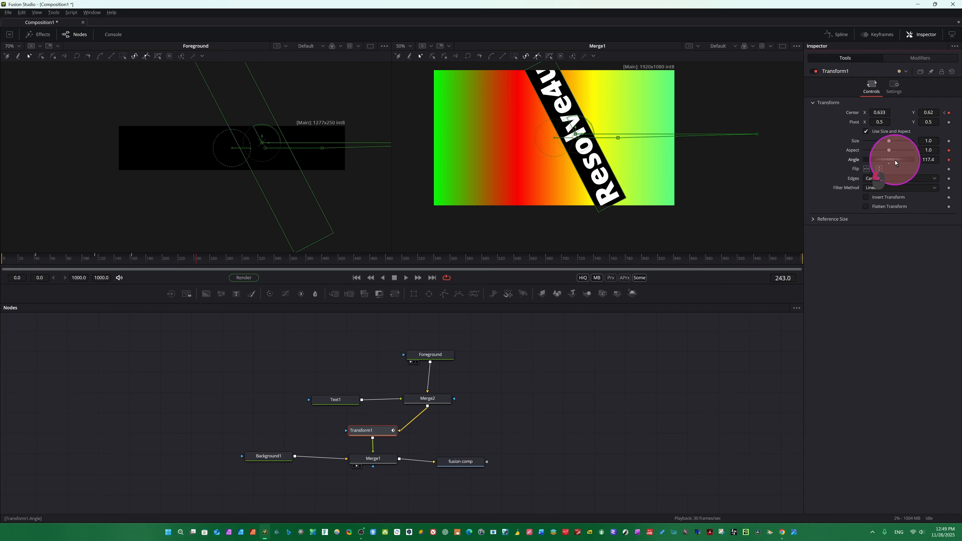
# Set the angle to 242 at frame 307 and to 359.6 at frame 389.
pyautogui.moveTo(197, 262); pyautogui.dragTo(248, 262)
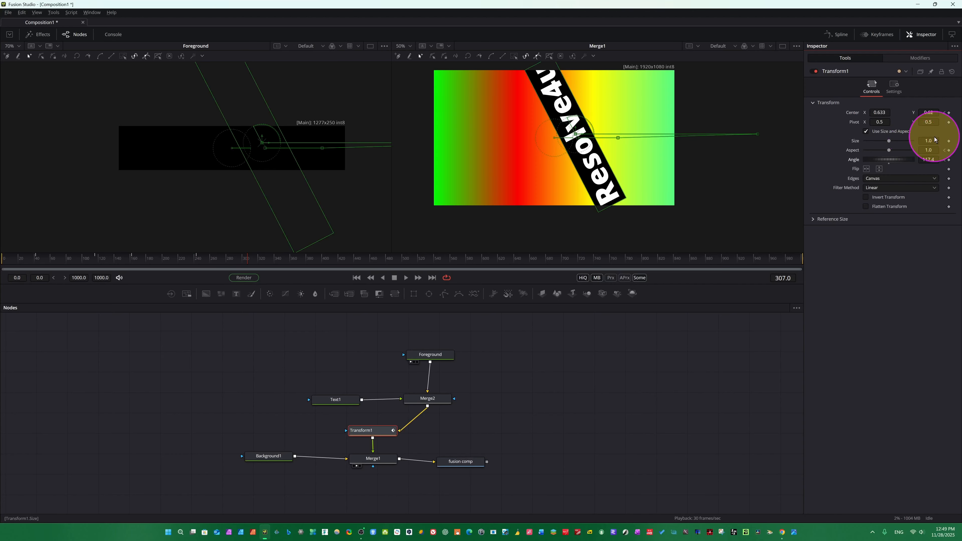
pyautogui.moveTo(934, 165); pyautogui.dragTo(924, 190)
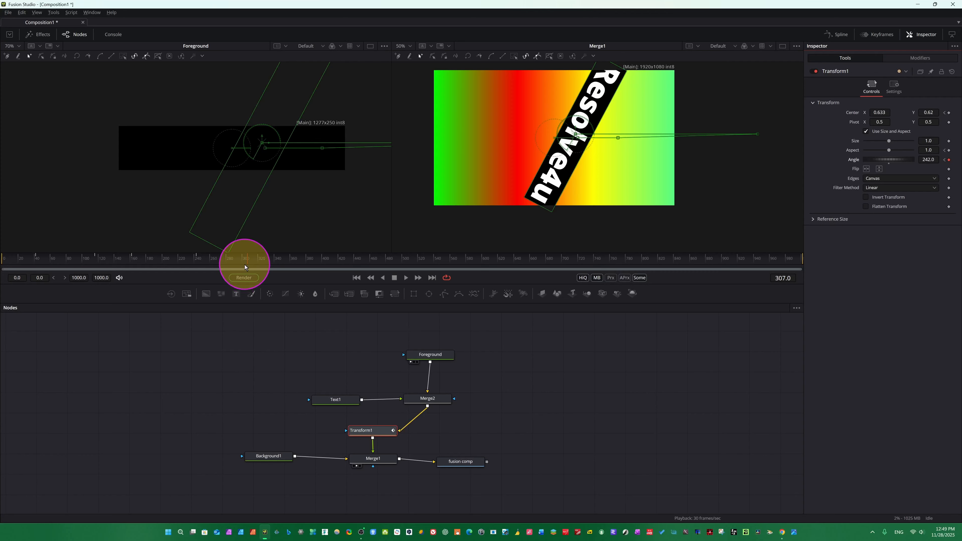
pyautogui.moveTo(245, 267); pyautogui.dragTo(249, 266)
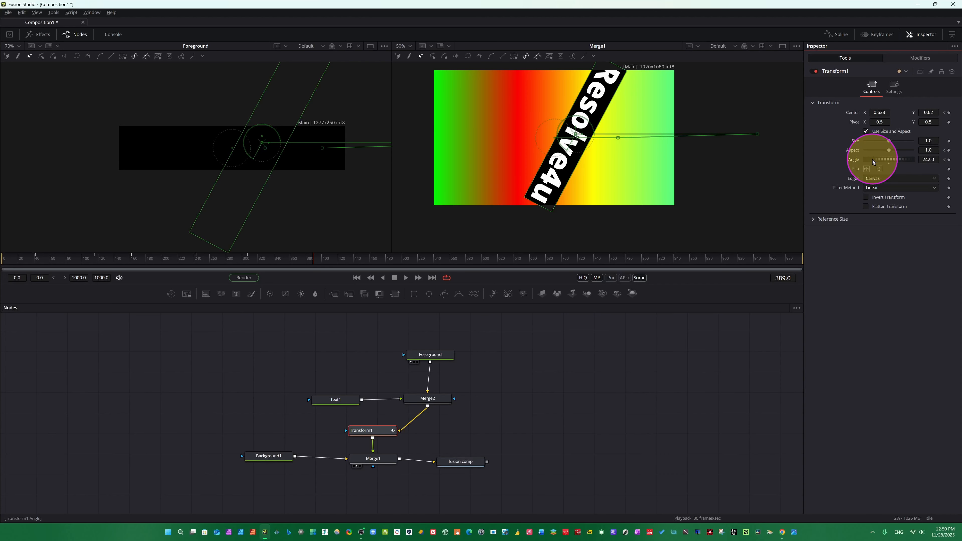
pyautogui.moveTo(872, 160); pyautogui.dragTo(520, 175)
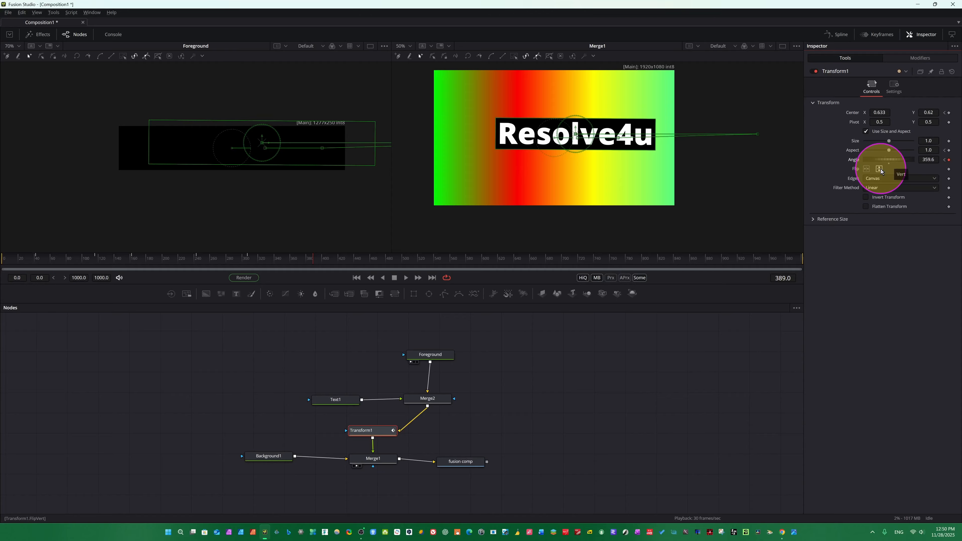
# Play the animation from the start to review the rotation.
pyautogui.click(933, 188)
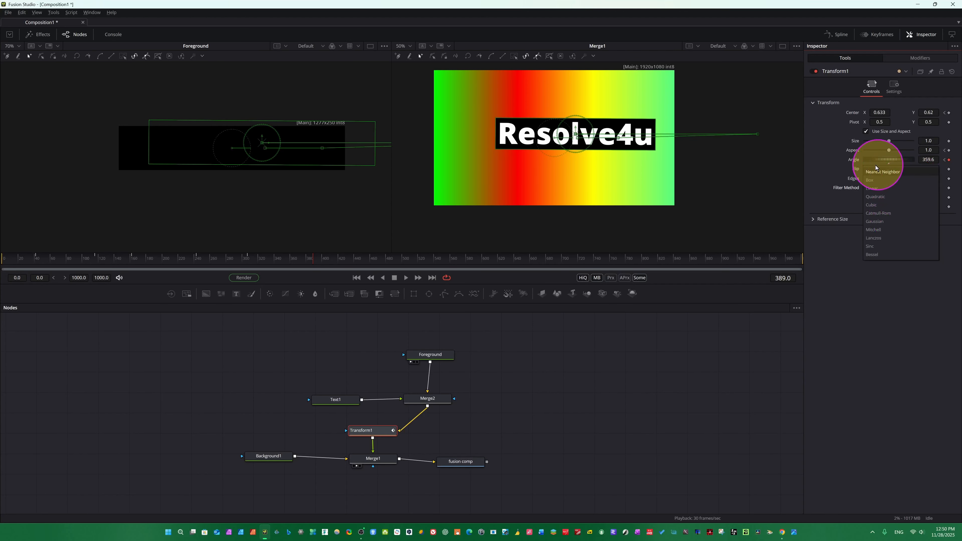
pyautogui.click(836, 165)
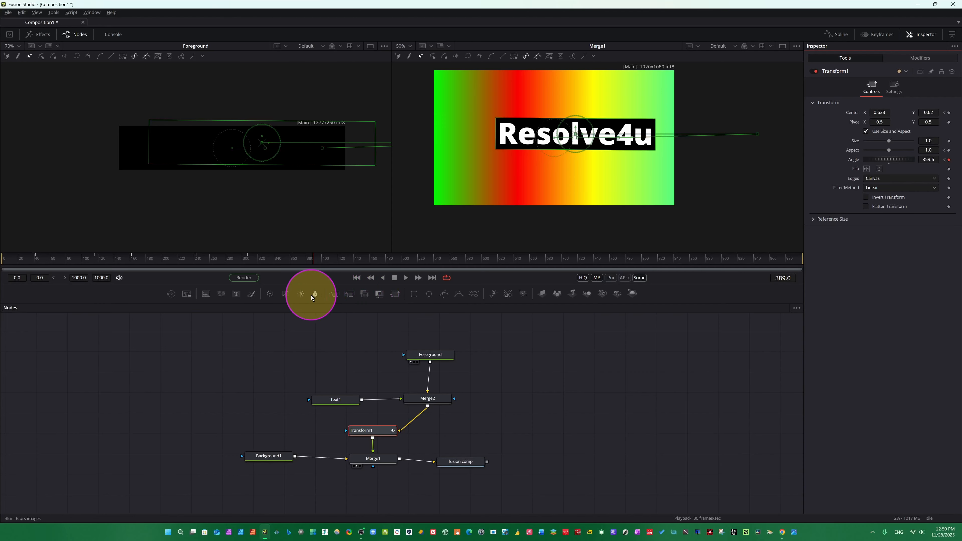
pyautogui.click(371, 280)
pyautogui.click(407, 279)
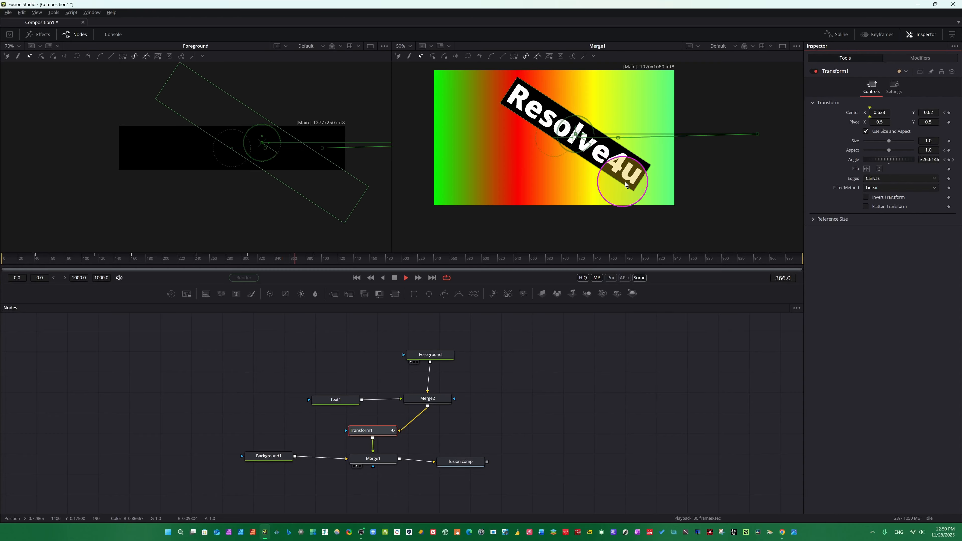
pyautogui.press('space')
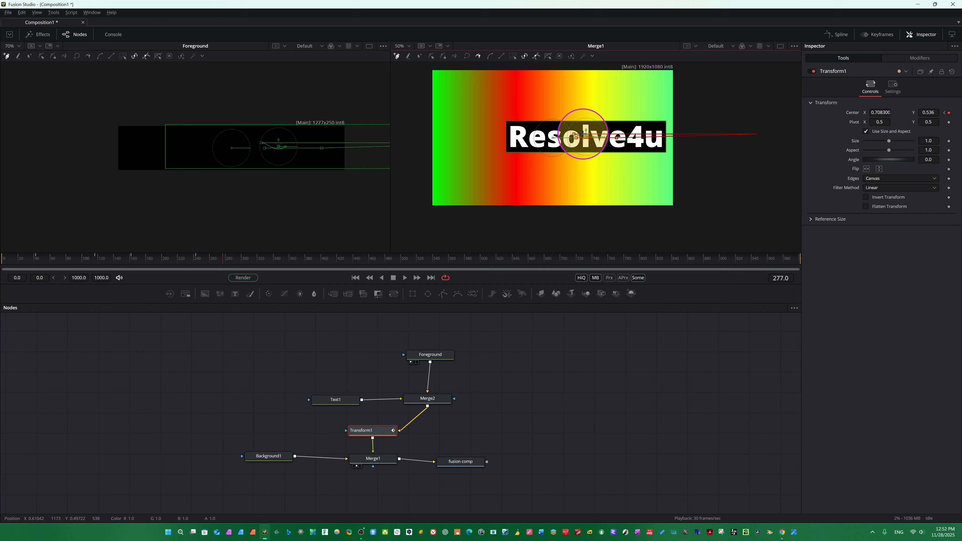
# In Insert and Modify mode, drag the bar at frame 277 to a centre of about 0.54, 1.58.
pyautogui.moveTo(584, 134); pyautogui.dragTo(562, 135)
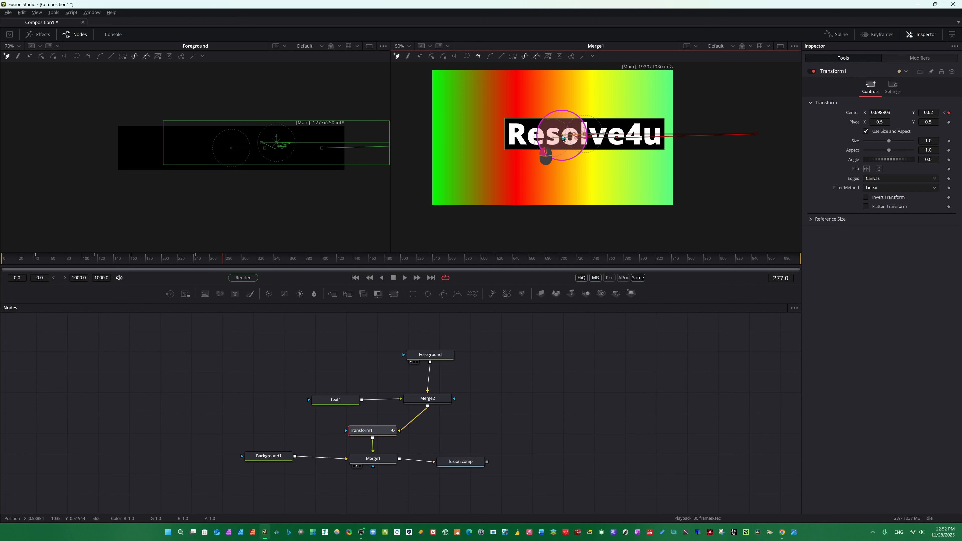
pyautogui.click(418, 56)
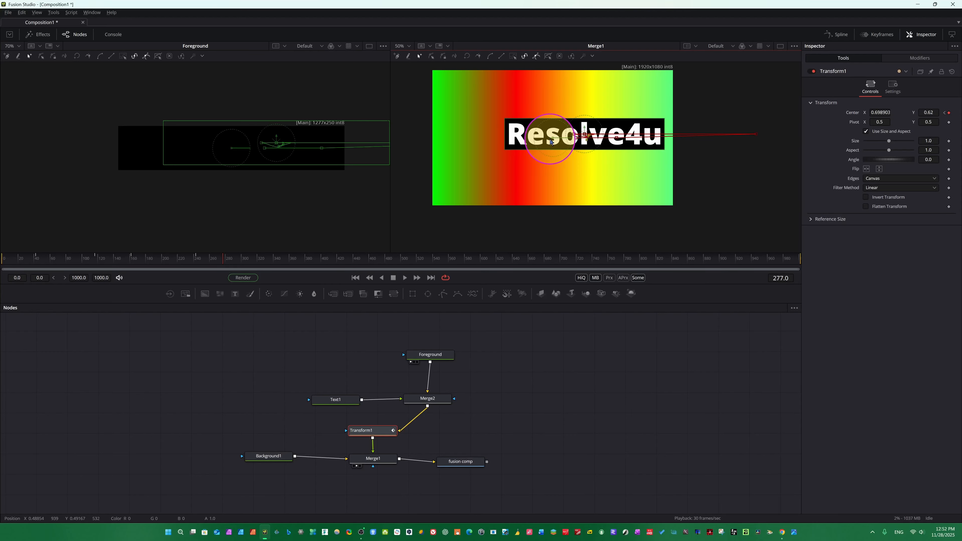
pyautogui.moveTo(552, 142); pyautogui.dragTo(529, 110)
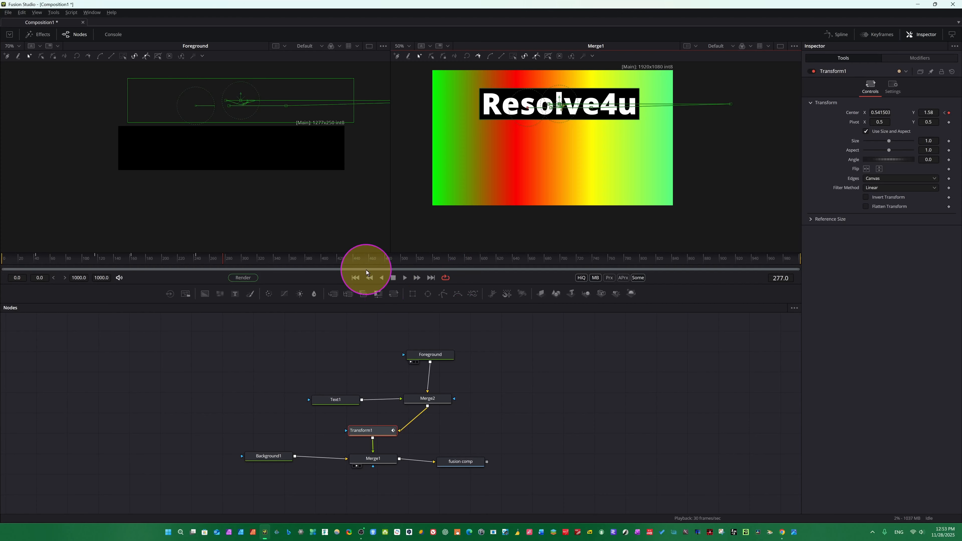
# Replay from the start, then at frame 151 drag the bar to a centre of about 0.66, 0.84.
pyautogui.click(353, 278)
pyautogui.press('space')
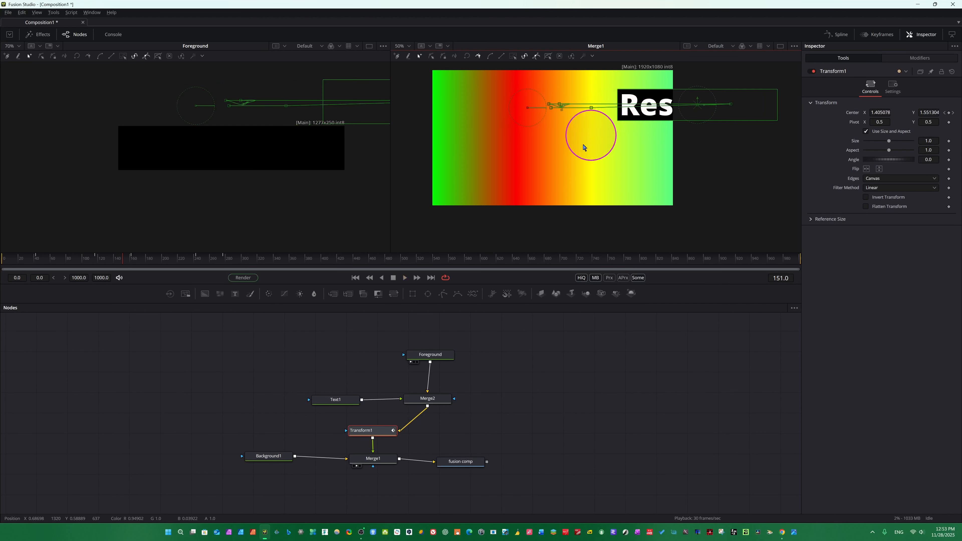
pyautogui.click(125, 257)
pyautogui.moveTo(698, 106); pyautogui.dragTo(573, 126)
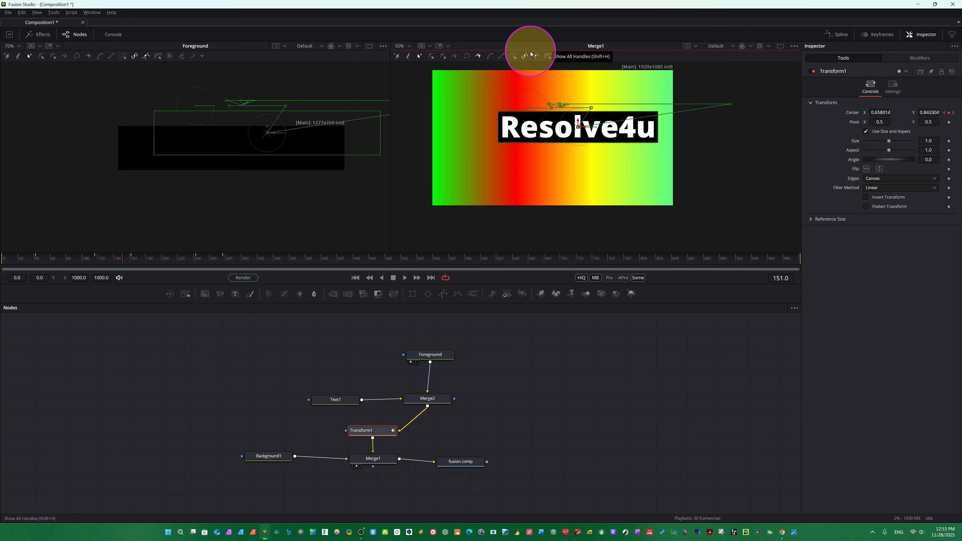
# Toggle the path's handle and key point display and try to apply Shape Box to the motion path.
pyautogui.click(523, 58)
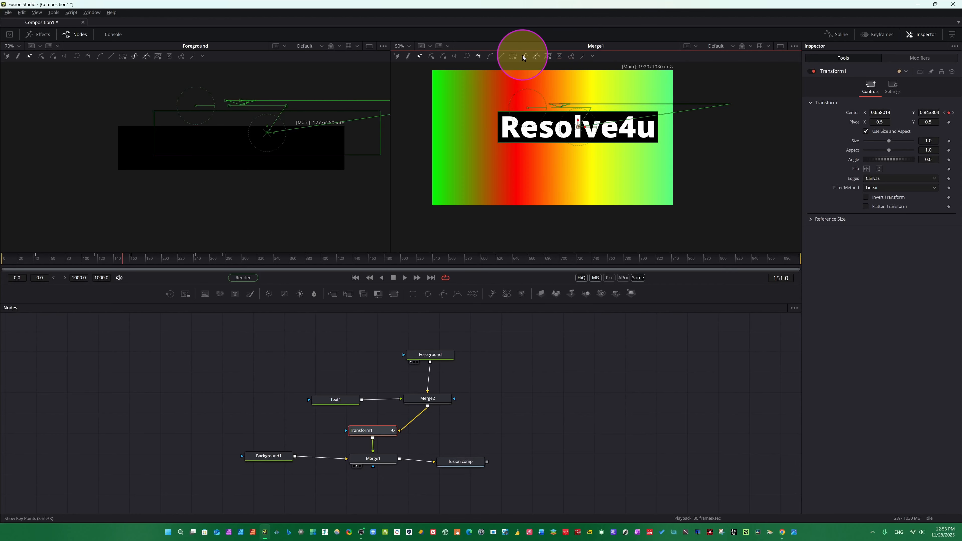
pyautogui.click(524, 57)
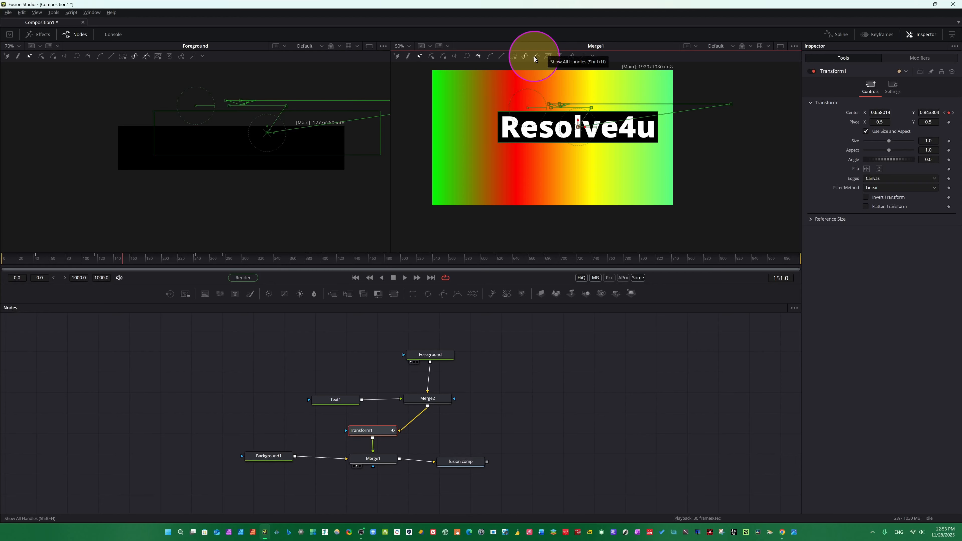
pyautogui.click(534, 59)
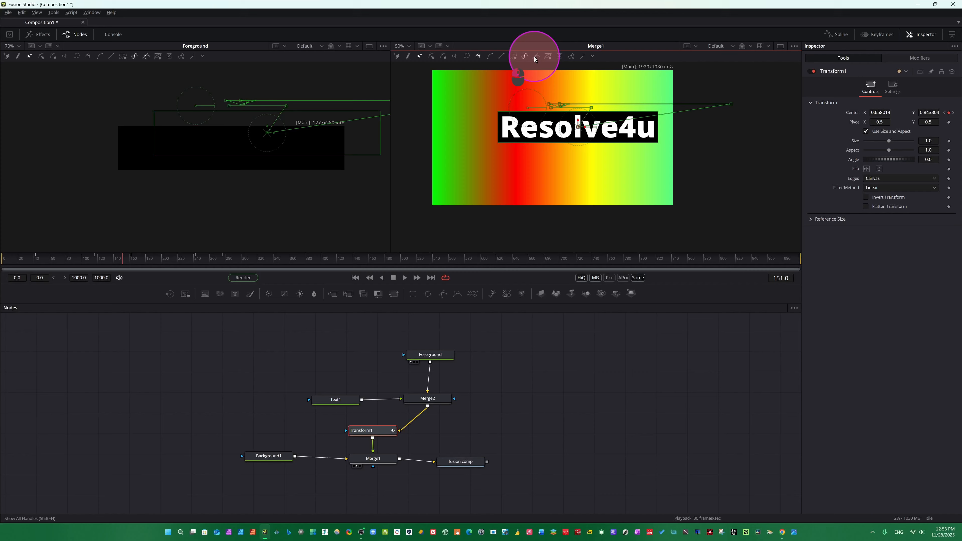
pyautogui.click(550, 56)
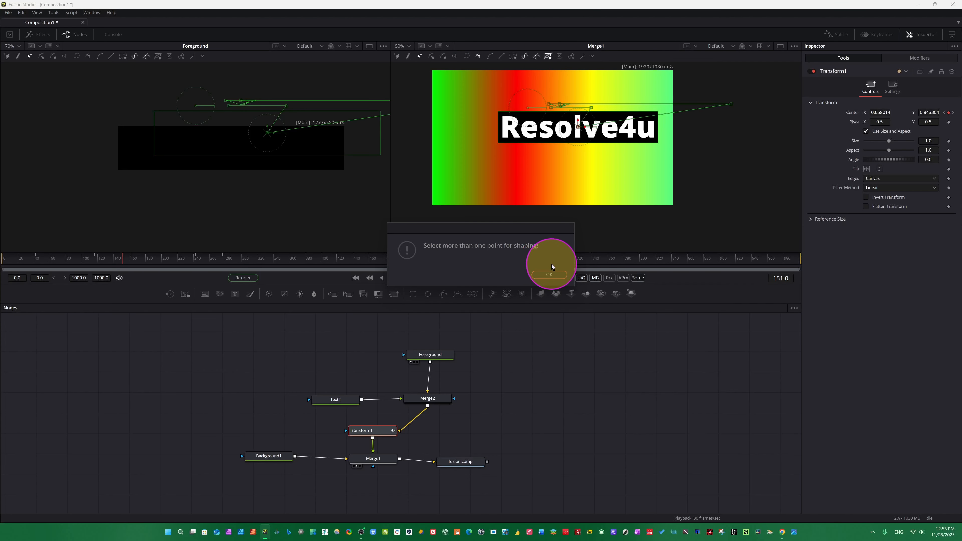
pyautogui.click(541, 273)
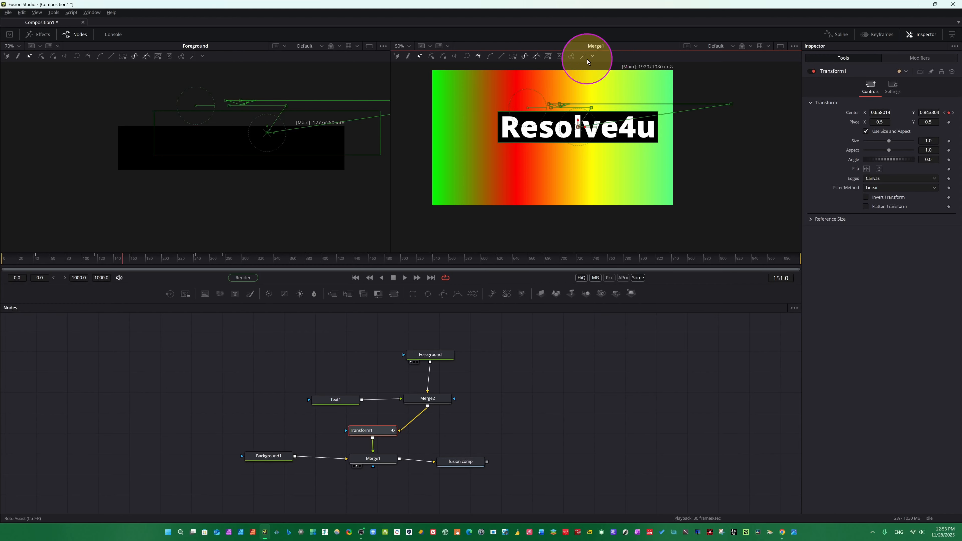
# In Modify Only mode, drag the bar at frame 151 to a centre of about 0.48, 0.81 and play.
pyautogui.click(432, 57)
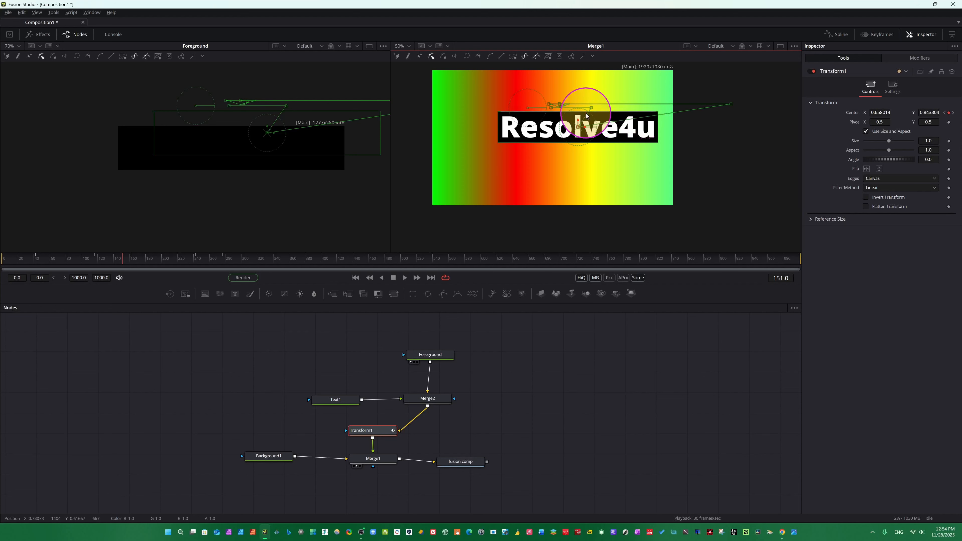
pyautogui.moveTo(577, 127); pyautogui.dragTo(490, 91)
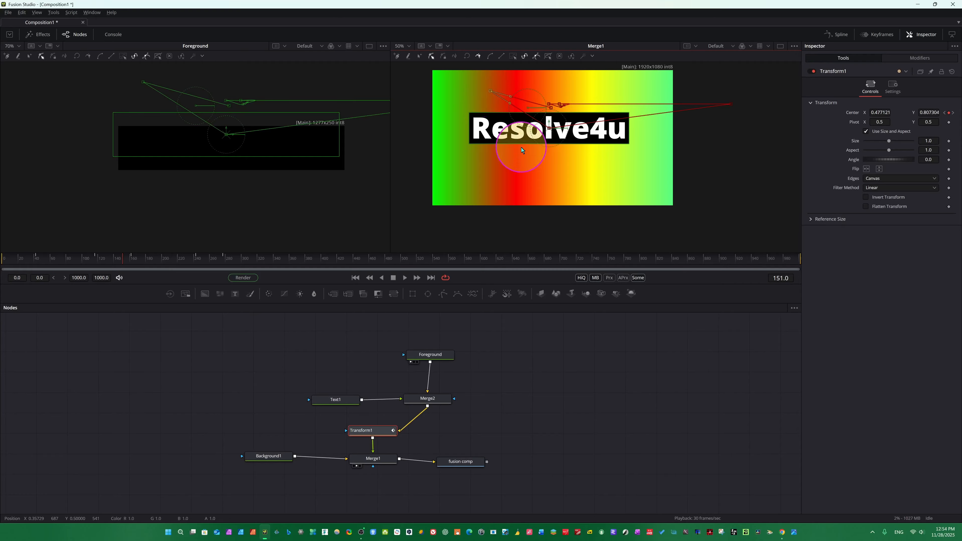
pyautogui.press('space')
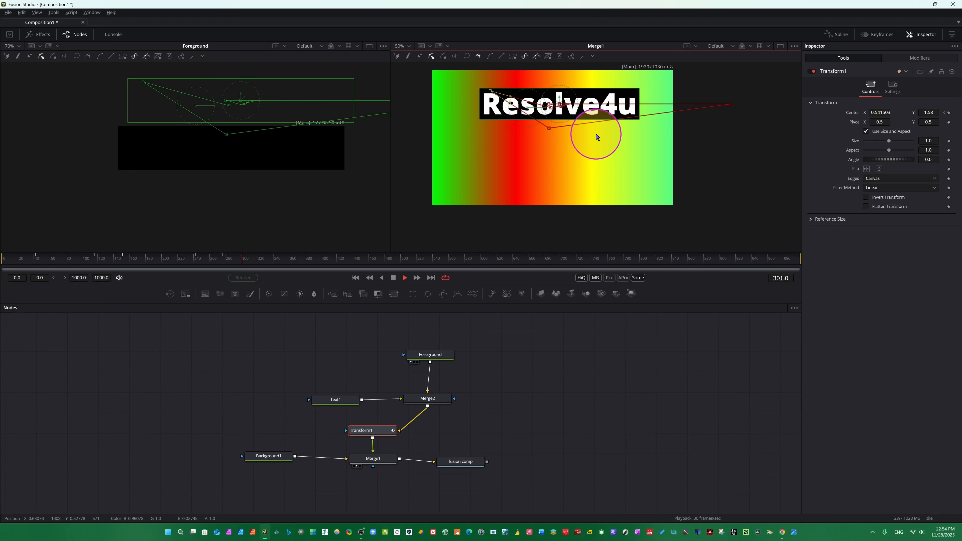
# Undo the last six edits to the bar's position.
pyautogui.hotkey('ctrl', 'z')
pyautogui.hotkey('ctrl', 'z')
pyautogui.hotkey('ctrl', 'z')
pyautogui.hotkey('ctrl', 'z')
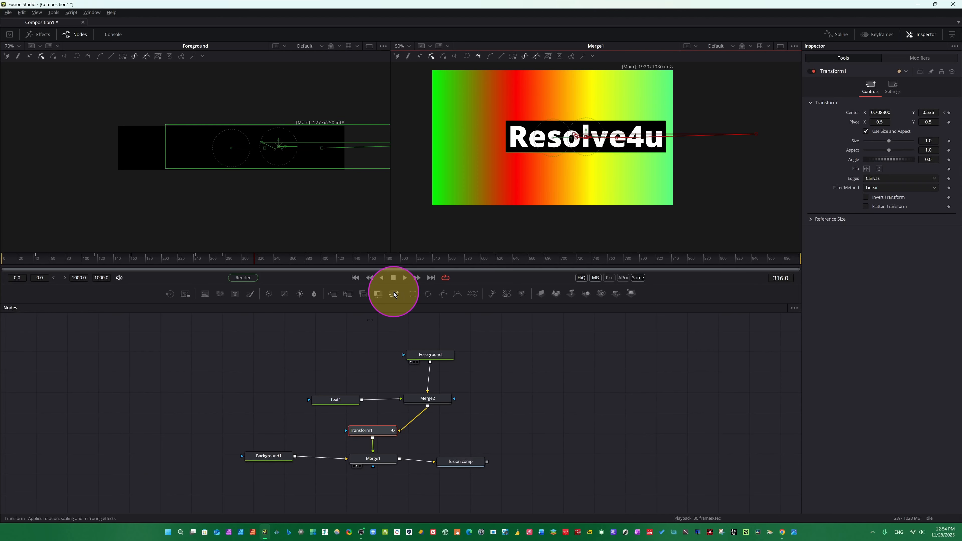
pyautogui.hotkey('ctrl', 'z')
pyautogui.hotkey('ctrl', 'z')
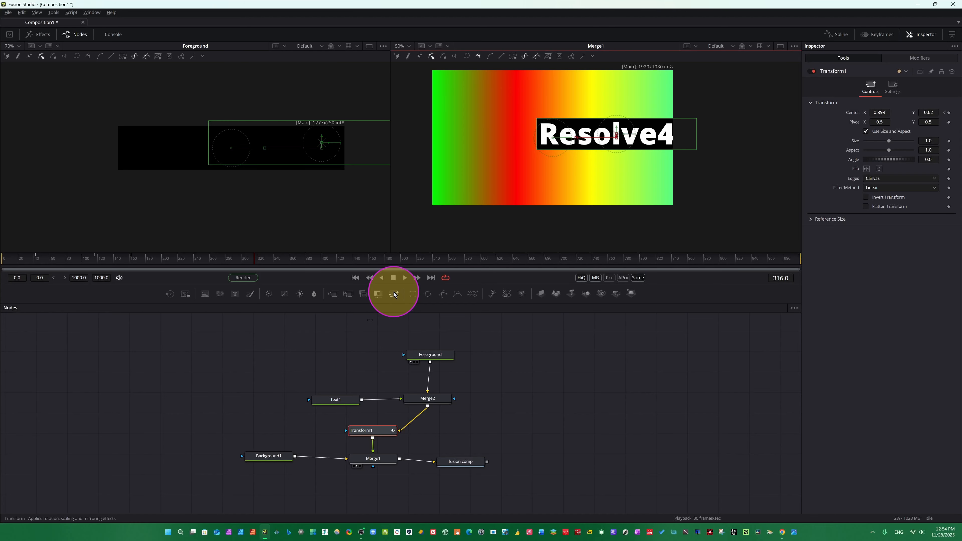
pyautogui.hotkey('ctrl', 'z')
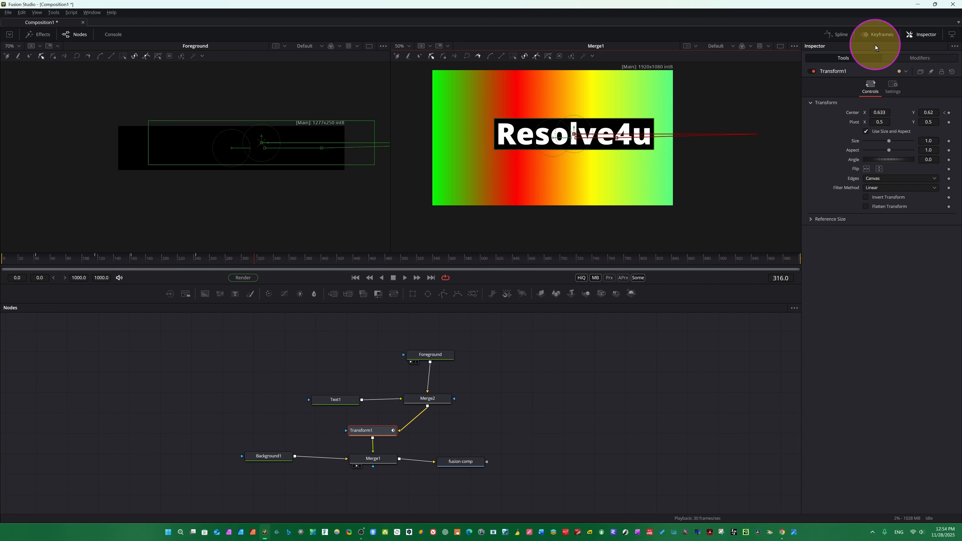
# In the Keyframes editor, expand Transform1 and trim its range to about frames 311 to 730.
pyautogui.click(840, 34)
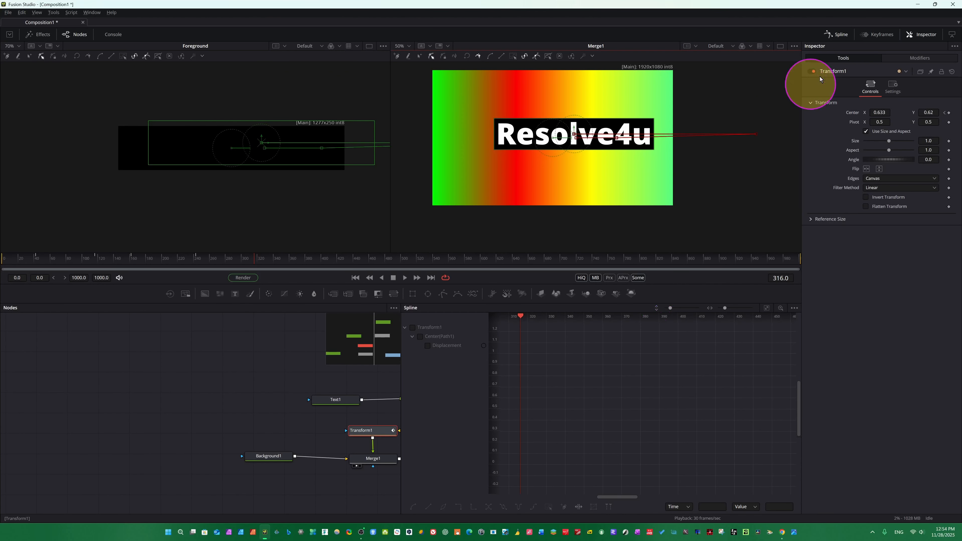
pyautogui.click(834, 36)
pyautogui.click(878, 34)
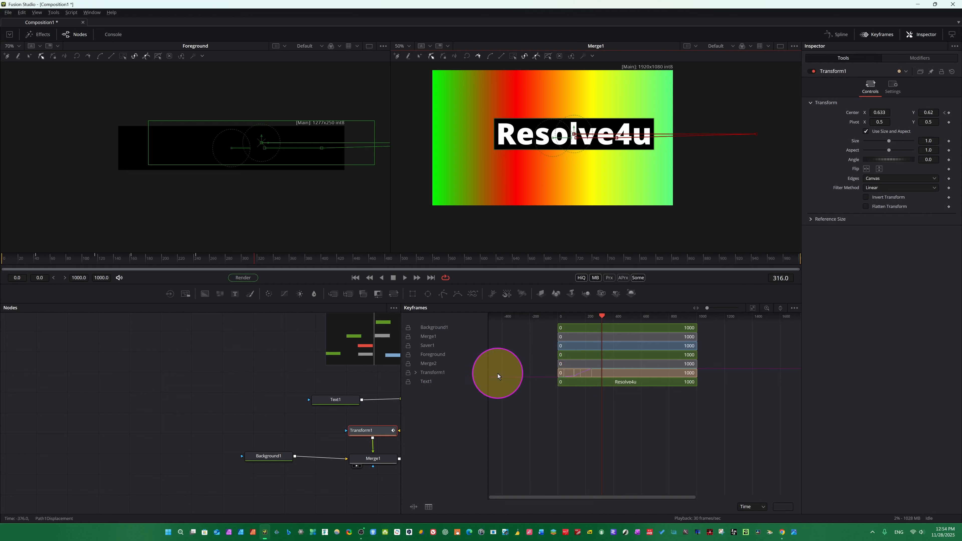
pyautogui.click(416, 373)
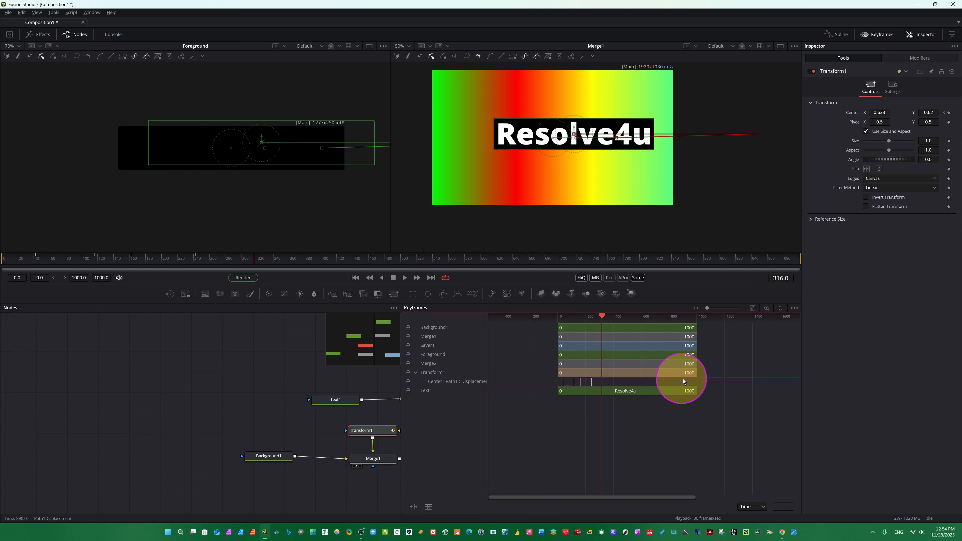
pyautogui.moveTo(697, 374); pyautogui.dragTo(665, 373)
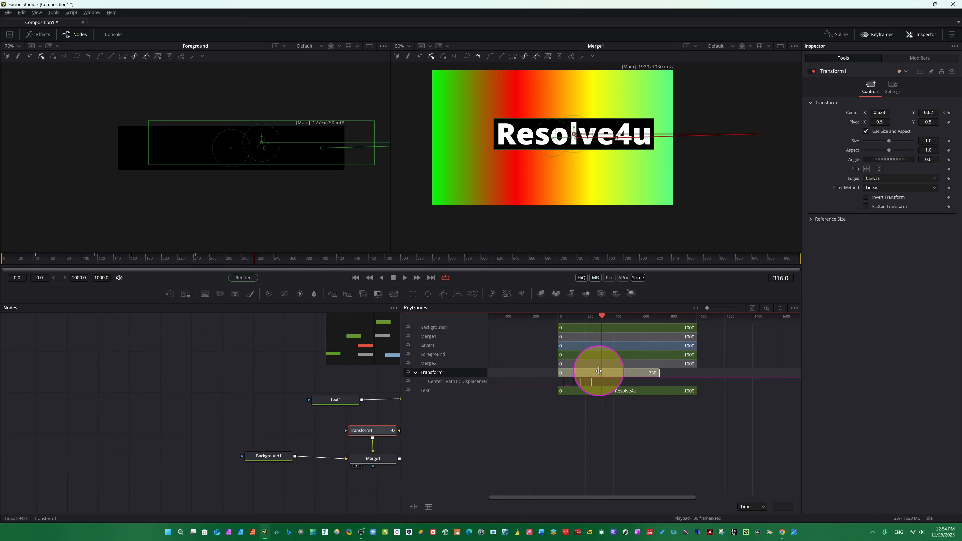
pyautogui.moveTo(562, 373); pyautogui.dragTo(603, 376)
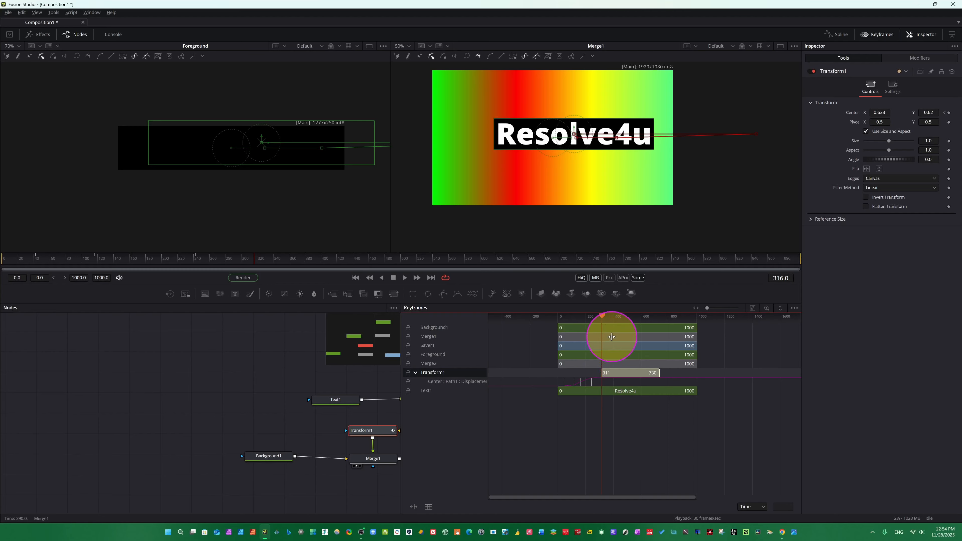
# Shorten Transform1's range to about frames 16 to 314 and replay the comp from the start.
pyautogui.press('space')
pyautogui.press('space')
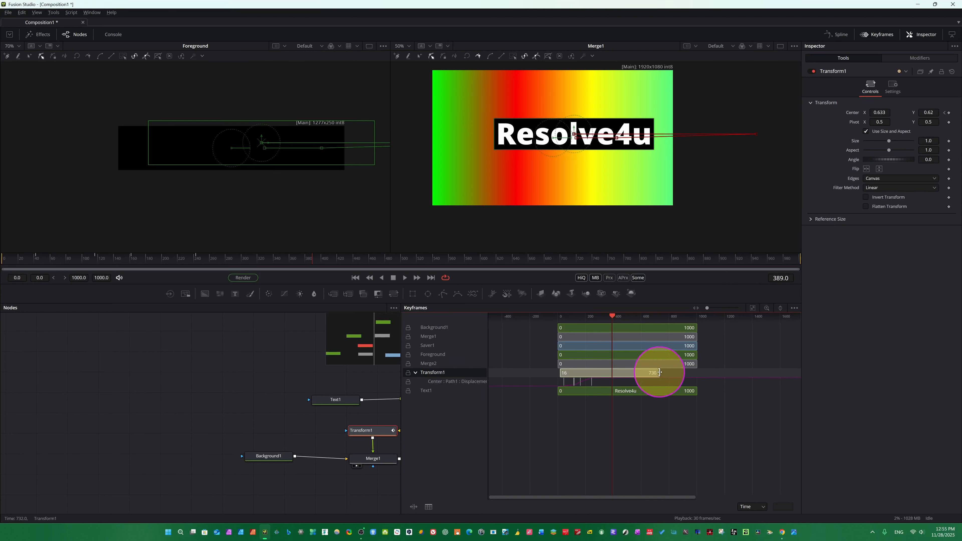
pyautogui.moveTo(659, 373); pyautogui.dragTo(602, 371)
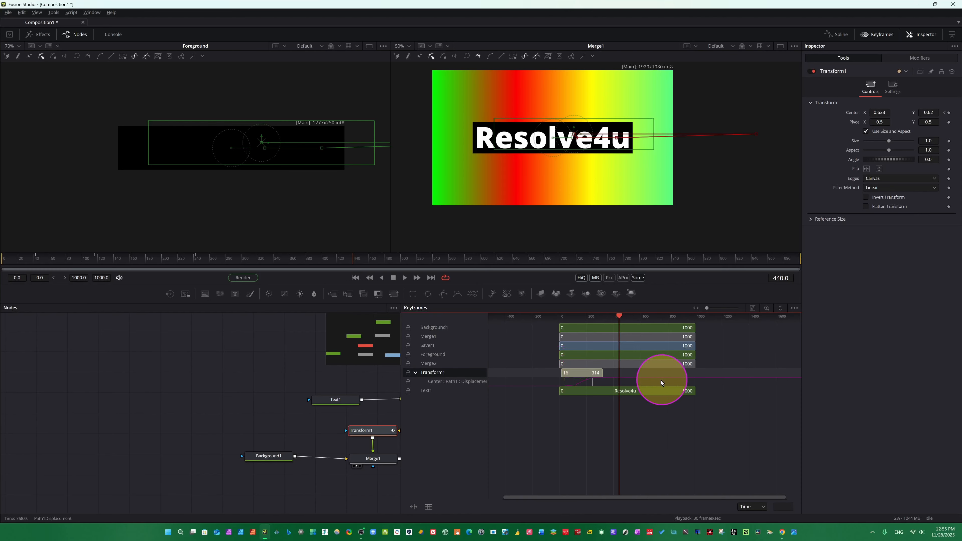
pyautogui.click(355, 278)
pyautogui.press('space')
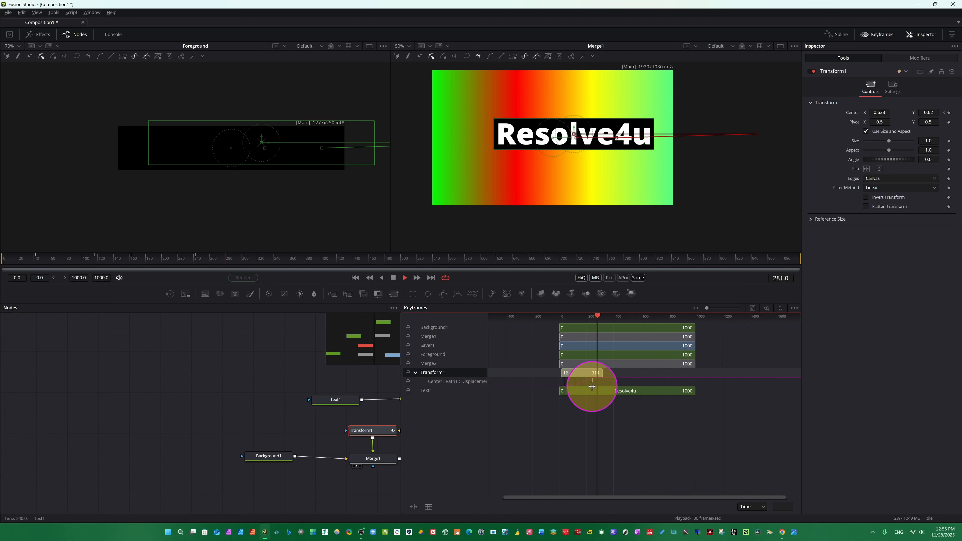
# Extend Transform1's range back to frame 1000 and shift its Center path keyframes toward the range start.
pyautogui.moveTo(602, 373); pyautogui.dragTo(710, 372)
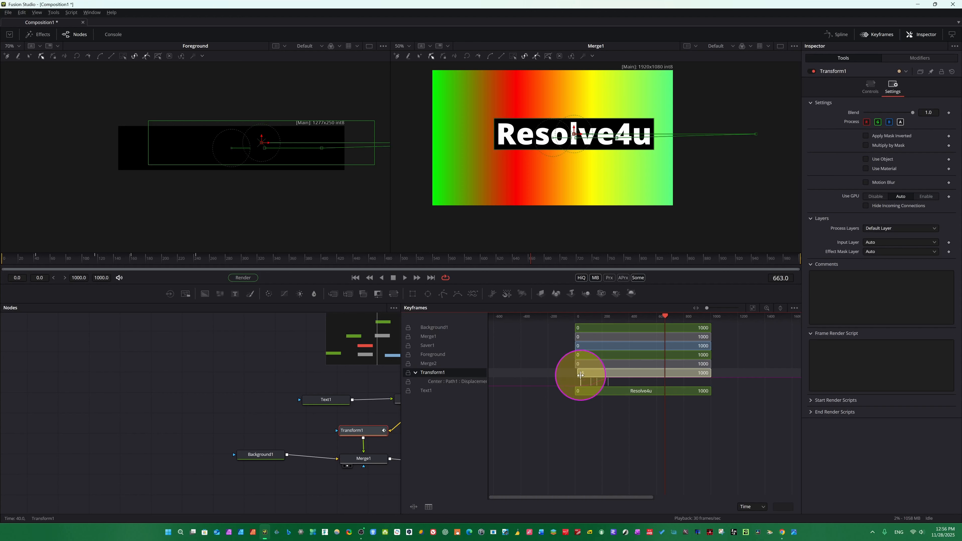
pyautogui.click(636, 393)
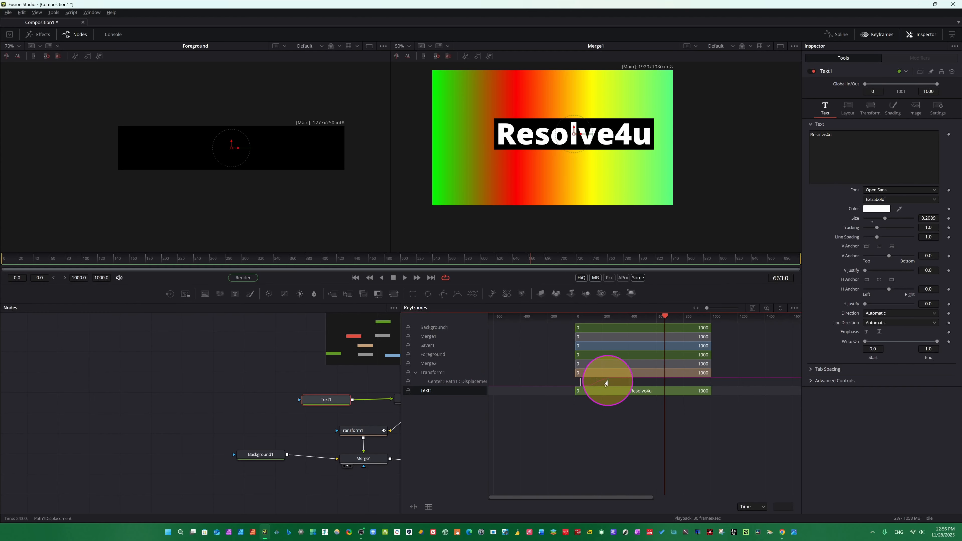
pyautogui.moveTo(605, 381); pyautogui.dragTo(576, 375)
pyautogui.moveTo(705, 372); pyautogui.dragTo(711, 373)
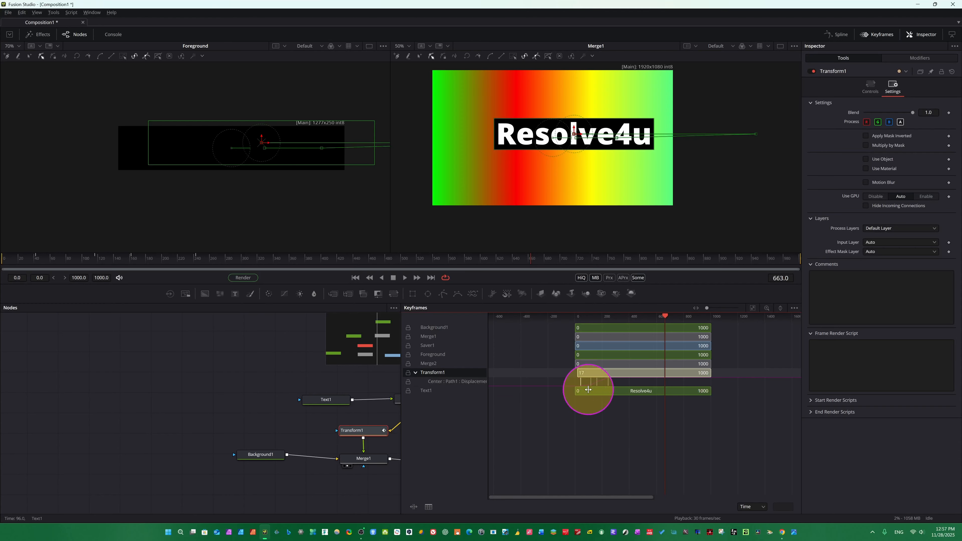
# Filter the Keyframes editor to show only the selected tools.
pyautogui.click(794, 309)
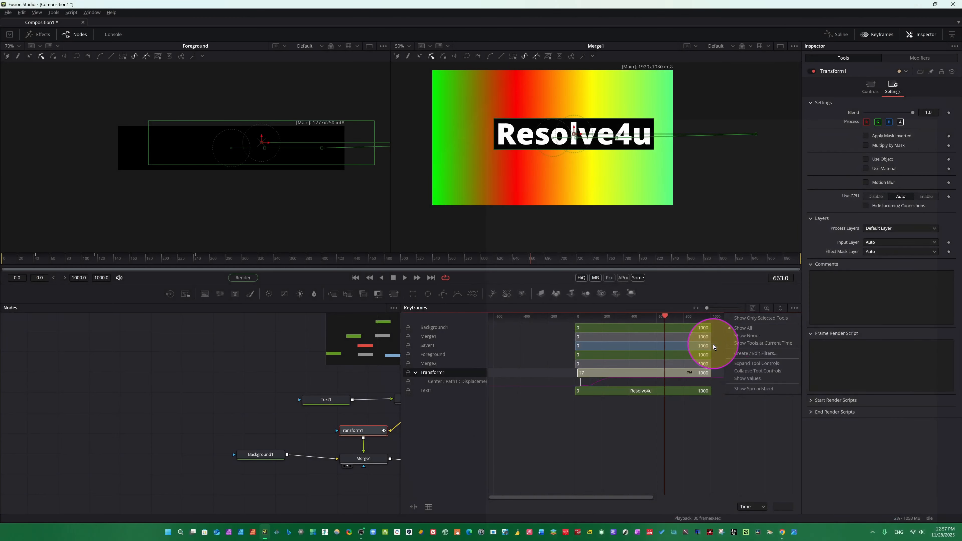
pyautogui.click(758, 322)
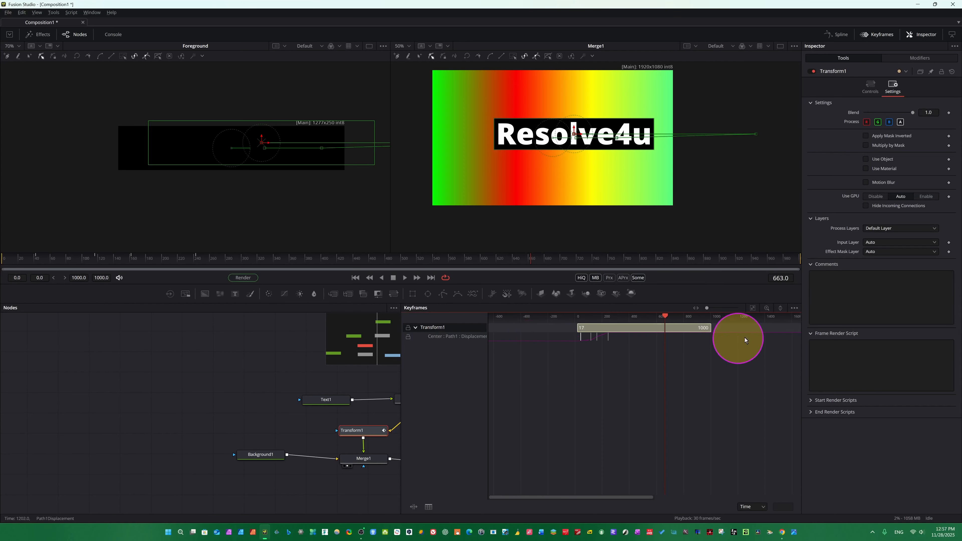
pyautogui.click(794, 308)
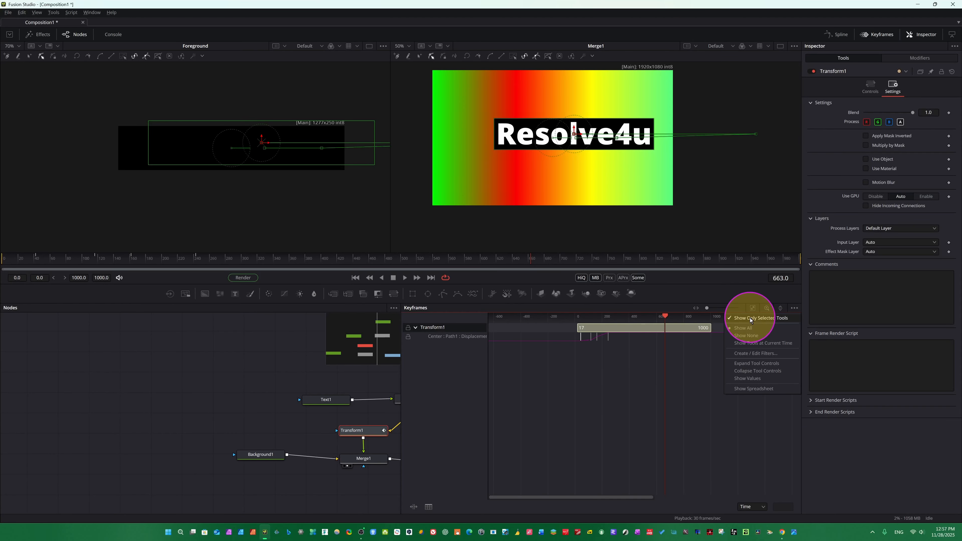
pyautogui.click(746, 330)
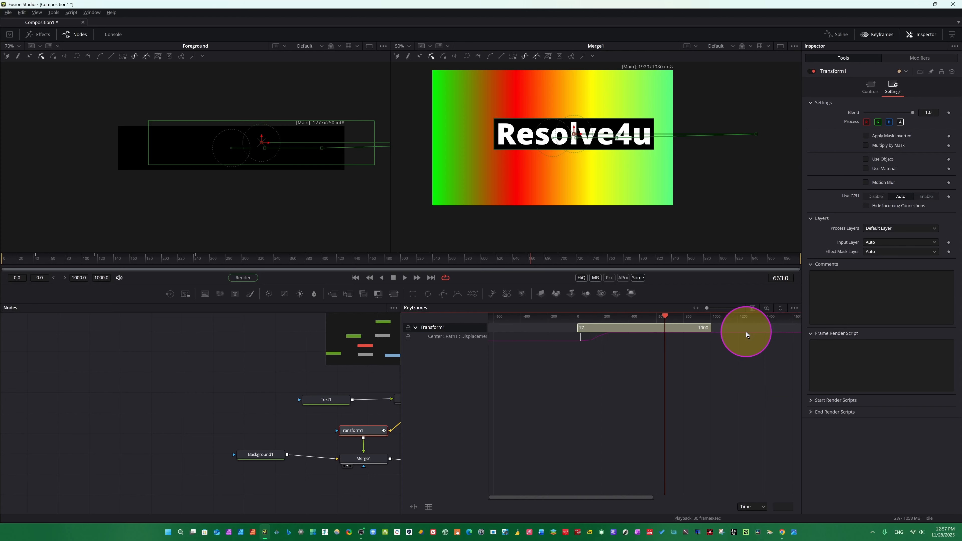
pyautogui.click(795, 308)
pyautogui.click(757, 320)
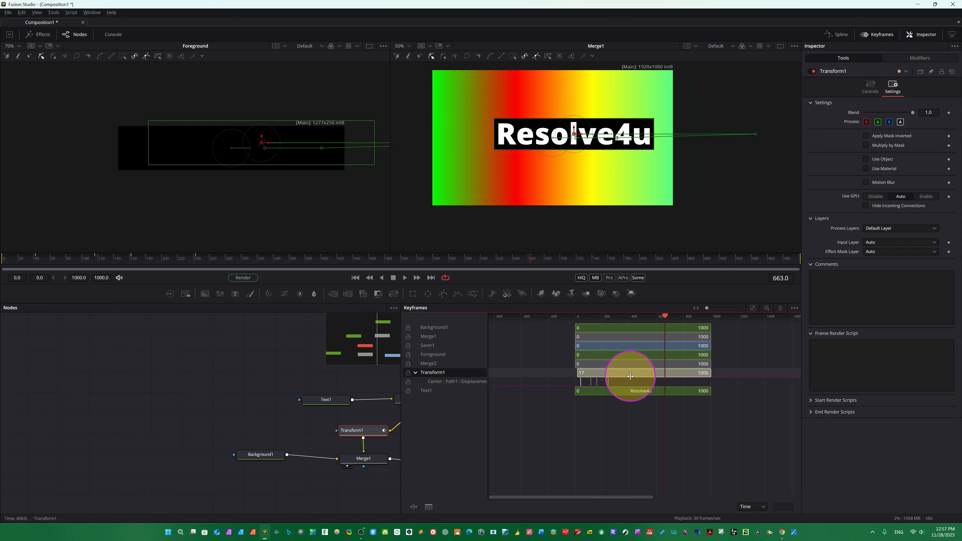
pyautogui.click(794, 308)
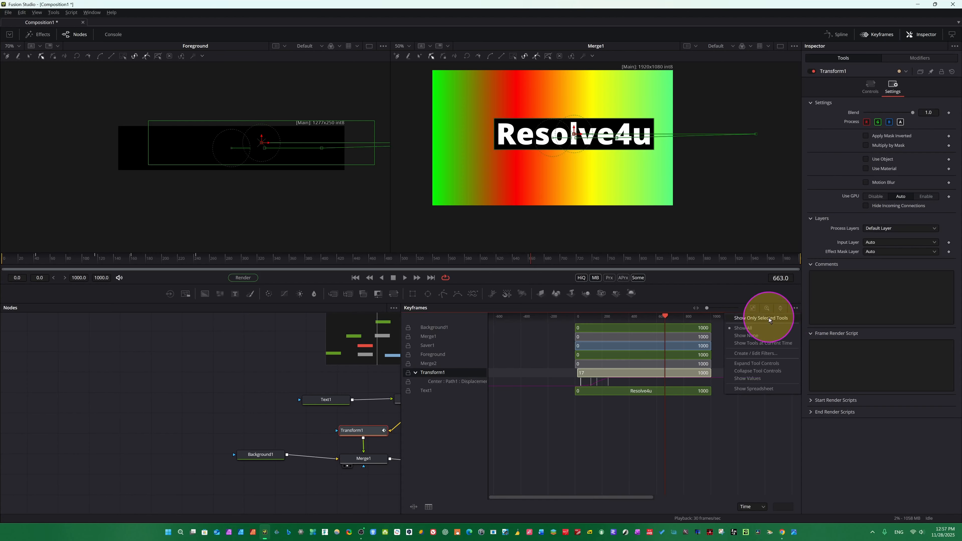
pyautogui.click(758, 321)
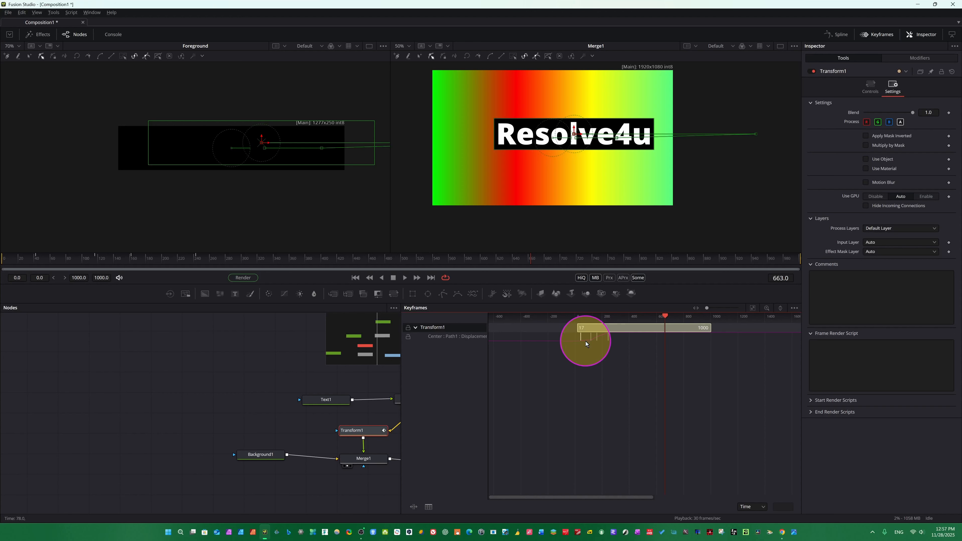
pyautogui.rightClick(595, 343)
pyautogui.moveTo(616, 124)
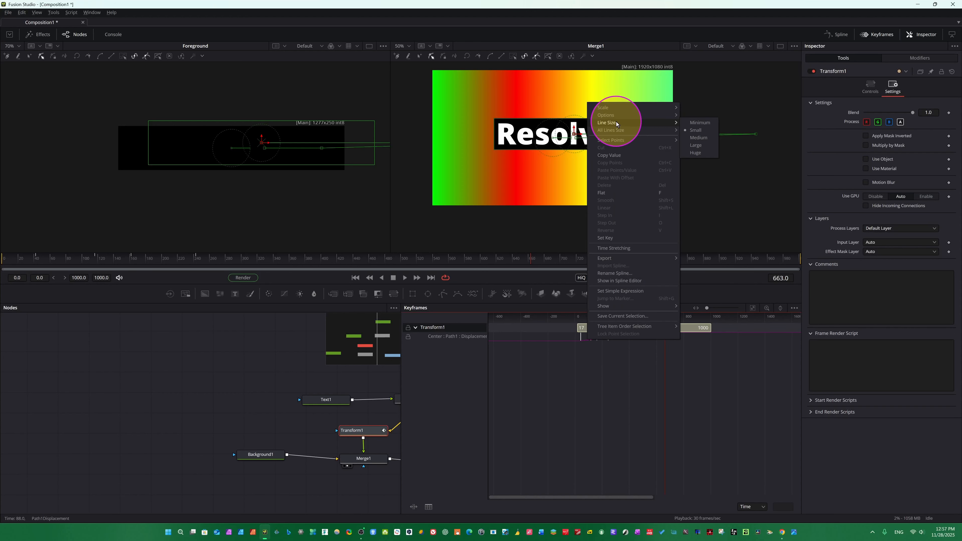
pyautogui.moveTo(606, 108)
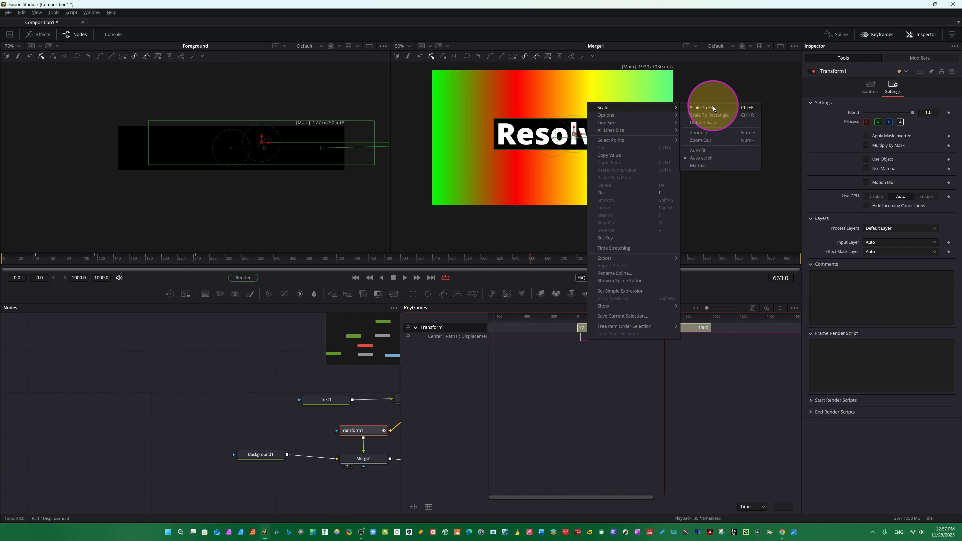
pyautogui.click(595, 328)
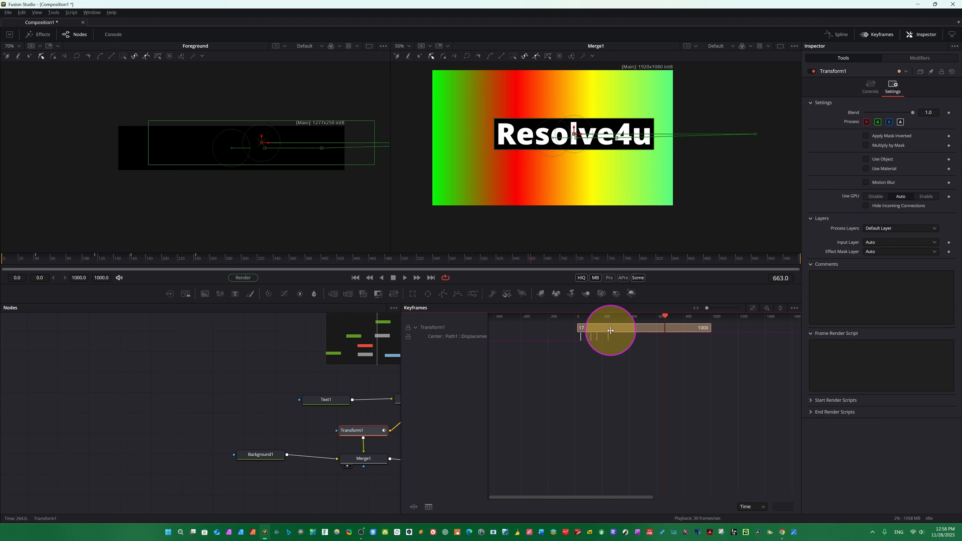
# Slide Transform1's keyframe range to start at frame 105 and close the Keyframes editor.
pyautogui.moveTo(611, 330); pyautogui.dragTo(727, 329)
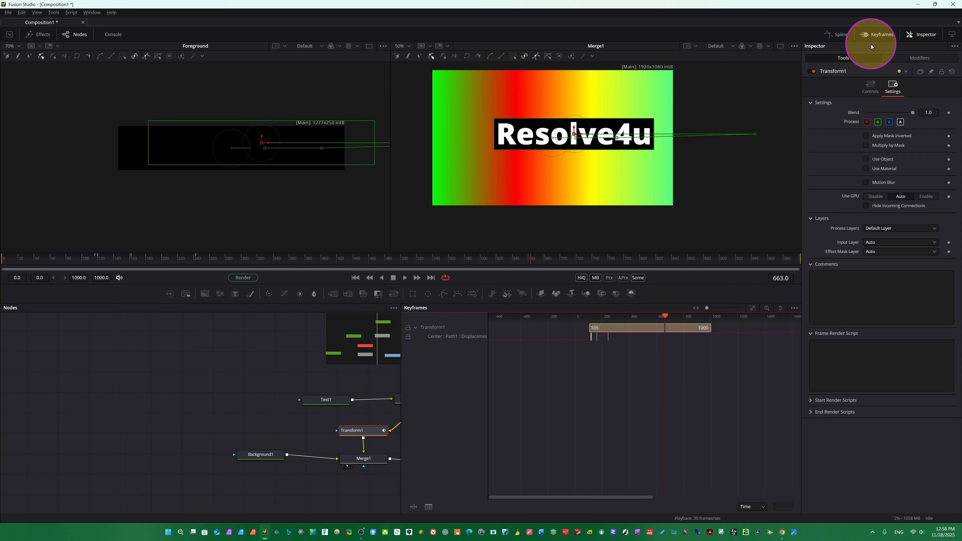
pyautogui.click(871, 35)
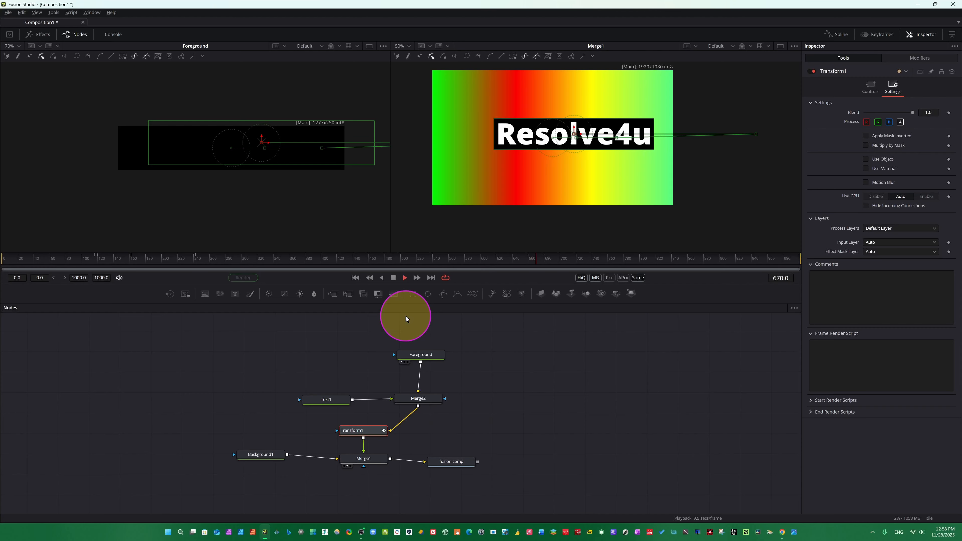
# At frame 347, key Transform1's pivot with X about 0.416 and set the centre Y to about -0.496.
pyautogui.moveTo(250, 261)
pyautogui.mouseDown()
pyautogui.moveTo(191, 263)
pyautogui.moveTo(255, 266)
pyautogui.mouseUp()
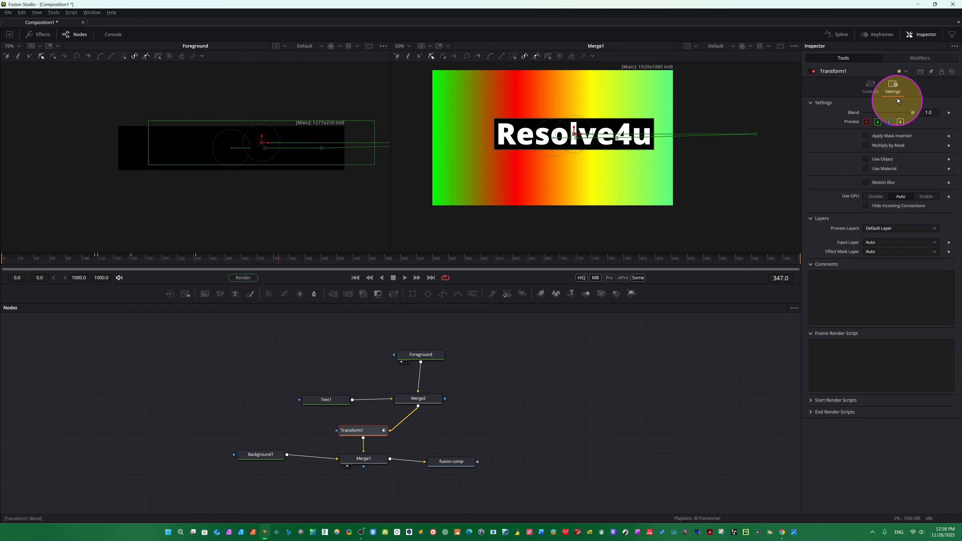
pyautogui.click(371, 433)
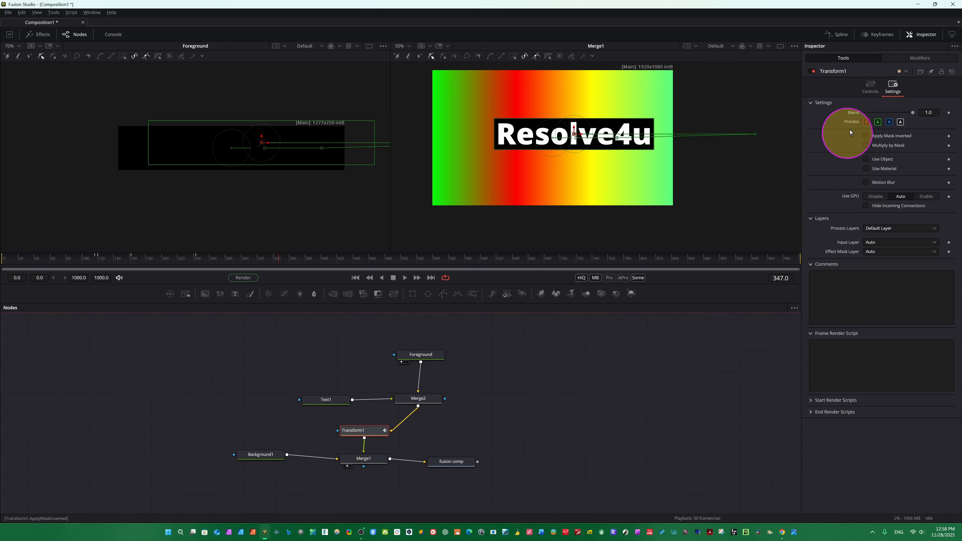
pyautogui.click(870, 86)
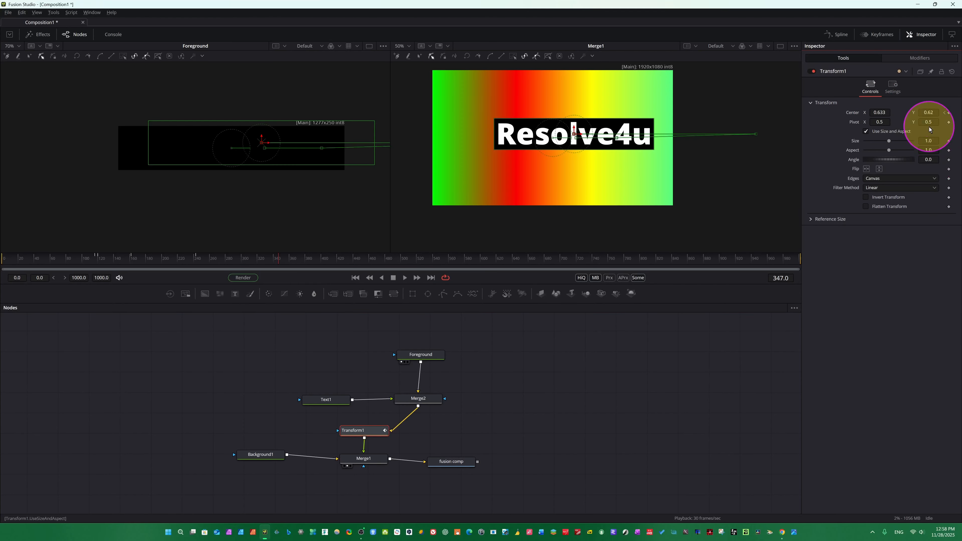
pyautogui.click(949, 122)
pyautogui.moveTo(889, 123); pyautogui.dragTo(818, 122)
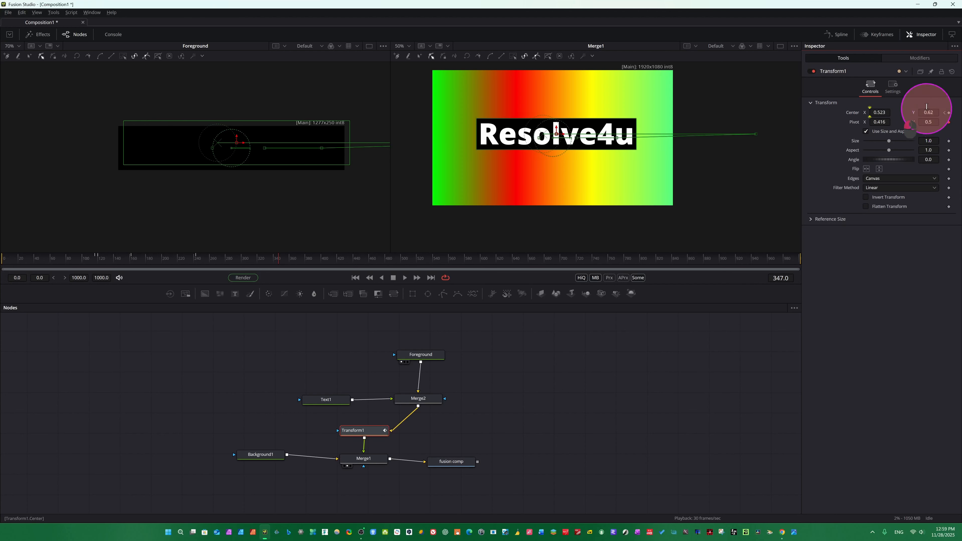
pyautogui.moveTo(927, 109); pyautogui.dragTo(507, 403)
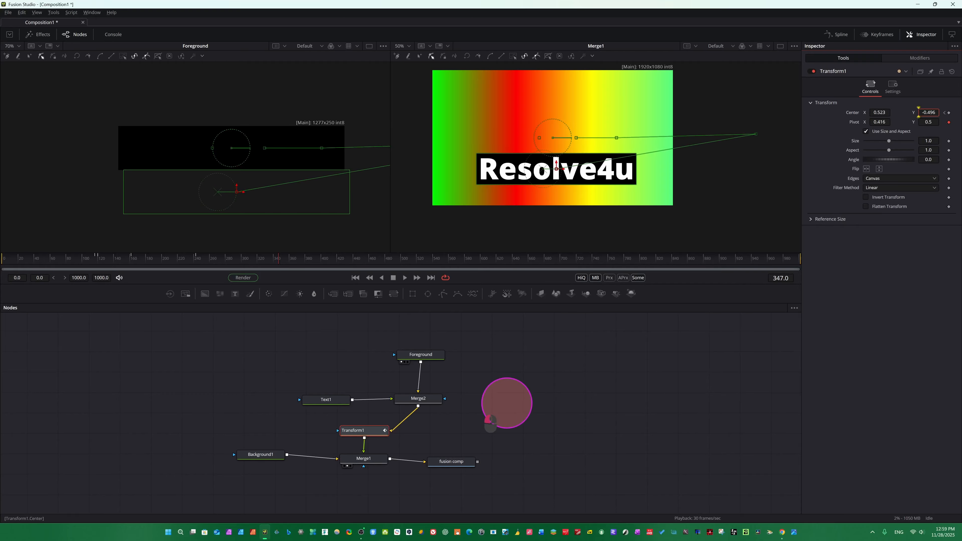
# At frame 496, set the bar's centre Y to about 1.603.
pyautogui.moveTo(278, 254); pyautogui.dragTo(401, 270)
pyautogui.click(397, 276)
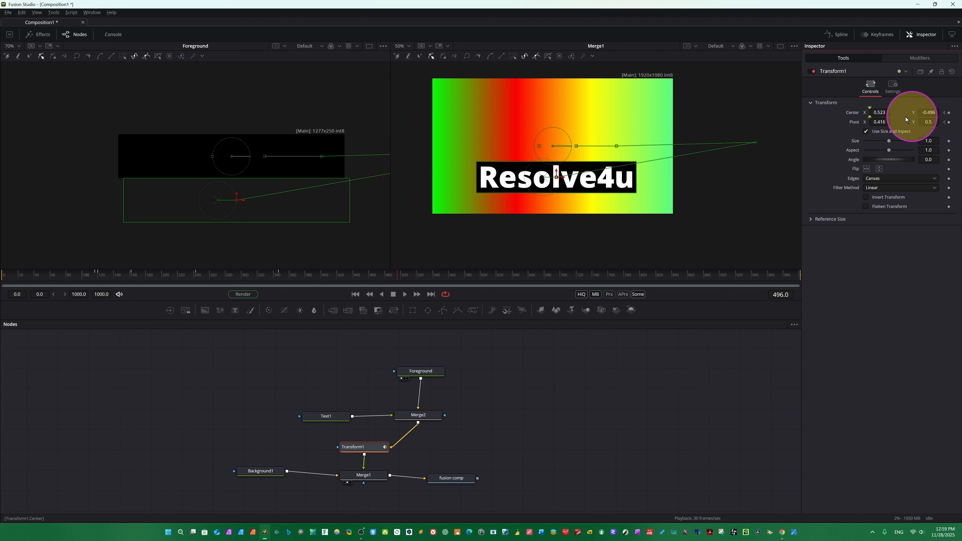
pyautogui.moveTo(931, 114); pyautogui.dragTo(871, 114)
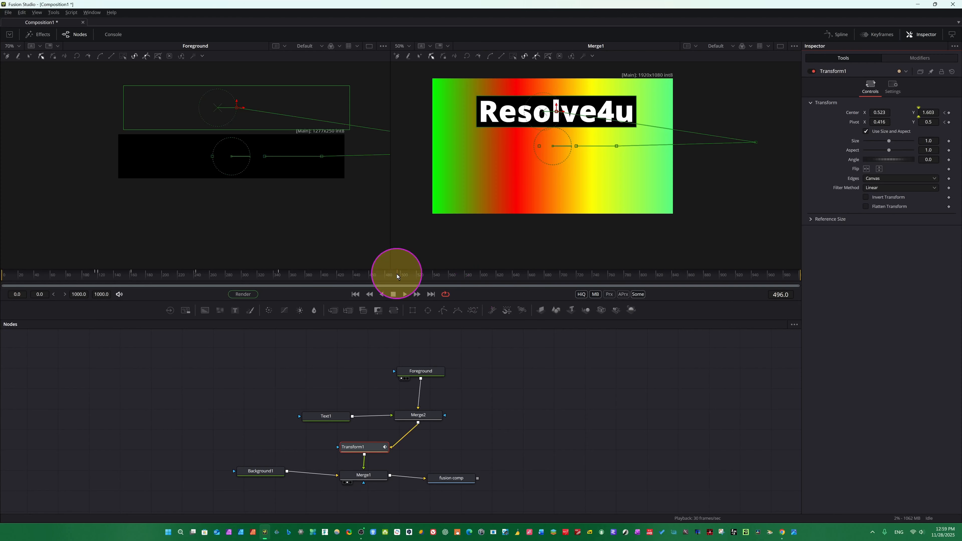